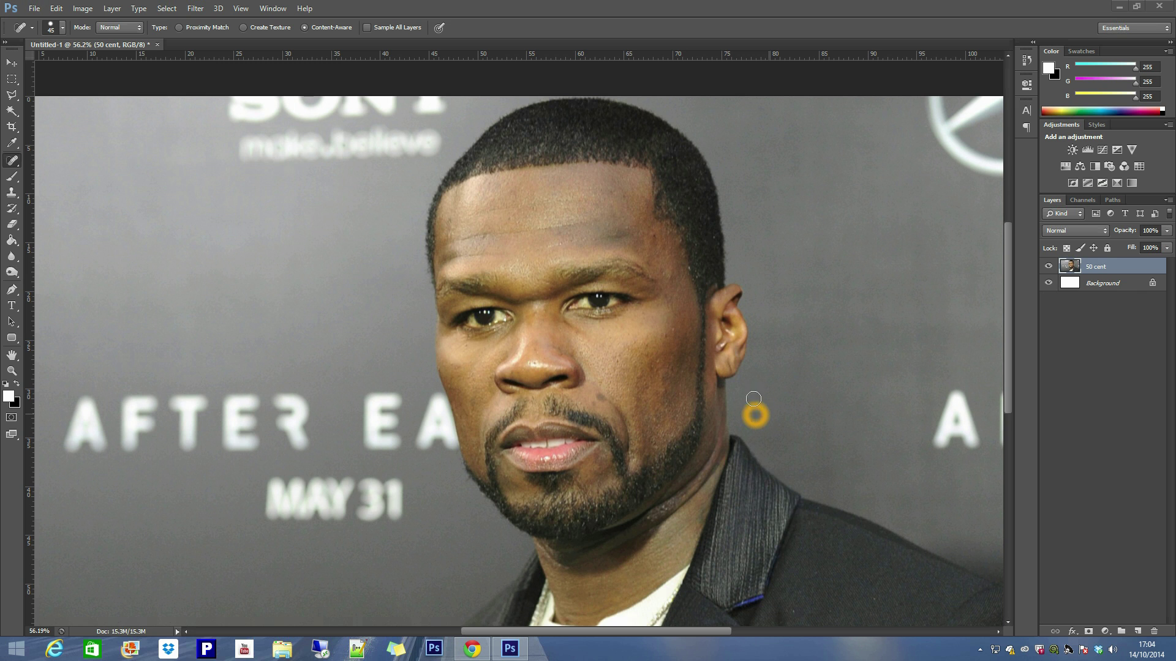
Examine the skin of the face and forehead in the portrait up close for blemishes and wrinkles.
left_click(756, 415)
left_click(14, 65)
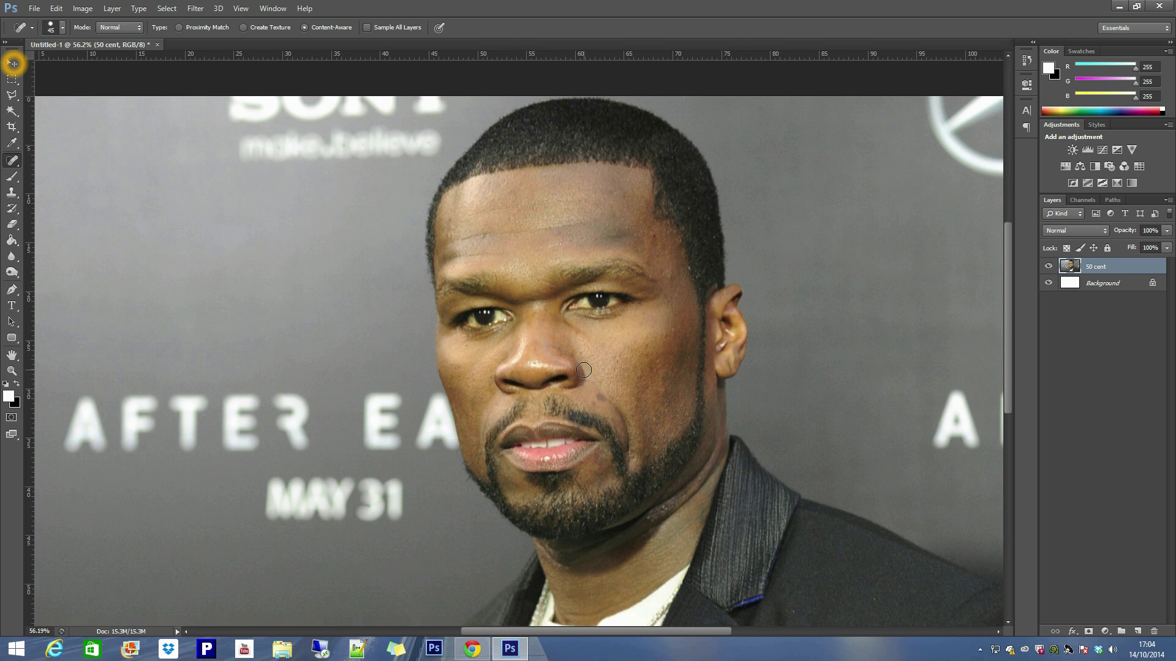
scroll(631, 388, "up", 4)
scroll(687, 414, "down", 3)
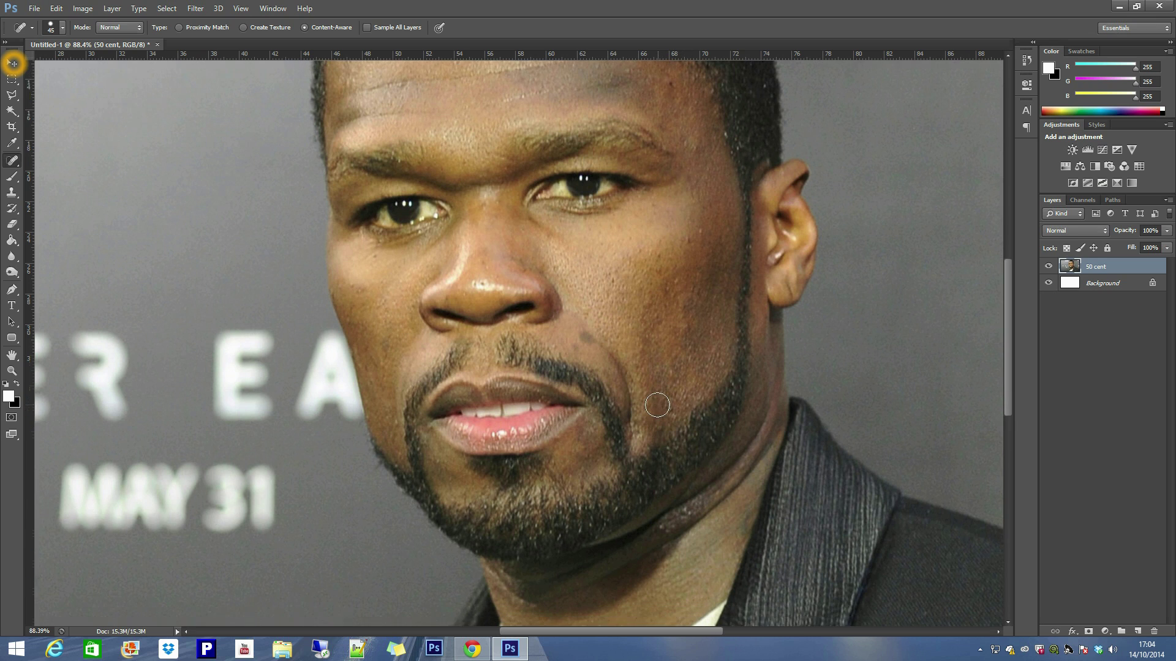
scroll(657, 405, "down", 1)
left_click(11, 64)
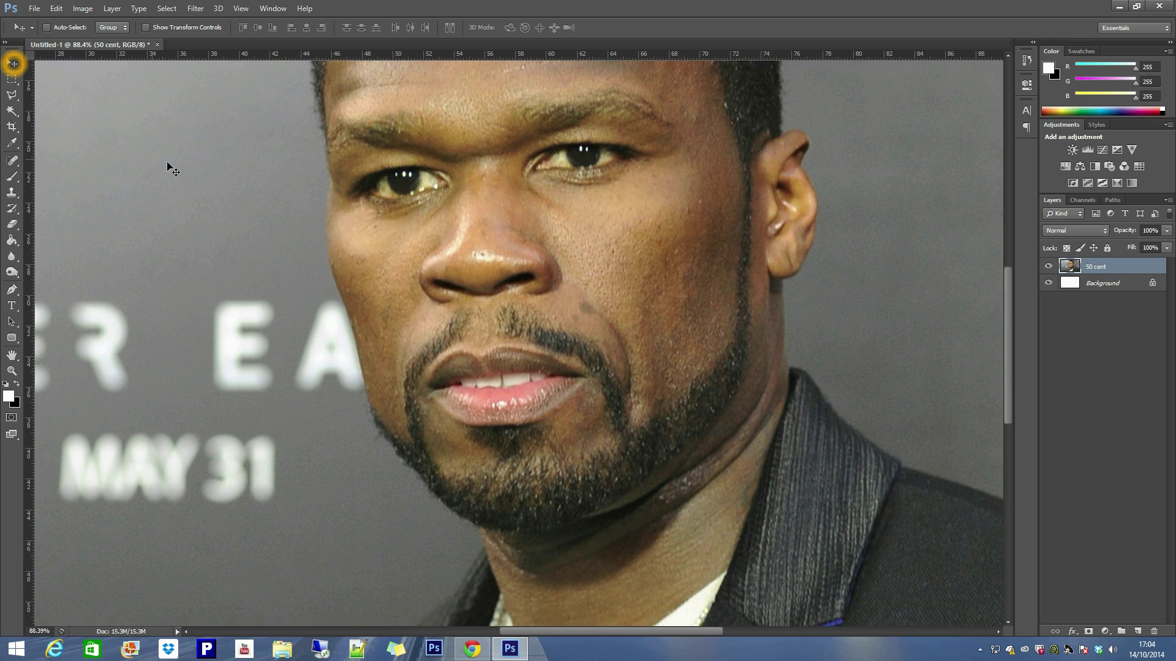
scroll(571, 431, "up", 2)
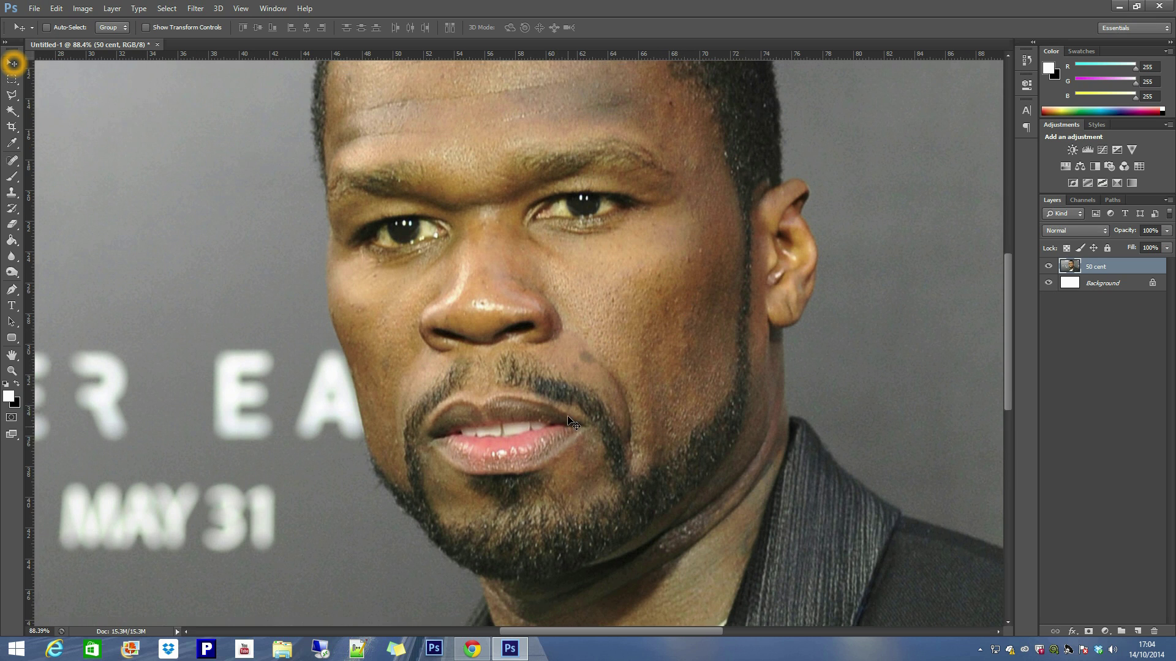
scroll(715, 335, "up", 2)
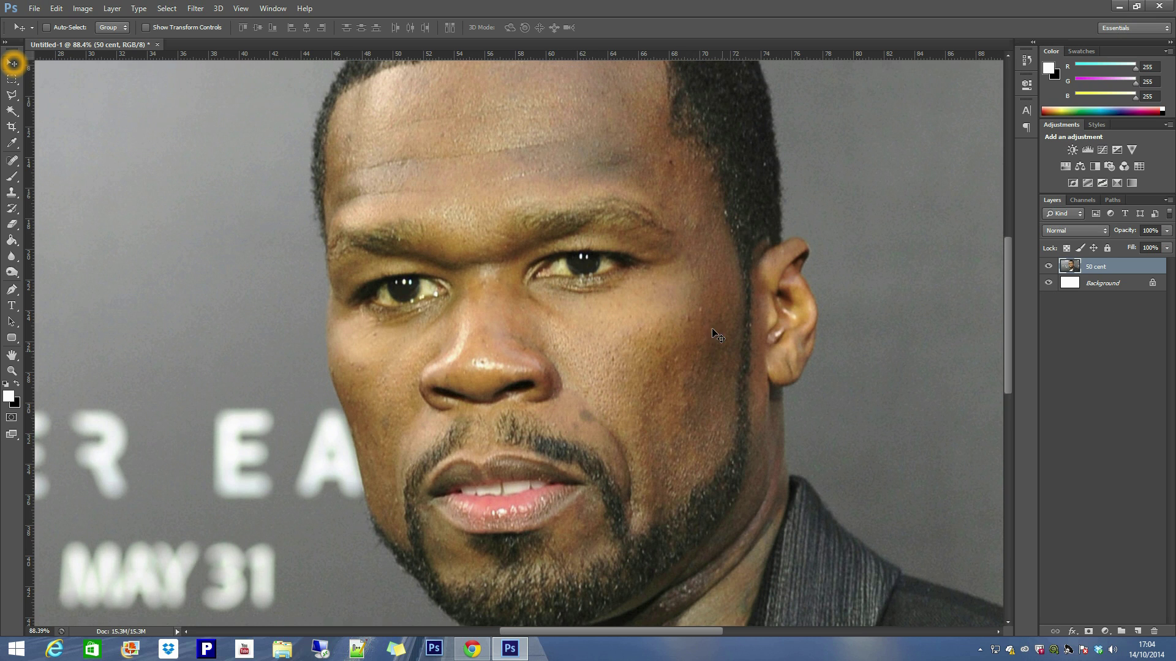
scroll(526, 219, "up", 2)
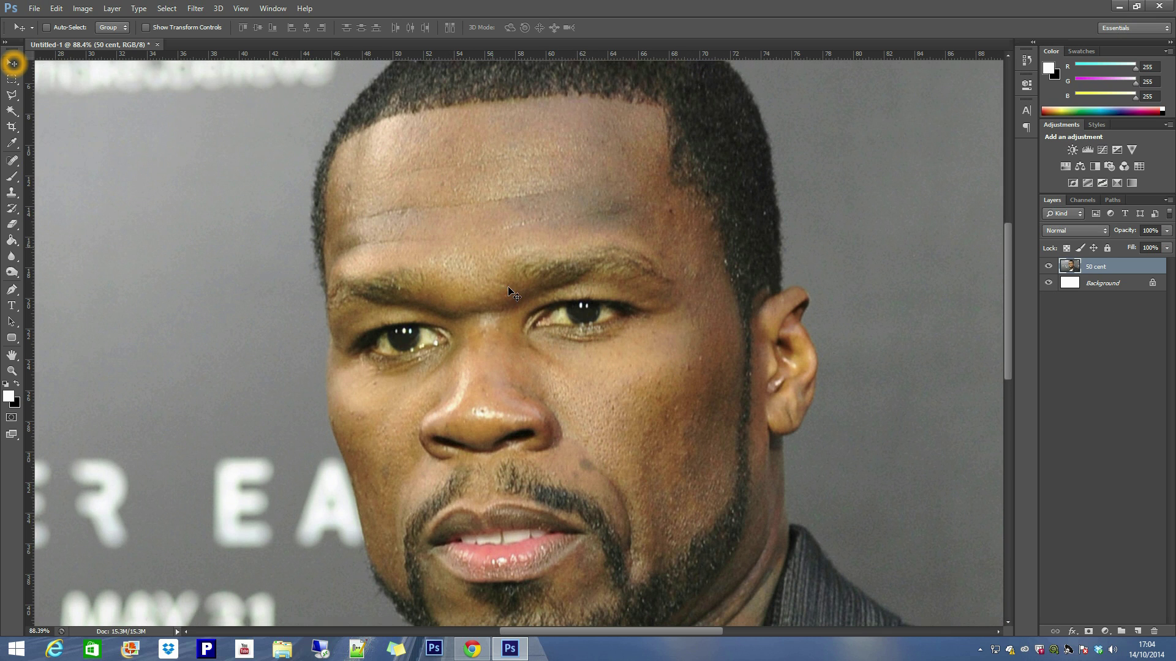
scroll(551, 395, "down", 2)
scroll(625, 354, "up", 1)
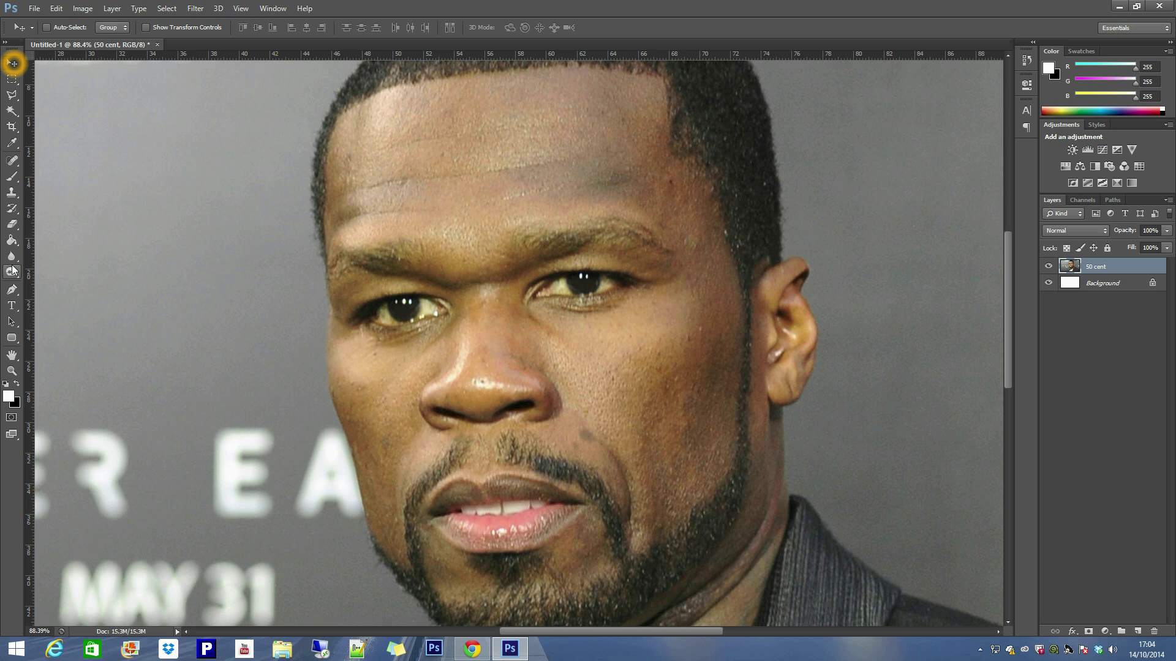
Remove the small spots on the forehead with the Spot Healing Brush in Content-Aware mode.
left_click(11, 160)
right_click(11, 161)
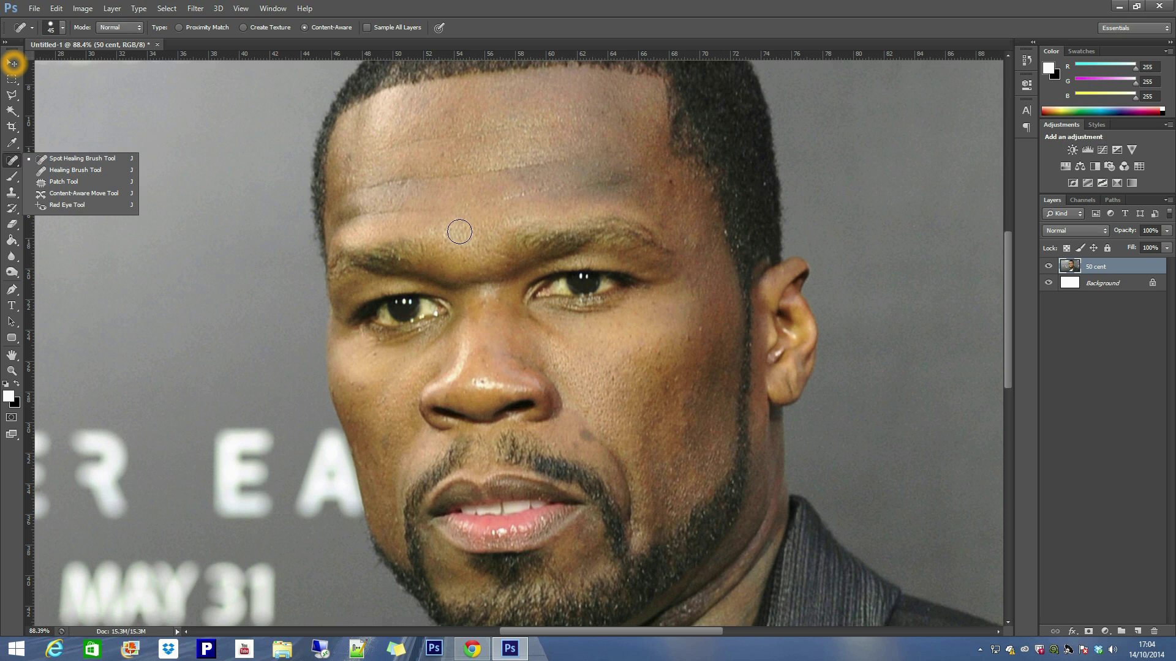
left_click(440, 155)
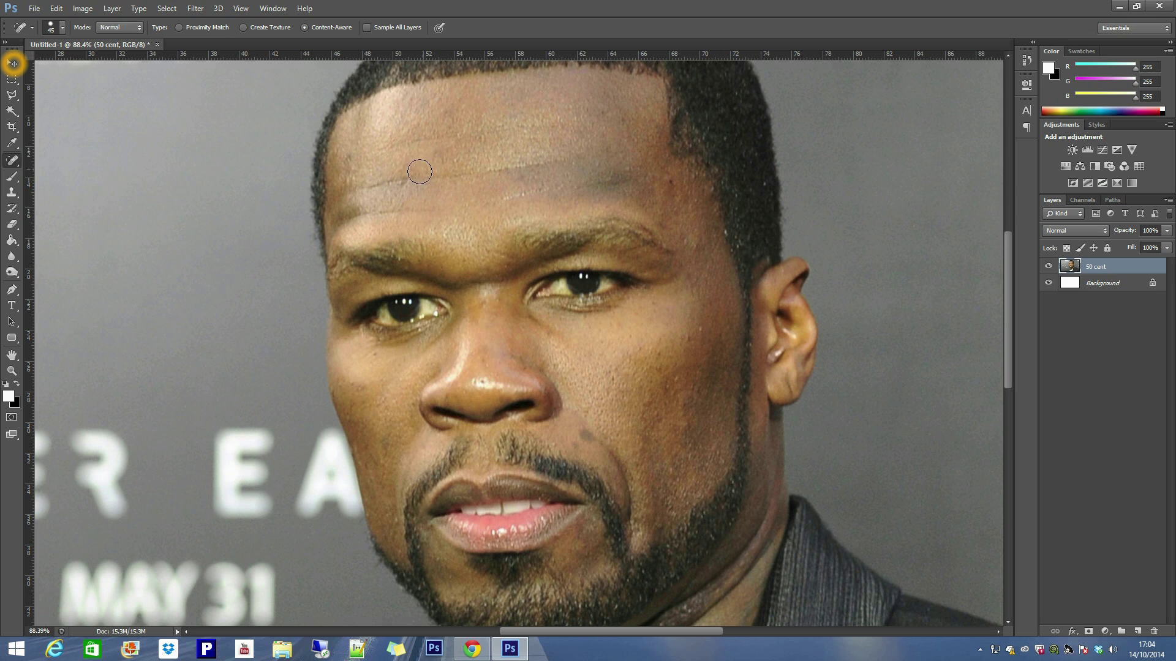
left_click(348, 158)
left_click(349, 160)
Heal the mole above the moustache, the mark on the shaded cheek, and the blemishes on the nose.
key("bracketright")
key("bracketright")
key("bracketright")
key("bracketright")
left_click(577, 445)
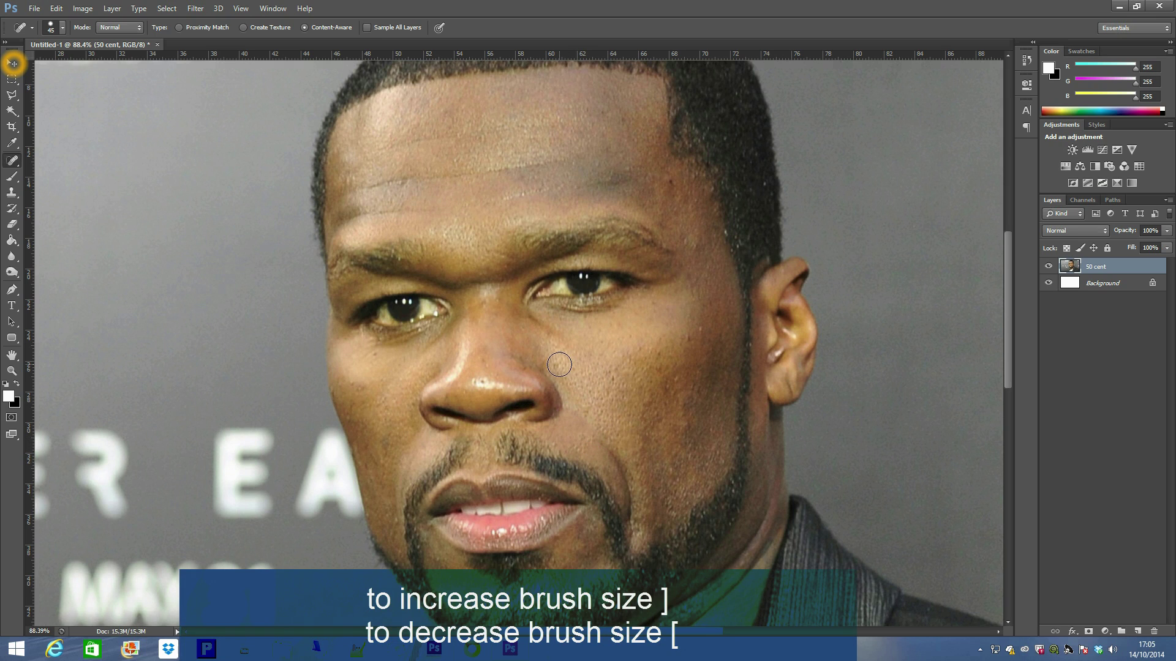
left_click(369, 357)
left_click(475, 387)
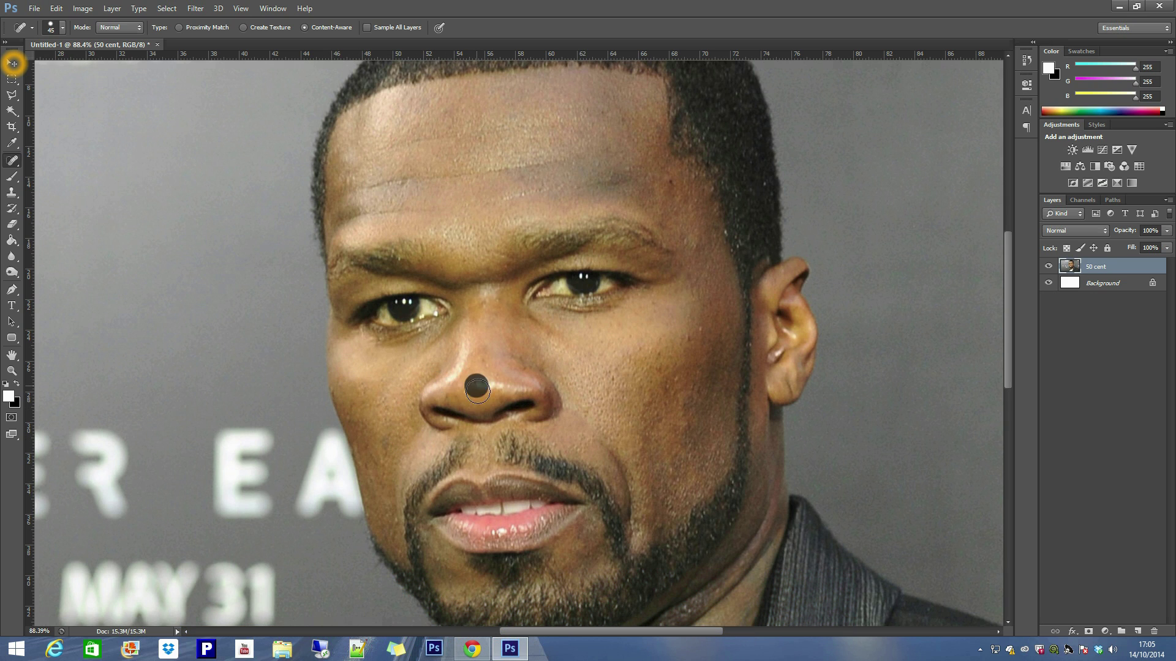
left_click(482, 384)
left_click(485, 310)
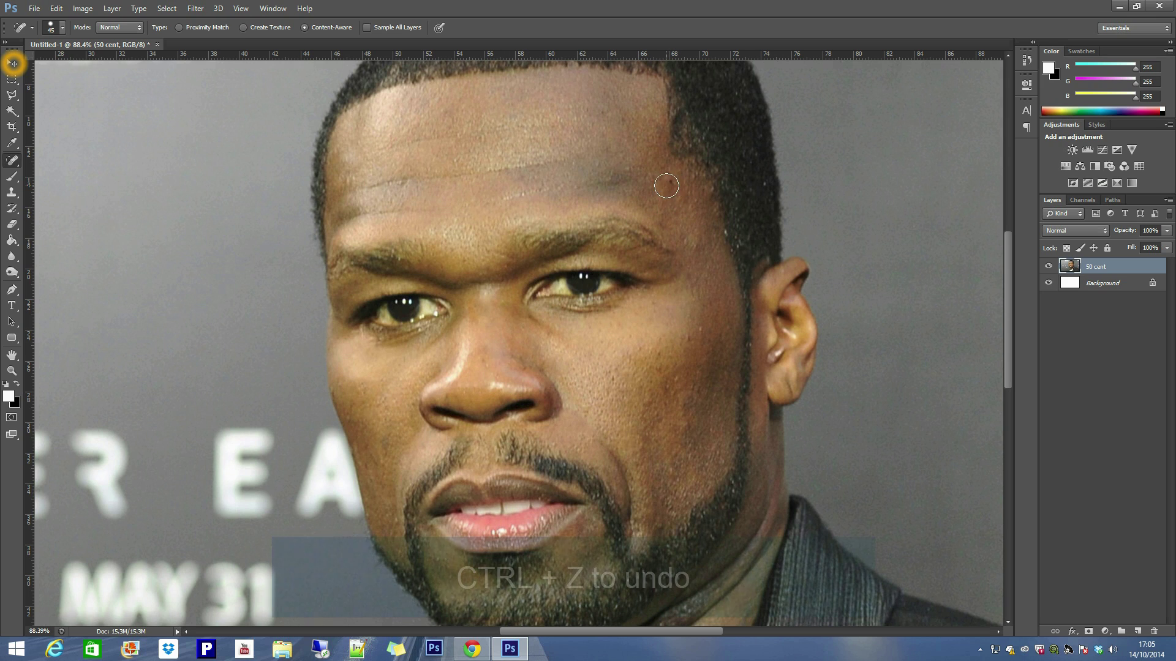
Heal the remaining forehead spot and paint over the horizontal forehead wrinkles to smooth them out.
left_click(621, 121)
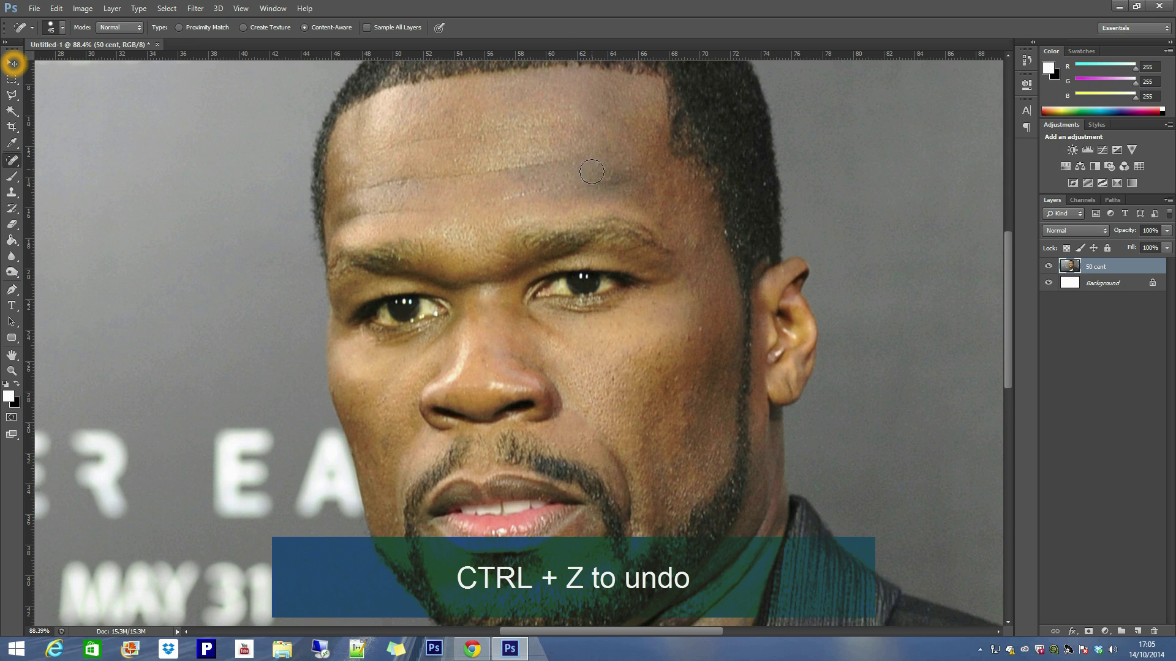
left_click_drag(499, 194, 640, 184)
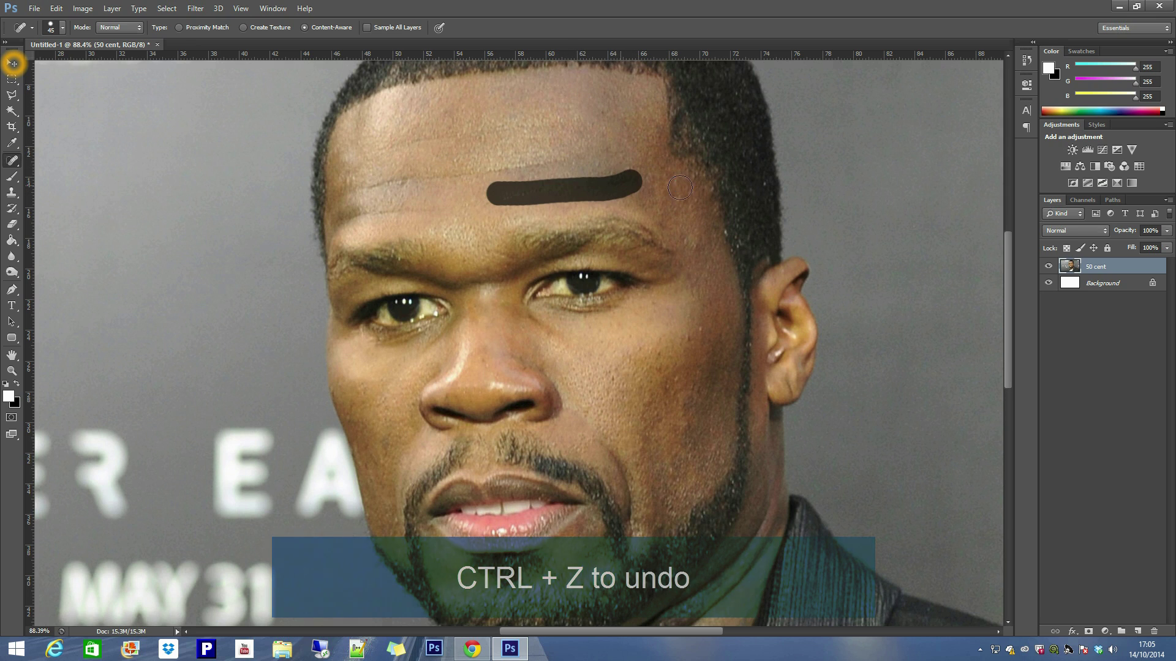
left_click_drag(558, 164, 366, 187)
left_click_drag(408, 143, 479, 137)
mouse_move(458, 180)
left_mouse_down()
mouse_move(424, 174)
mouse_move(395, 212)
mouse_move(355, 220)
left_mouse_up()
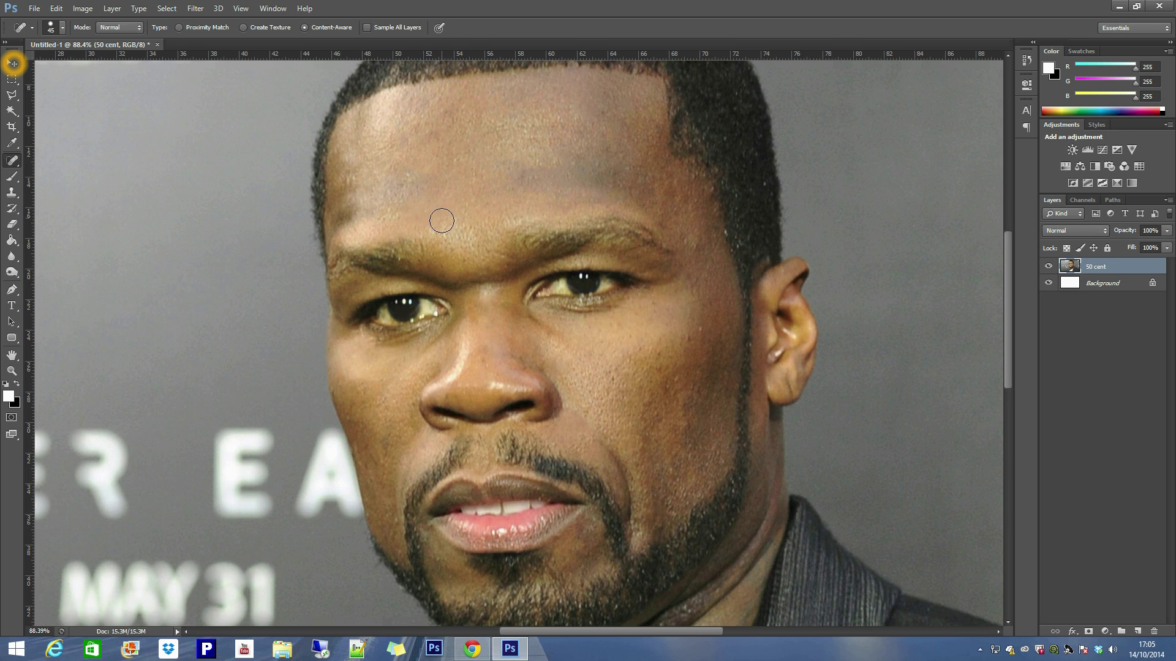
Heal the marks above and between the eyebrows and the patch of skin on the cheek beside the ear.
left_click(450, 228)
left_click(499, 252)
left_click_drag(578, 341, 667, 341)
Try healing the skin from the nose bridge onto the cheek, and undo that stroke.
left_click_drag(429, 285, 616, 365)
scroll(673, 371, "down", 5)
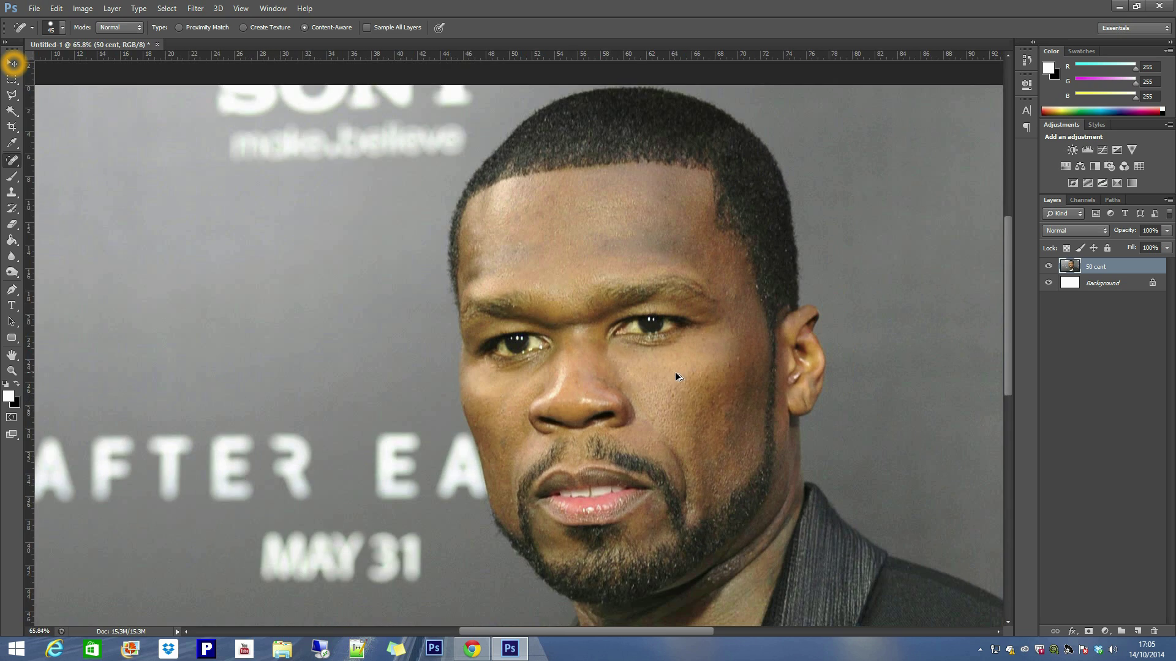
scroll(687, 383, "up", 3)
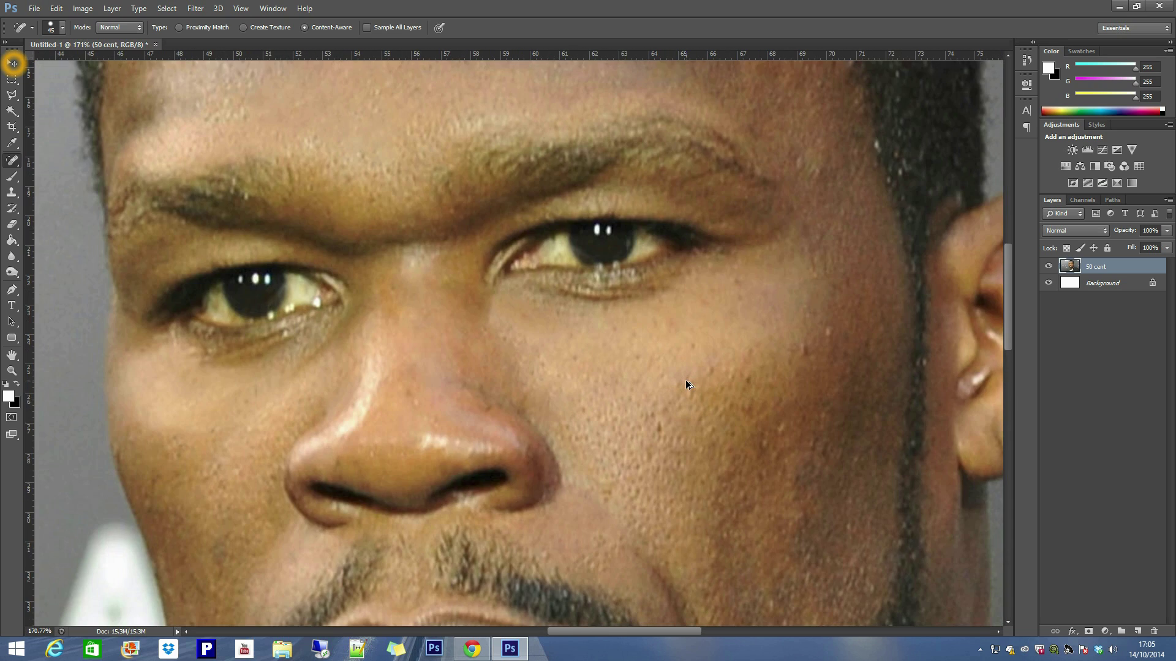
scroll(685, 379, "down", 4)
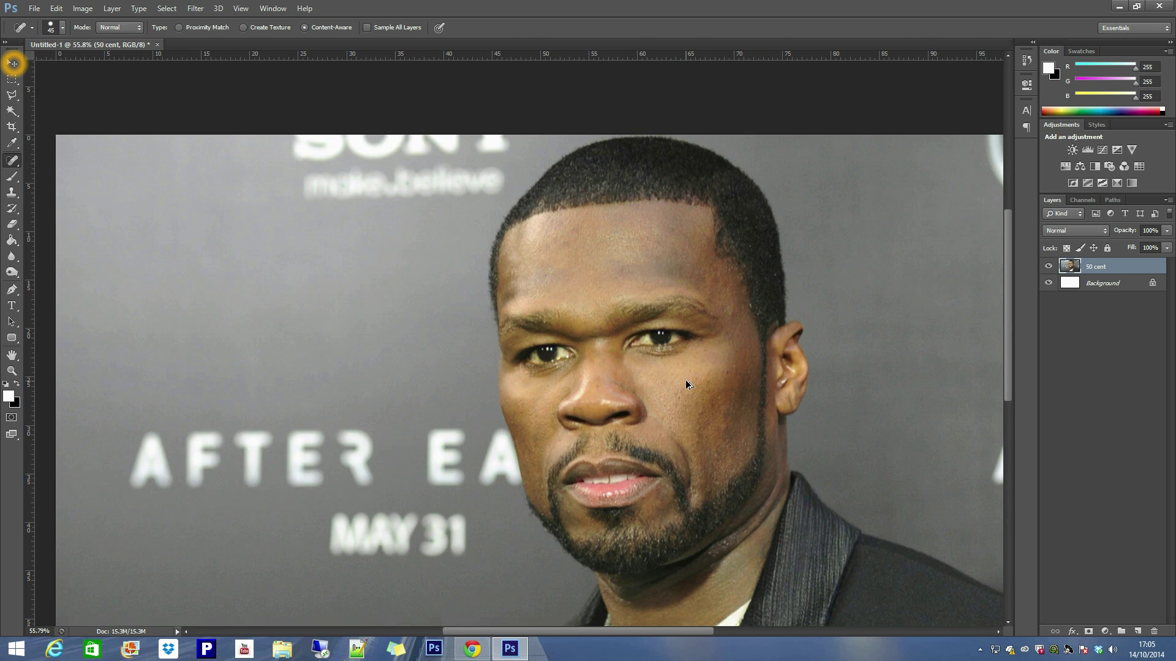
scroll(685, 380, "up", 2)
scroll(686, 384, "up", 2)
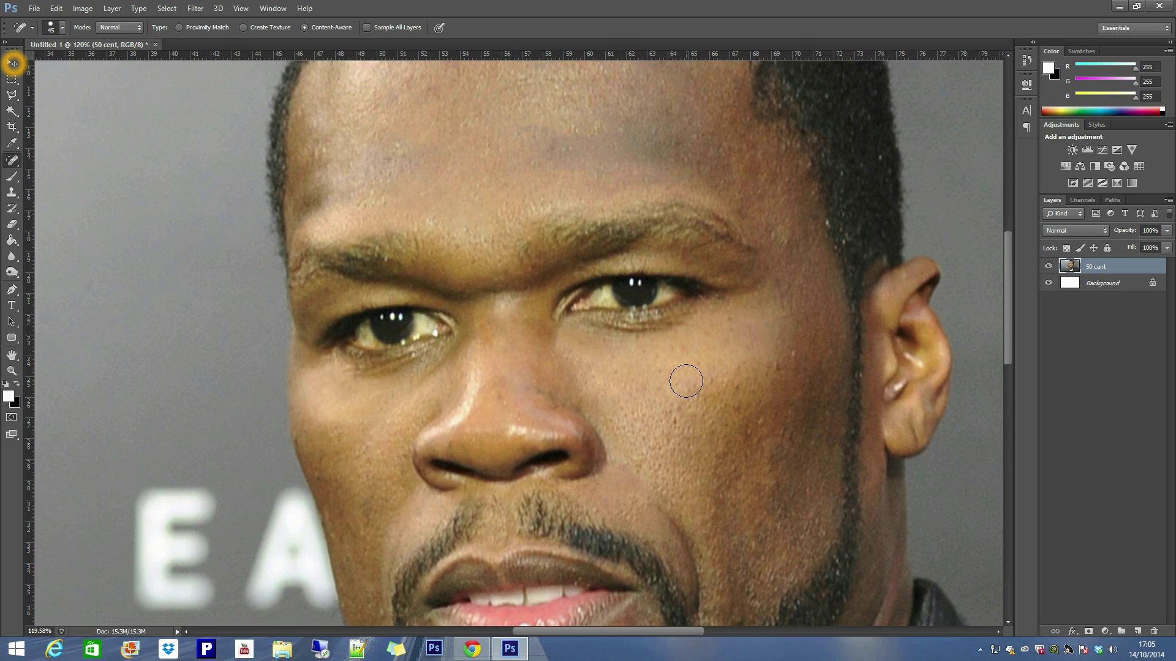
key("ctrl+z")
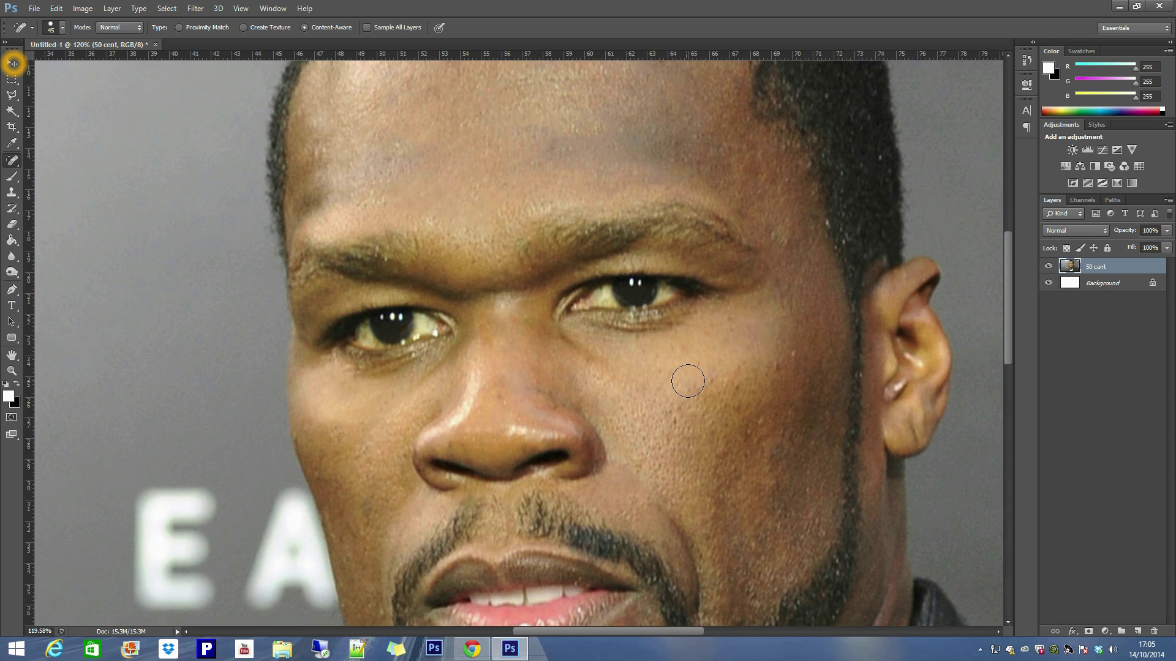
Heal the spot on the upper cheek between the eye and the ear.
scroll(754, 441, "down", 5)
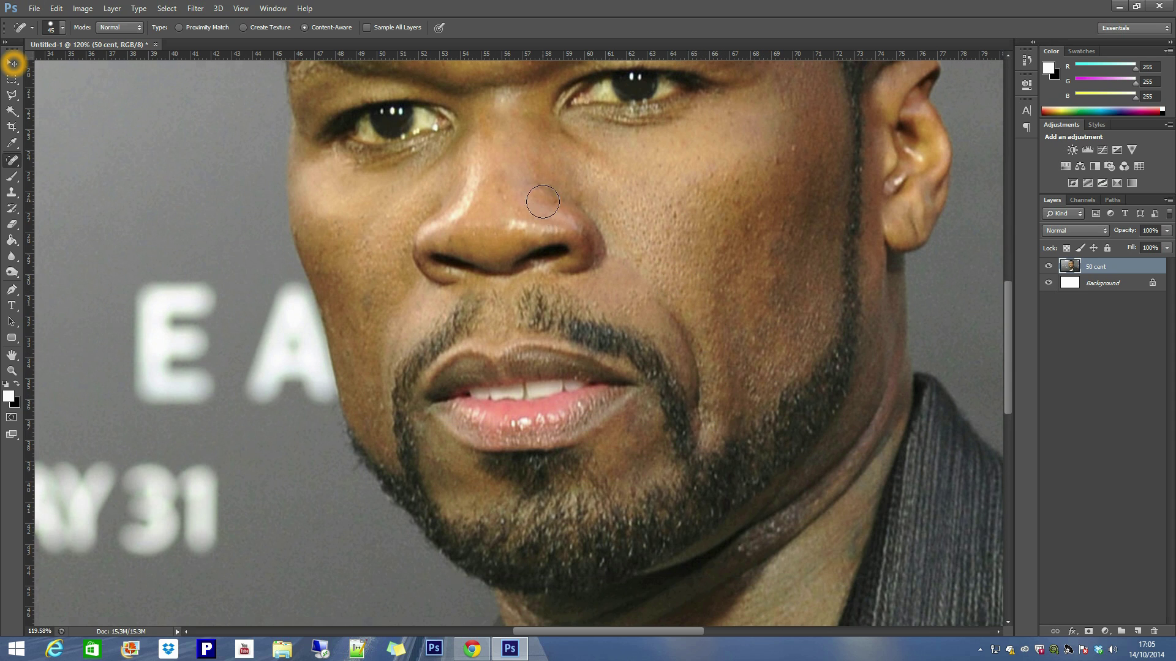
scroll(644, 241, "up", 1)
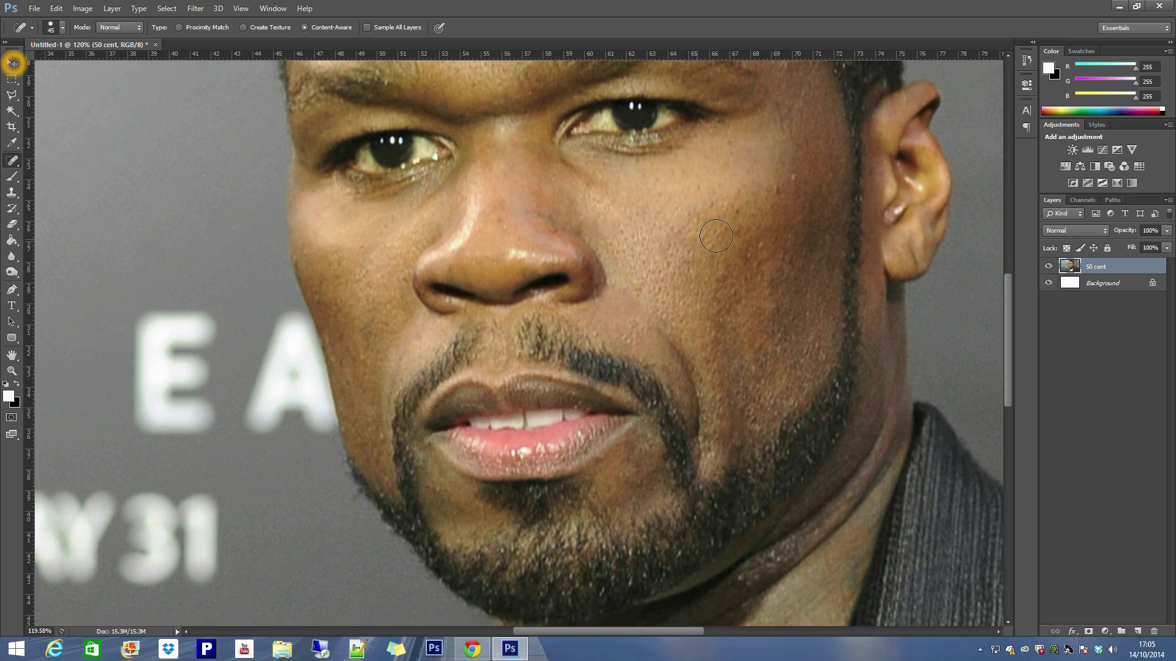
left_click(786, 181)
Smooth the neck skin above the shirt collar and along the jacket side, reducing the healing brush to 30 px.
scroll(762, 352, "down", 2)
scroll(763, 361, "down", 7)
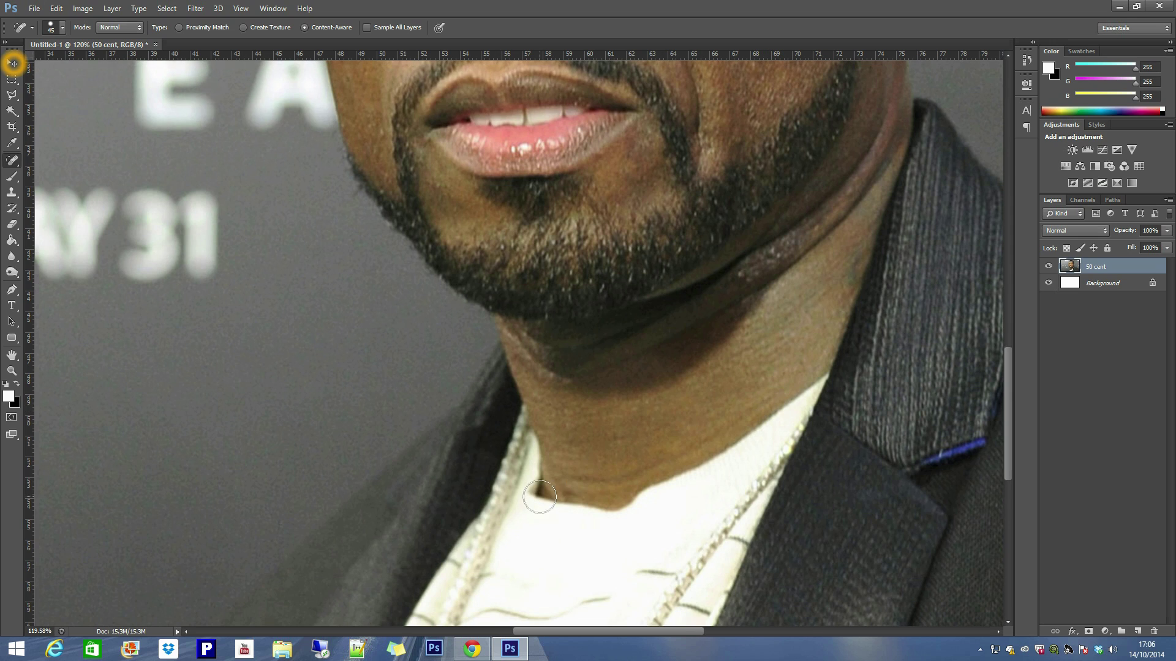
left_click_drag(581, 484, 686, 459)
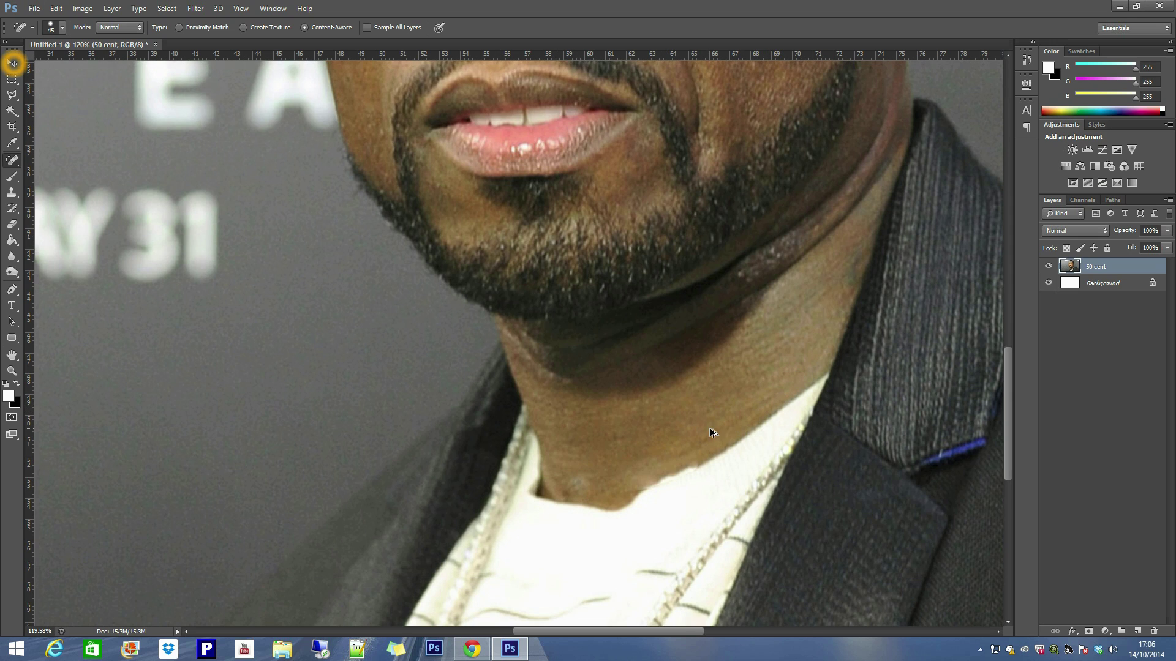
left_click_drag(556, 484, 679, 453)
left_click_drag(735, 426, 693, 440)
left_click_drag(754, 400, 754, 399)
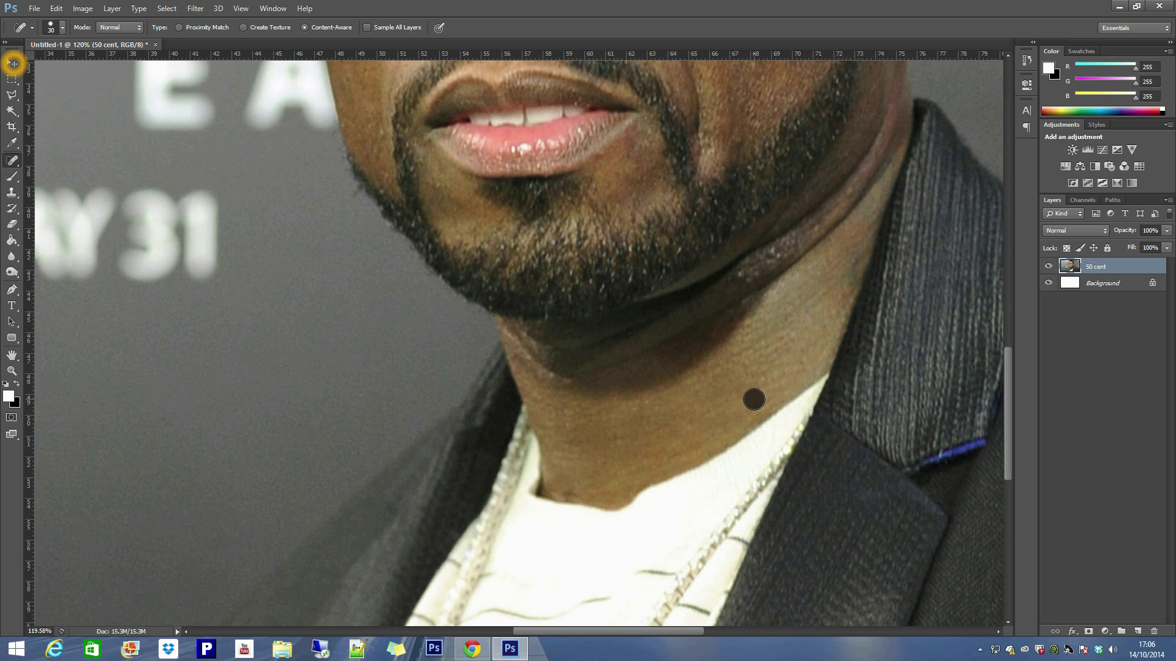
left_click_drag(820, 283, 720, 355)
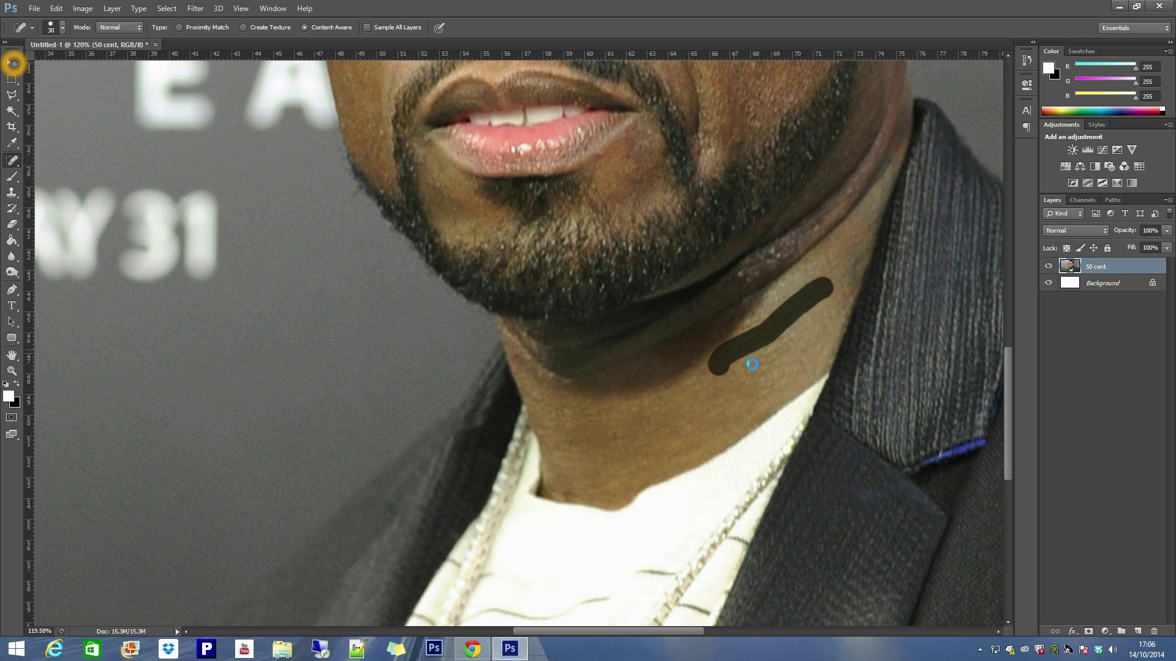
Heal the remaining spots on the nose and on the cheek facing the background lettering.
scroll(650, 399, "up", 10)
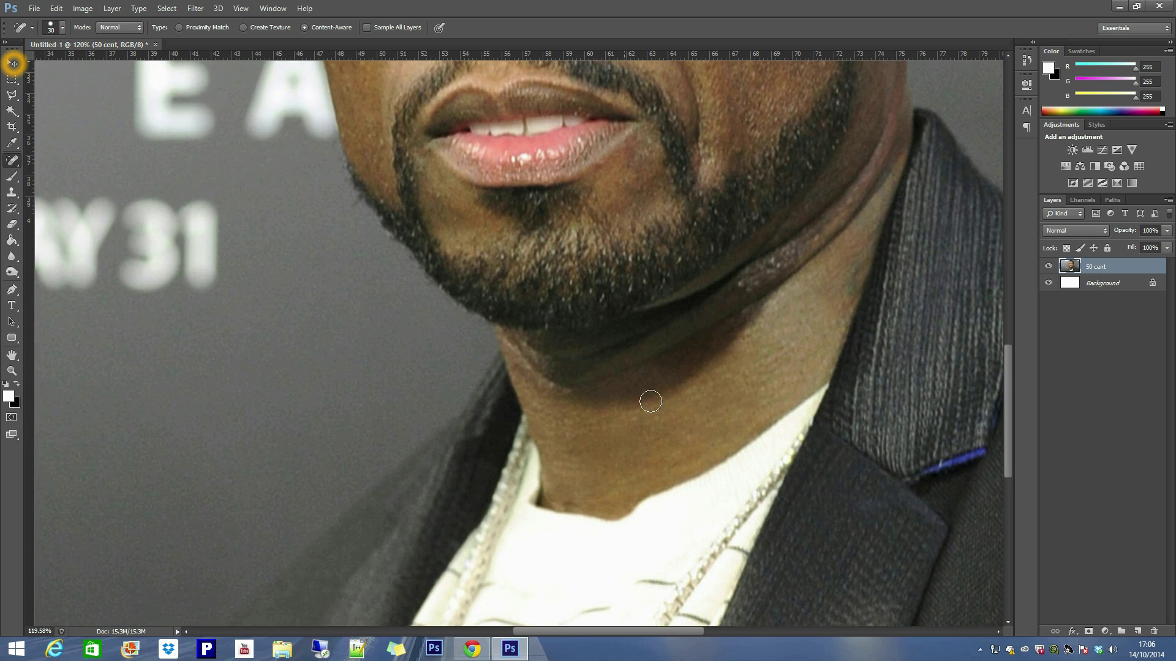
scroll(613, 355, "up", 2)
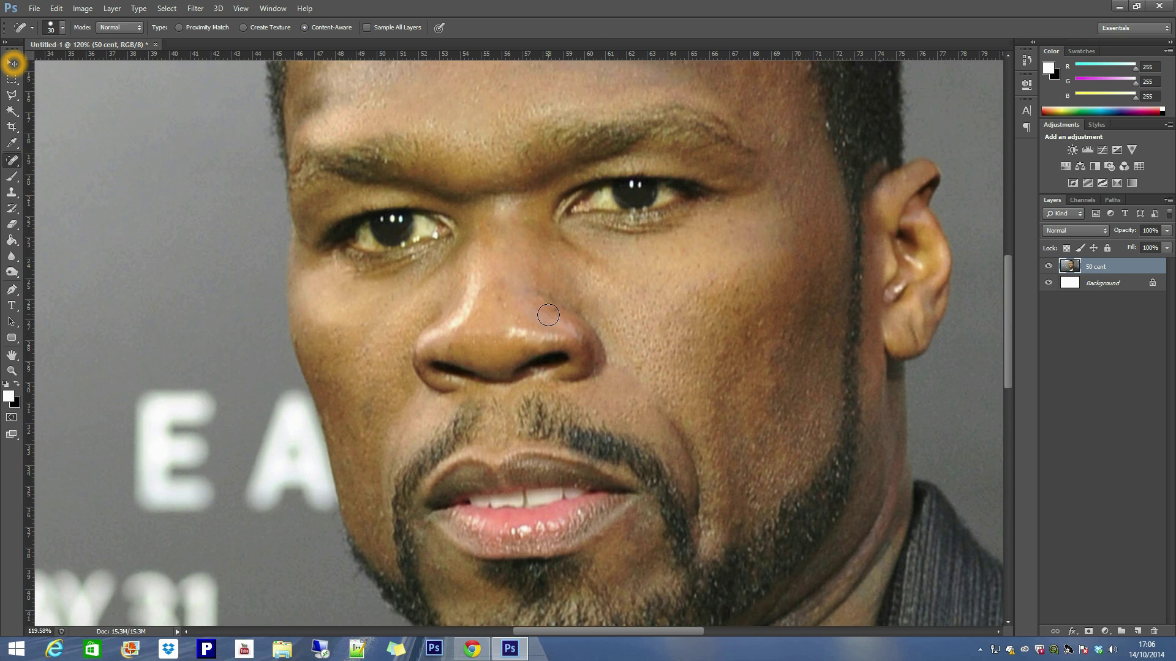
left_click(501, 304)
left_click(518, 318)
mouse_move(371, 396)
left_mouse_down()
mouse_move(362, 423)
mouse_move(375, 388)
left_mouse_up()
left_click(399, 357)
scroll(669, 360, "up", 2)
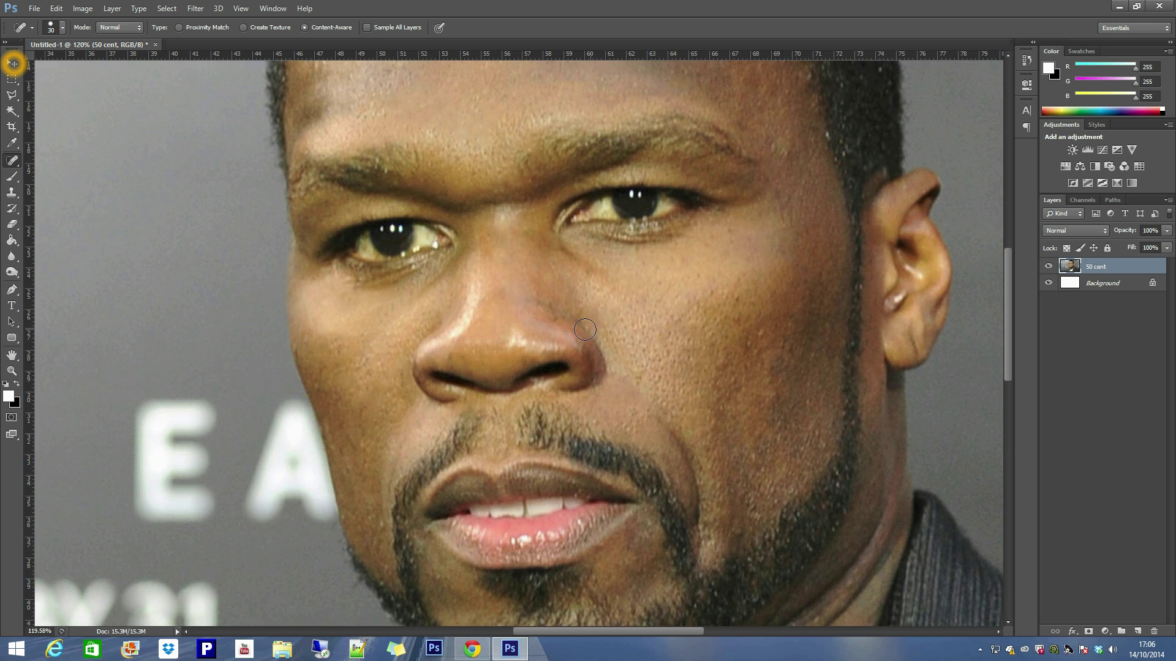
Review the retouched face and neck within the whole portrait.
scroll(722, 379, "down", 4)
scroll(823, 414, "down", 5)
scroll(828, 409, "up", 5)
scroll(864, 408, "up", 1)
scroll(773, 404, "up", 3)
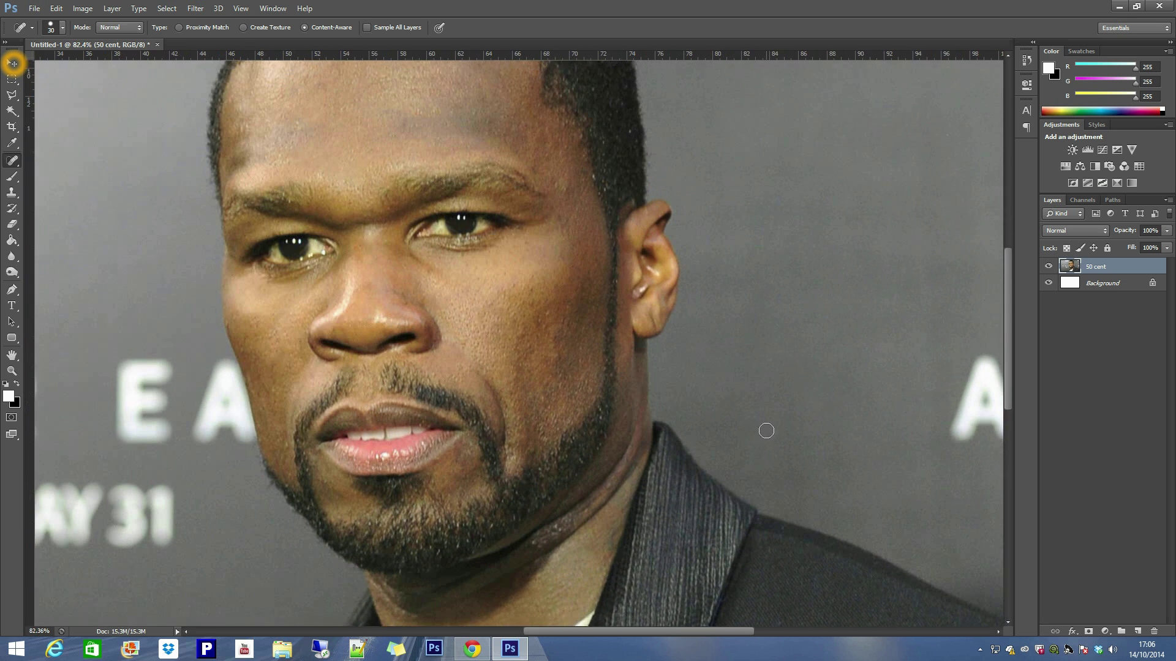
scroll(766, 429, "down", 4)
scroll(749, 422, "down", 2)
Switch to the Brush tool and set its size to 23 px with 0% hardness.
key("b")
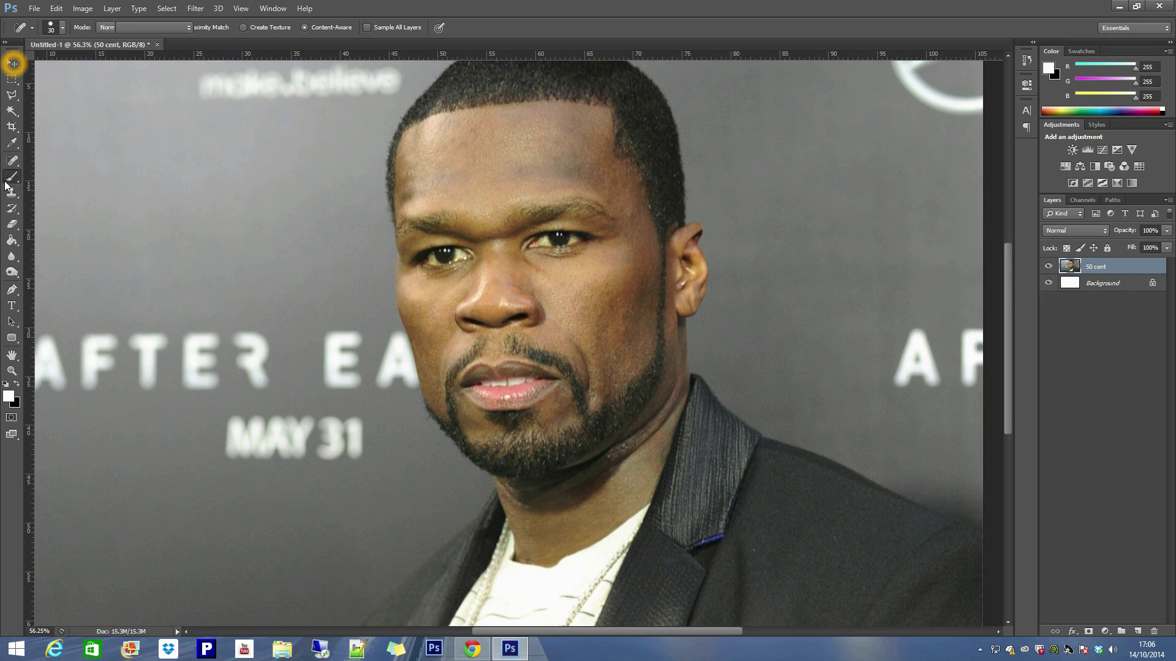
right_click(171, 212)
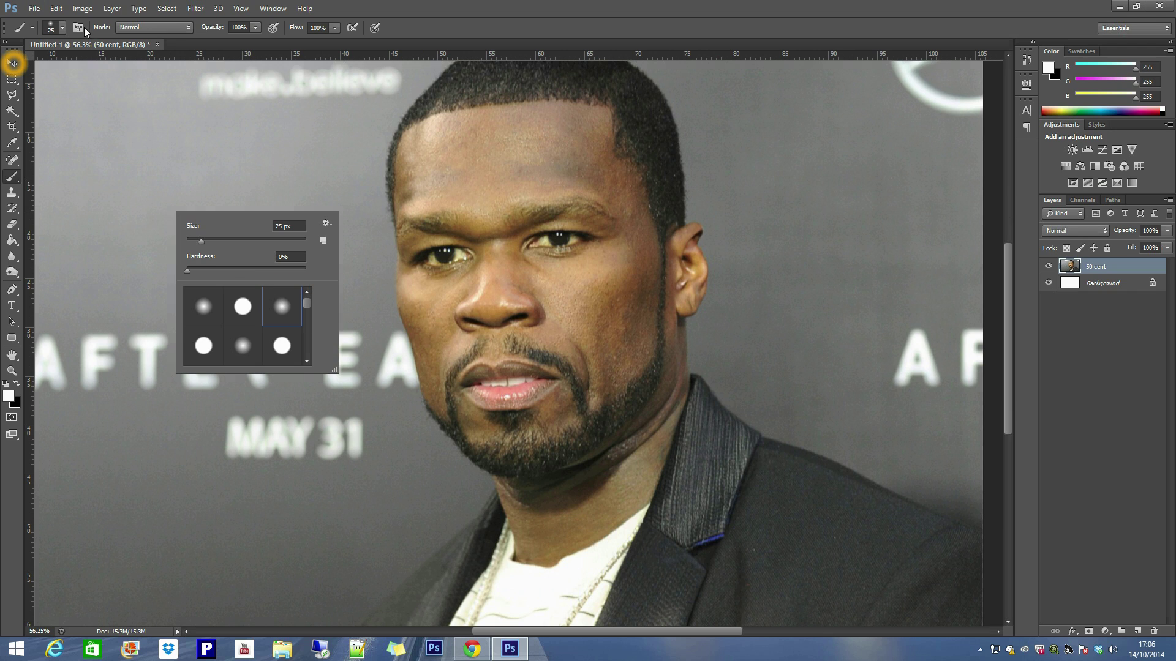
left_click(62, 28)
left_click(62, 28)
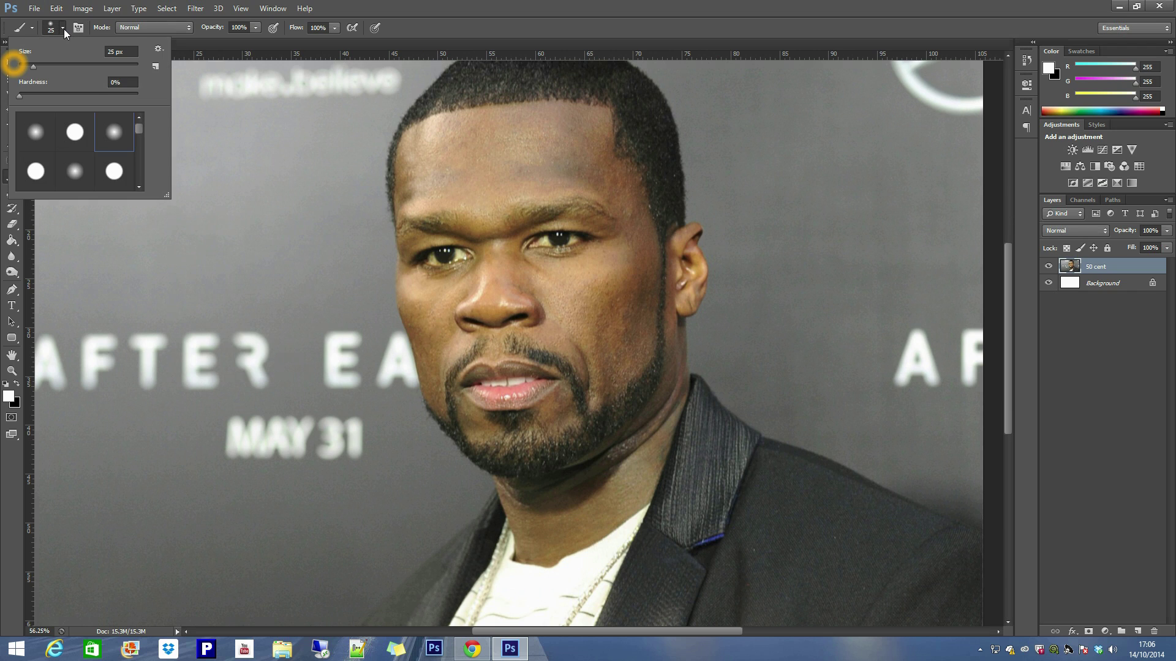
left_click_drag(19, 96, 32, 68)
left_click(410, 92)
left_click(593, 248)
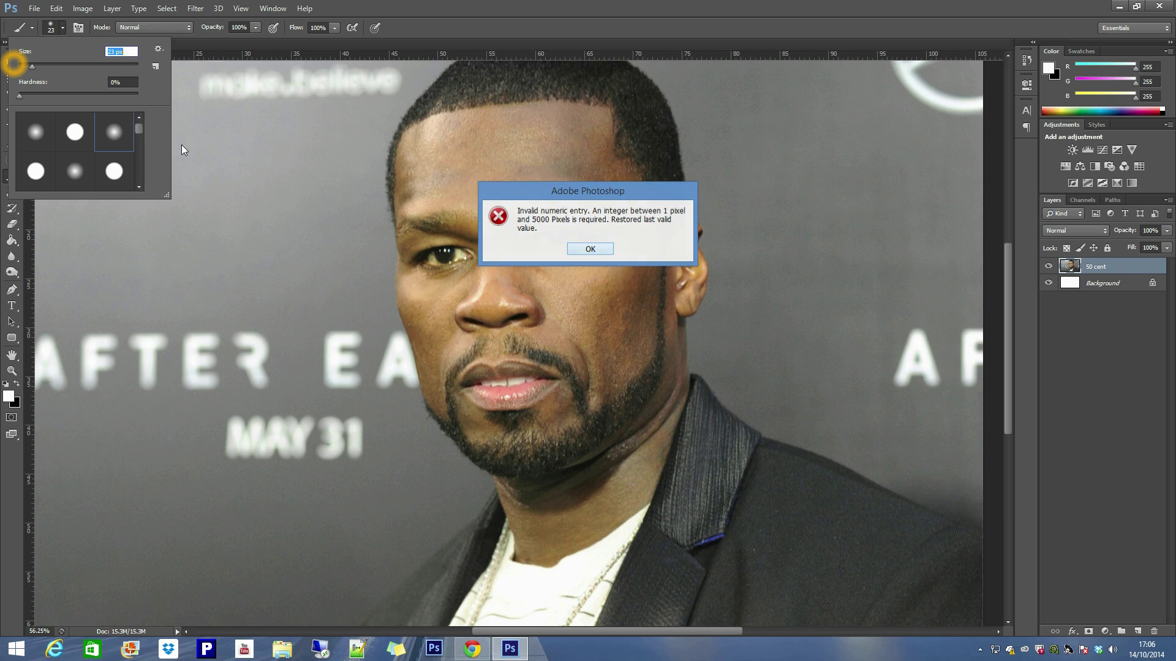
Enlarge and reduce the brush size until it is 90 px.
key("bracketright")
key("bracketright")
key("bracketright")
key("bracketright")
key("bracketright")
key("bracketright")
key("bracketright")
key("bracketright")
key("bracketright")
key("bracketright")
key("bracketright")
key("bracketright")
key("bracketright")
key("bracketright")
key("bracketright")
key("bracketleft")
key("bracketleft")
key("bracketleft")
key("bracketleft")
key("bracketleft")
key("bracketleft")
key("bracketleft")
key("bracketleft")
key("bracketleft")
key("bracketleft")
key("bracketleft")
key("bracketleft")
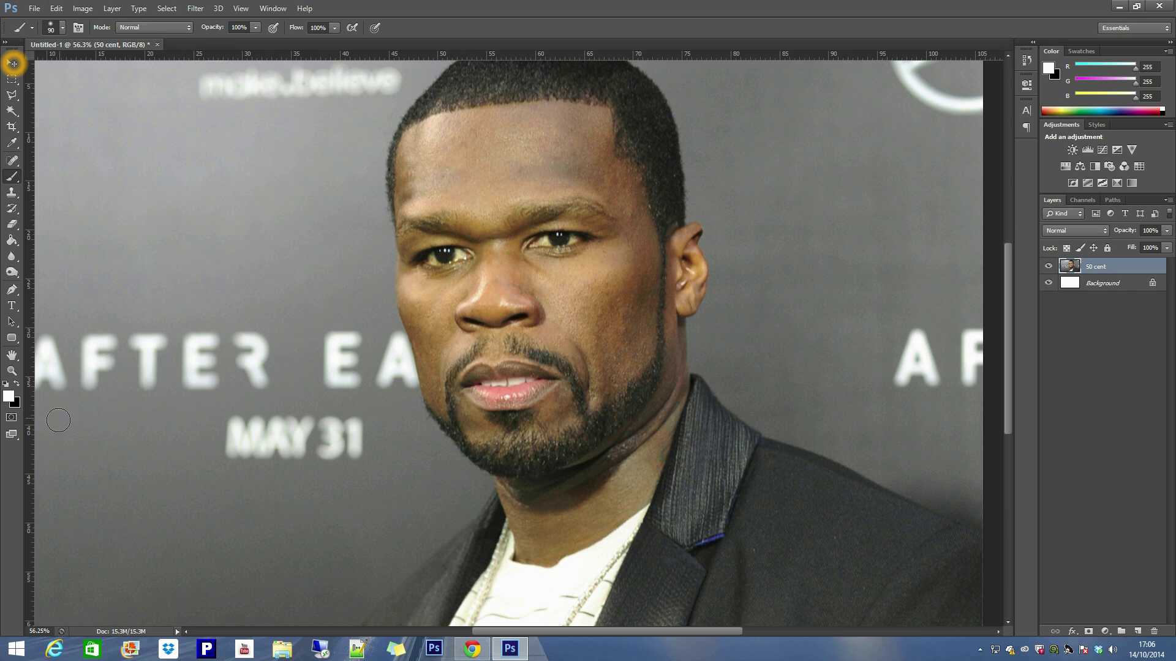
Enter Quick Mask mode and paint over the forehead skin, enlarging the brush to 125 px.
left_click(11, 418)
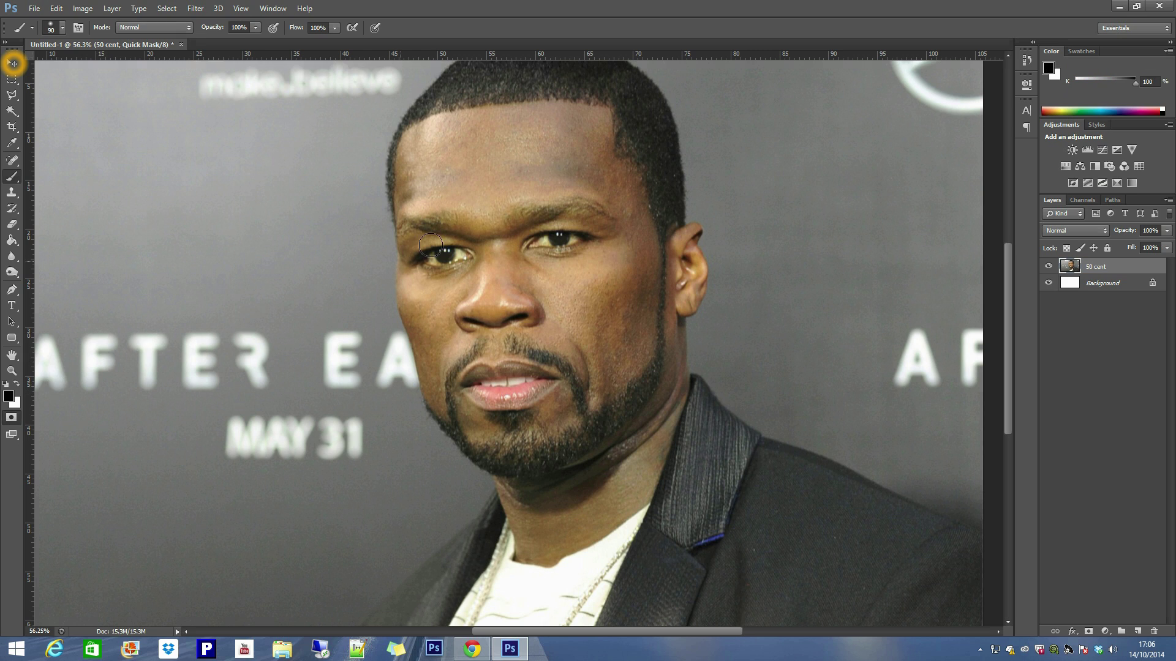
left_click(432, 195)
mouse_move(432, 195)
left_mouse_down()
mouse_move(471, 196)
mouse_move(500, 236)
mouse_move(497, 201)
mouse_move(597, 190)
mouse_move(627, 222)
mouse_move(628, 243)
mouse_move(533, 264)
mouse_move(506, 245)
mouse_move(547, 224)
mouse_move(644, 223)
mouse_move(601, 158)
mouse_move(596, 122)
mouse_move(492, 124)
mouse_move(416, 142)
mouse_move(408, 202)
mouse_move(505, 180)
mouse_move(430, 178)
mouse_move(430, 161)
mouse_move(515, 140)
mouse_move(546, 137)
mouse_move(603, 178)
mouse_move(510, 171)
mouse_move(549, 150)
mouse_move(527, 169)
mouse_move(455, 178)
mouse_move(470, 157)
mouse_move(564, 136)
left_mouse_up()
key("bracketright")
key("bracketright")
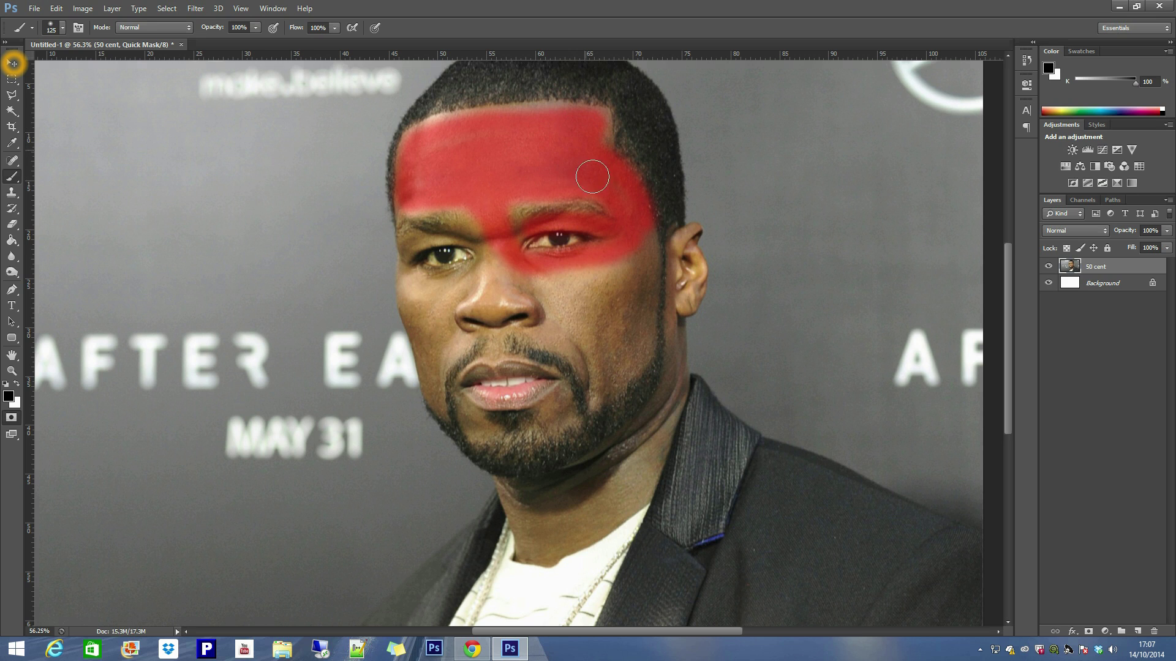
Mask the cheeks, nose and skin around the eyes, reducing the brush to 70 px and erasing the mask from the eye.
mouse_move(637, 255)
left_mouse_down()
mouse_move(637, 333)
mouse_move(599, 393)
mouse_move(599, 370)
mouse_move(542, 335)
mouse_move(591, 350)
mouse_move(615, 316)
mouse_move(611, 274)
mouse_move(569, 324)
mouse_move(582, 308)
mouse_move(601, 315)
mouse_move(593, 278)
mouse_move(599, 319)
mouse_move(540, 279)
mouse_move(558, 308)
mouse_move(518, 269)
mouse_move(489, 305)
mouse_move(492, 264)
mouse_move(453, 288)
mouse_move(439, 313)
mouse_move(438, 409)
mouse_move(431, 382)
mouse_move(455, 337)
mouse_move(432, 304)
mouse_move(417, 341)
mouse_move(406, 288)
mouse_move(436, 289)
mouse_move(422, 287)
mouse_move(408, 250)
mouse_move(424, 238)
mouse_move(476, 241)
mouse_move(466, 208)
left_mouse_up()
key("bracketleft")
key("bracketleft")
key("bracketleft")
key("bracketleft")
left_click_drag(490, 255, 405, 257)
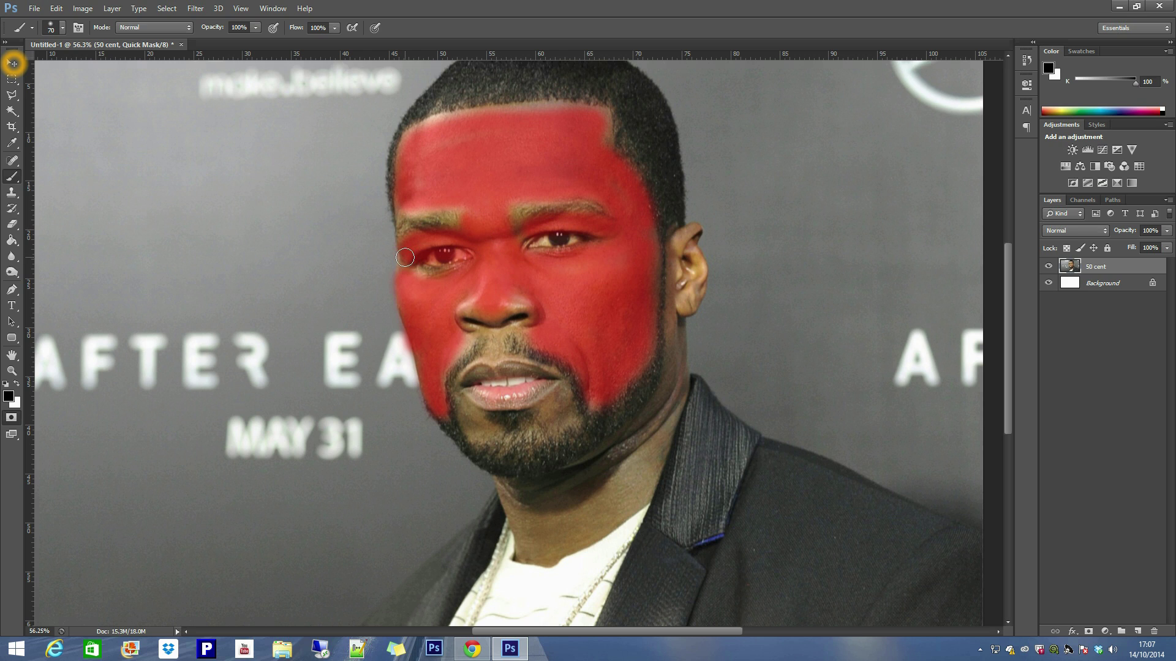
left_click(12, 224)
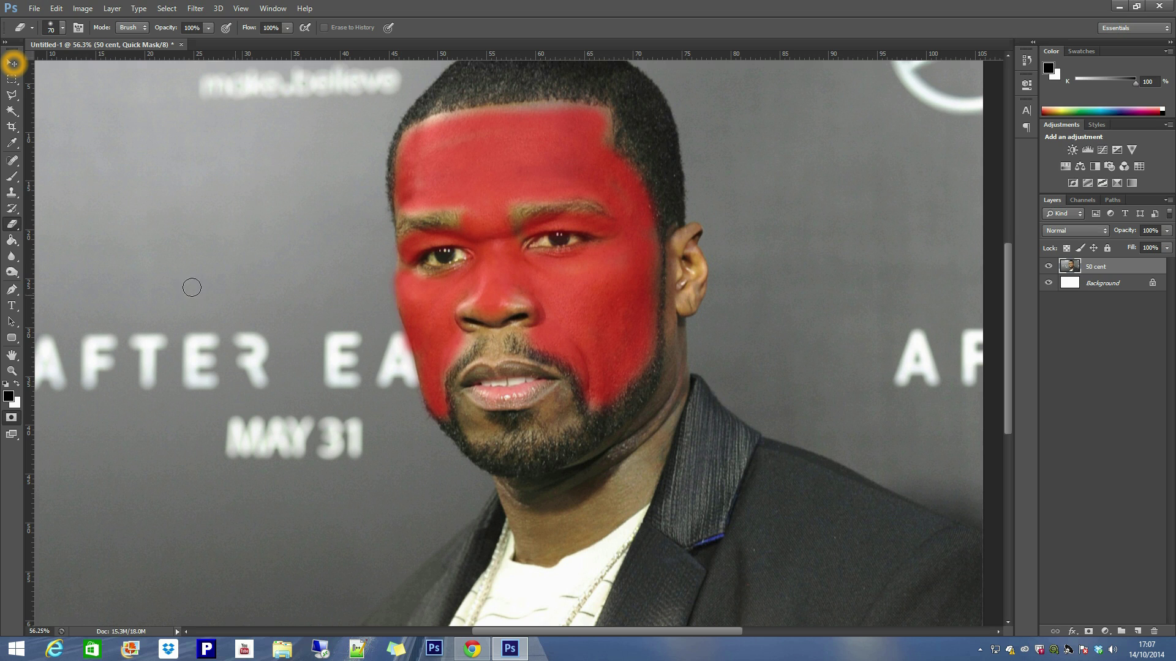
left_click(10, 179)
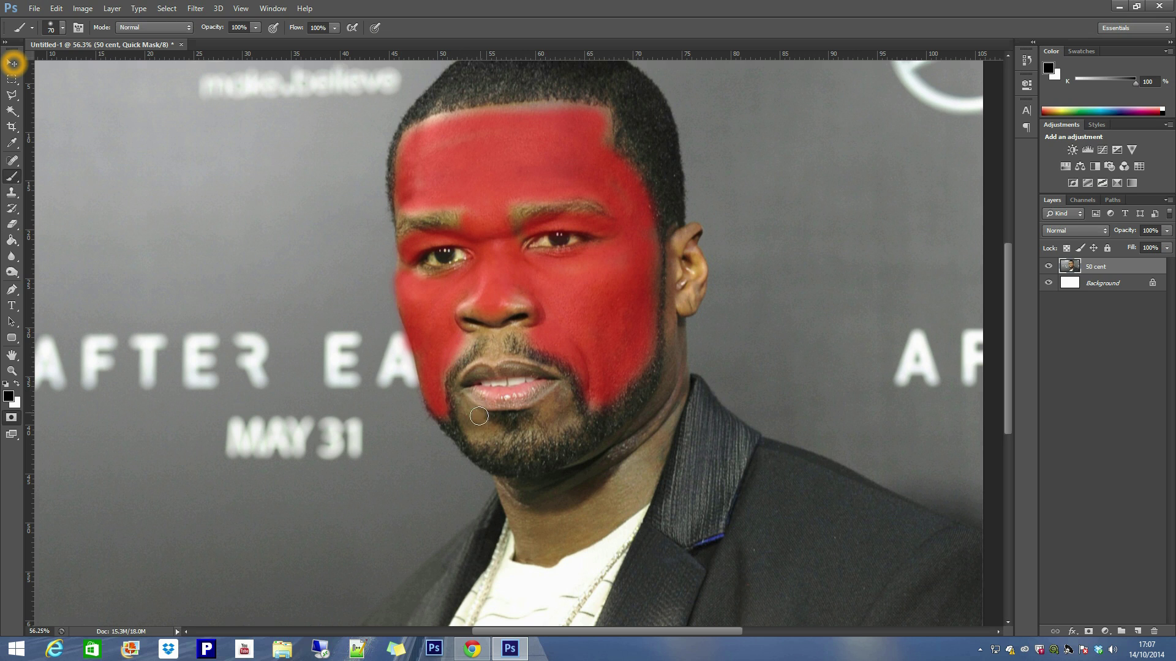
Paint the mask over the bare chin patches, the lips and the neck, leaving the beard and teeth uncovered.
mouse_move(472, 403)
left_mouse_down()
mouse_move(486, 432)
mouse_move(470, 413)
mouse_move(564, 396)
left_mouse_up()
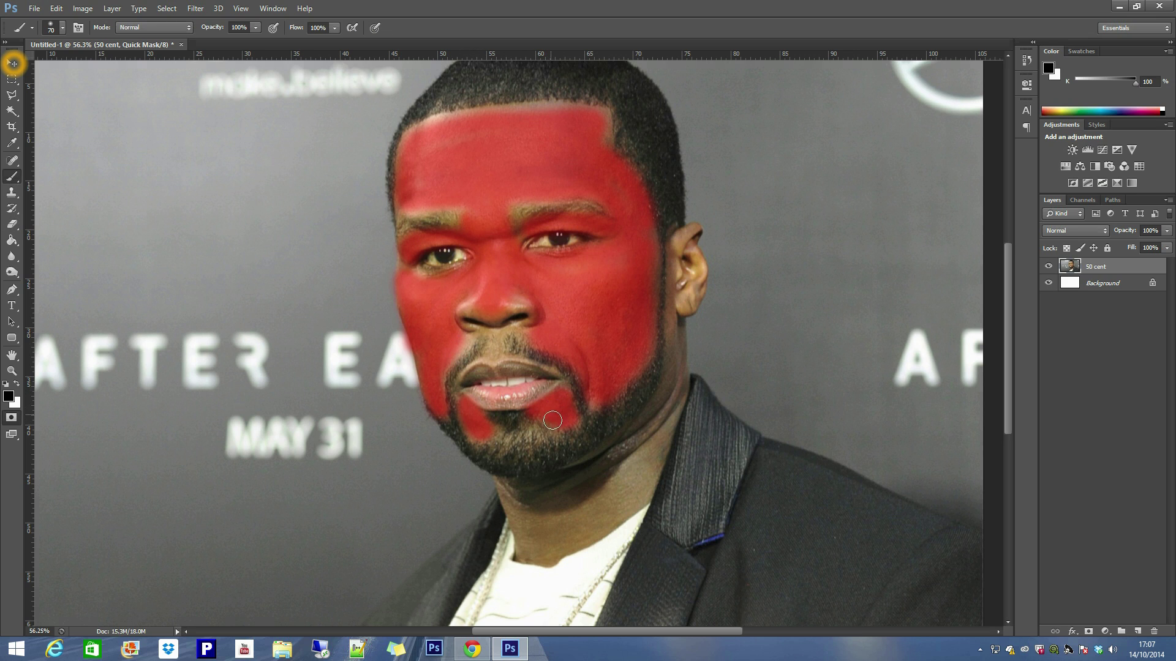
mouse_move(530, 394)
left_mouse_down()
mouse_move(470, 396)
mouse_move(490, 359)
mouse_move(562, 374)
left_mouse_up()
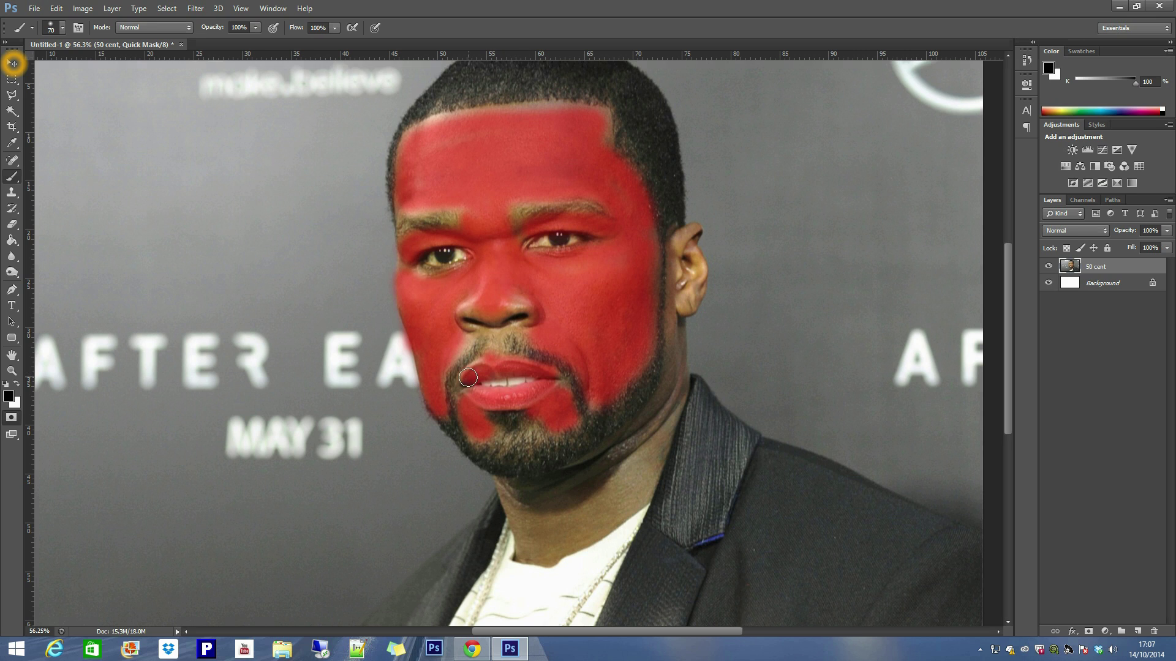
mouse_move(506, 489)
left_mouse_down()
mouse_move(537, 535)
mouse_move(529, 547)
mouse_move(520, 520)
mouse_move(529, 549)
mouse_move(566, 548)
mouse_move(640, 496)
mouse_move(673, 393)
mouse_move(613, 459)
mouse_move(529, 484)
mouse_move(539, 514)
mouse_move(630, 447)
mouse_move(590, 503)
mouse_move(543, 533)
mouse_move(648, 471)
left_mouse_up()
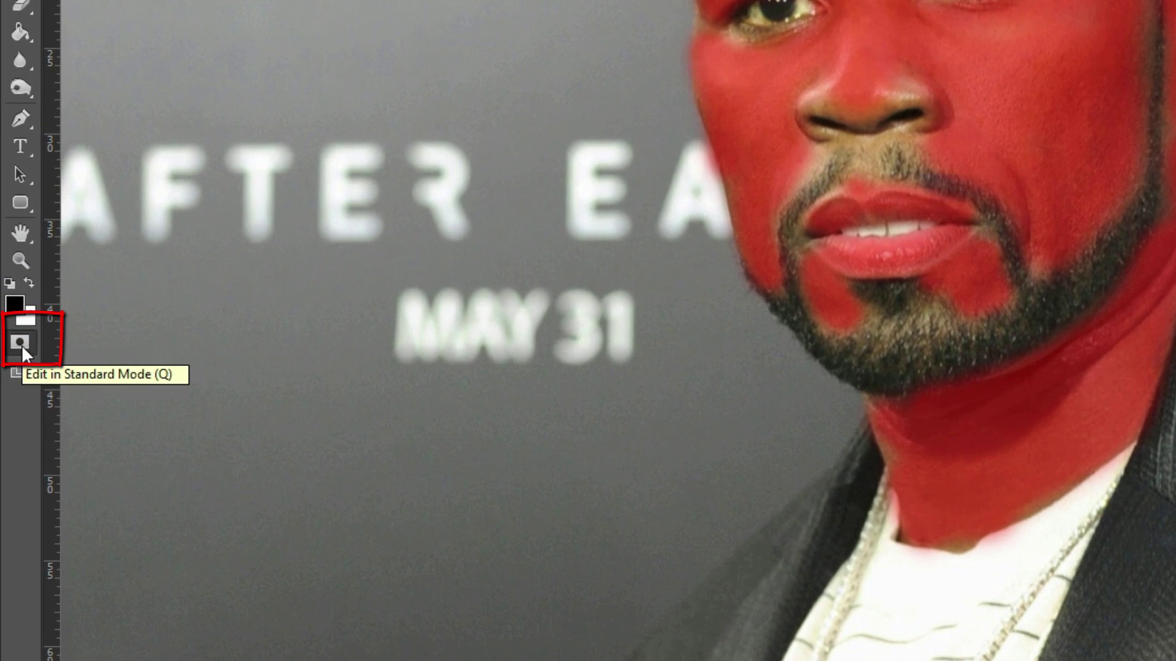
Leave Quick Mask mode and invert the selection so that only the painted skin is selected.
left_click(11, 419)
scroll(803, 382, "up", 2)
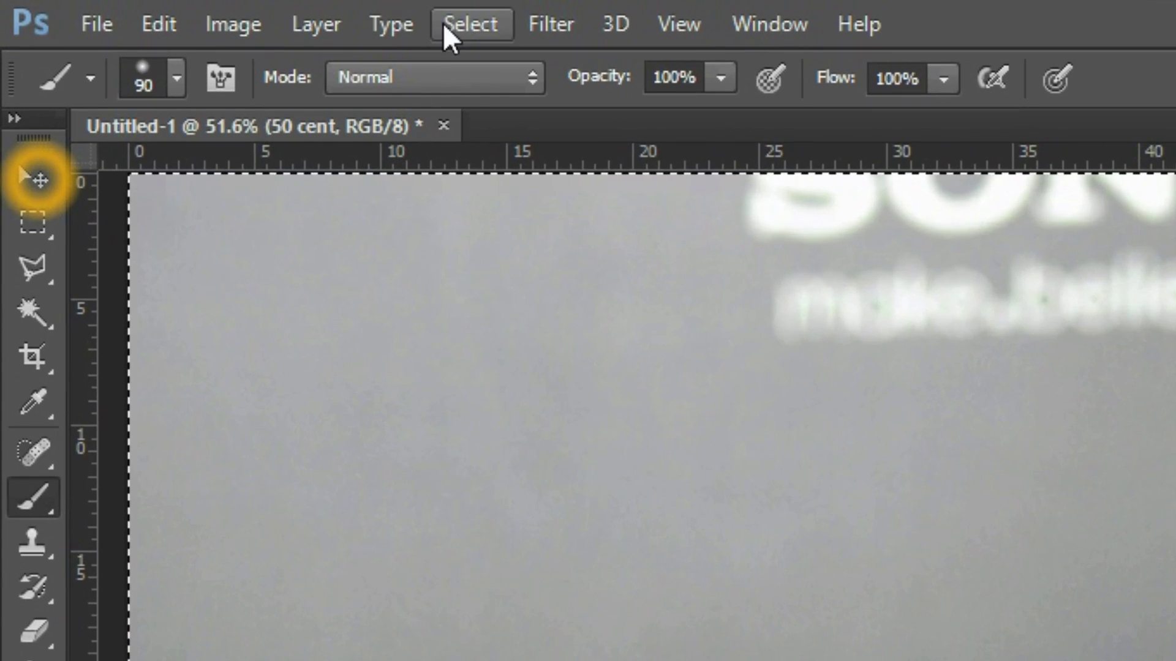
left_click(446, 28)
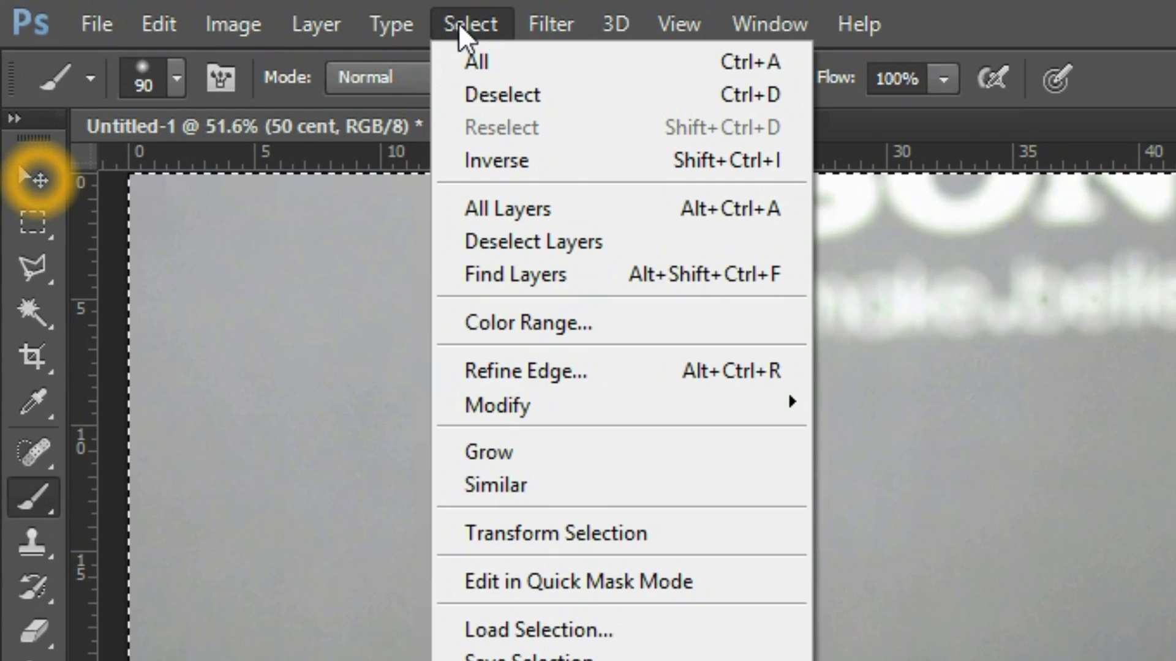
left_click(502, 158)
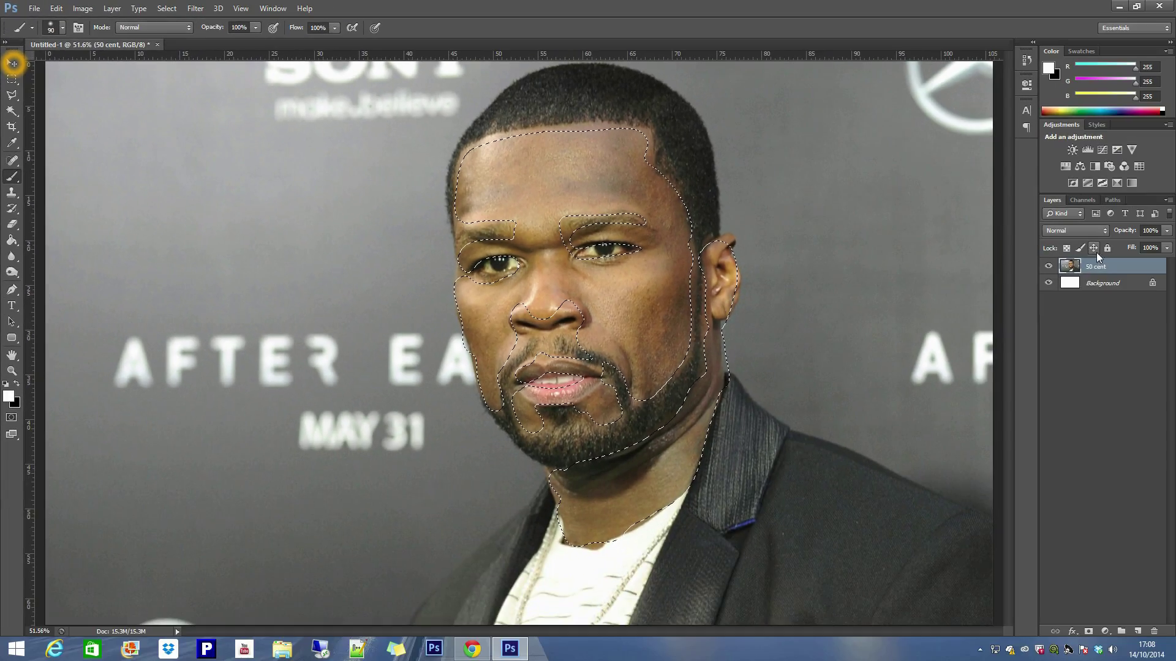
Duplicate the 50 cent layer as "50 cent copy" in the same document.
right_click(1104, 264)
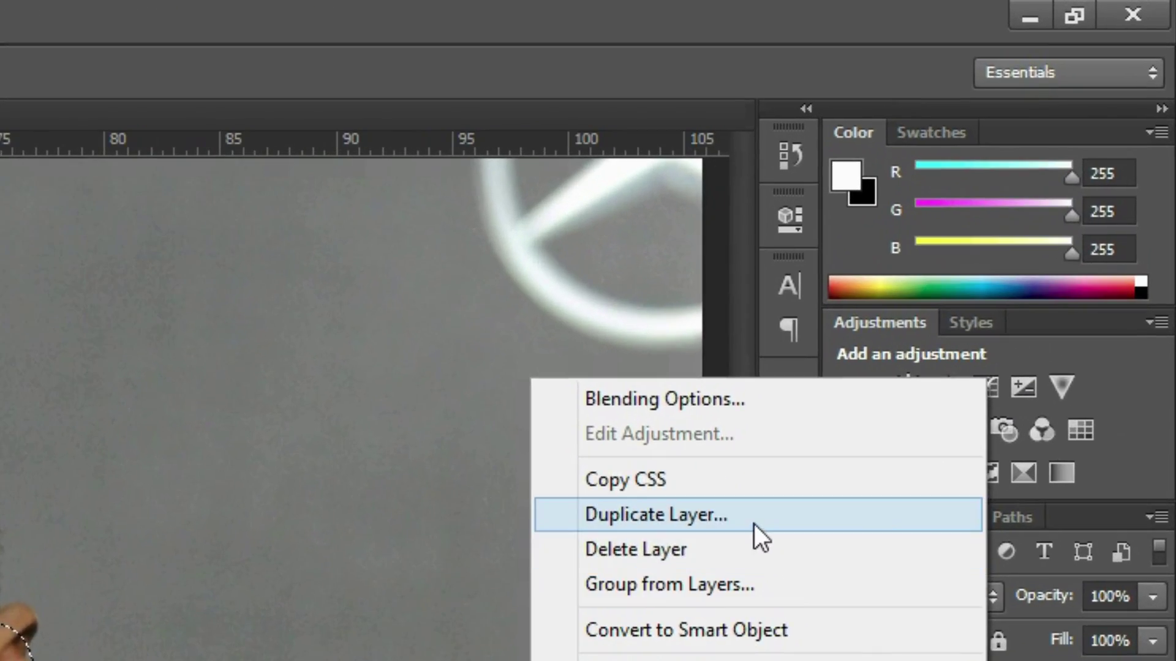
left_click(876, 304)
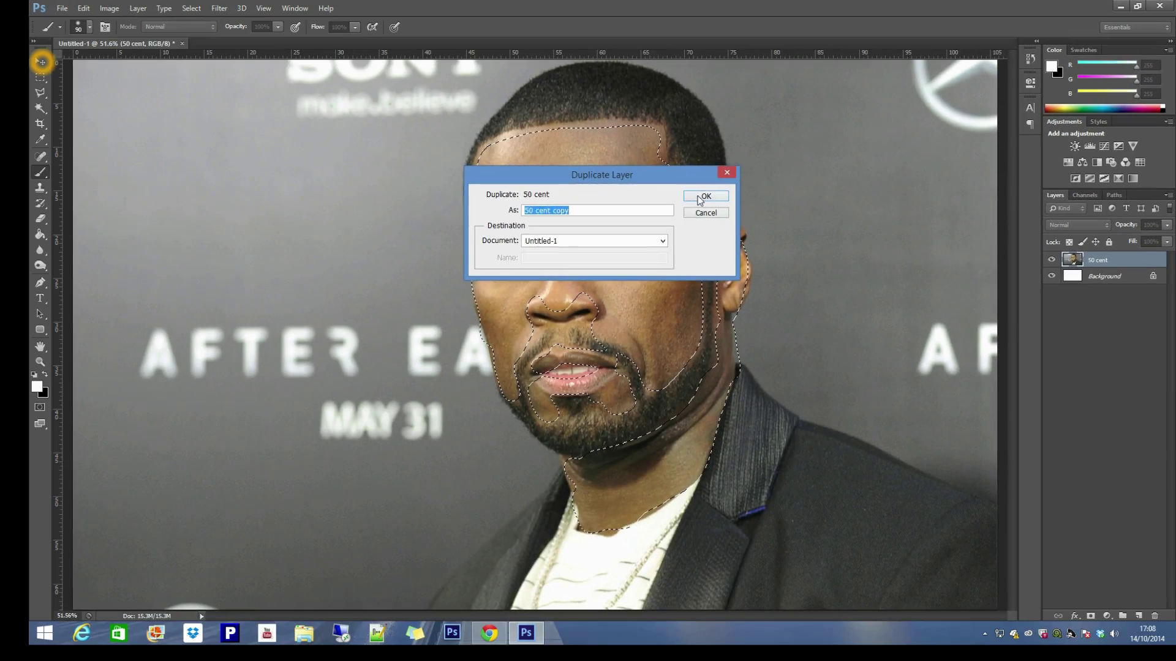
left_click(422, 315)
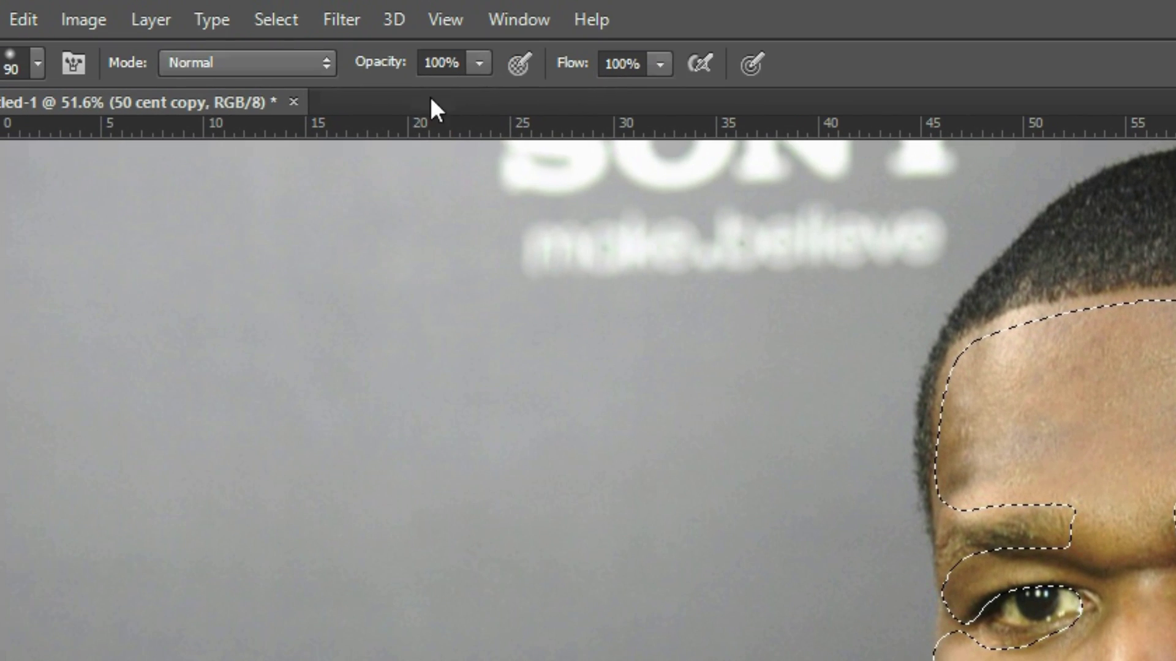
Start a Surface Blur on the selected skin, compare the preview on and off, and reduce the preview zoom to 50%.
left_click(353, 27)
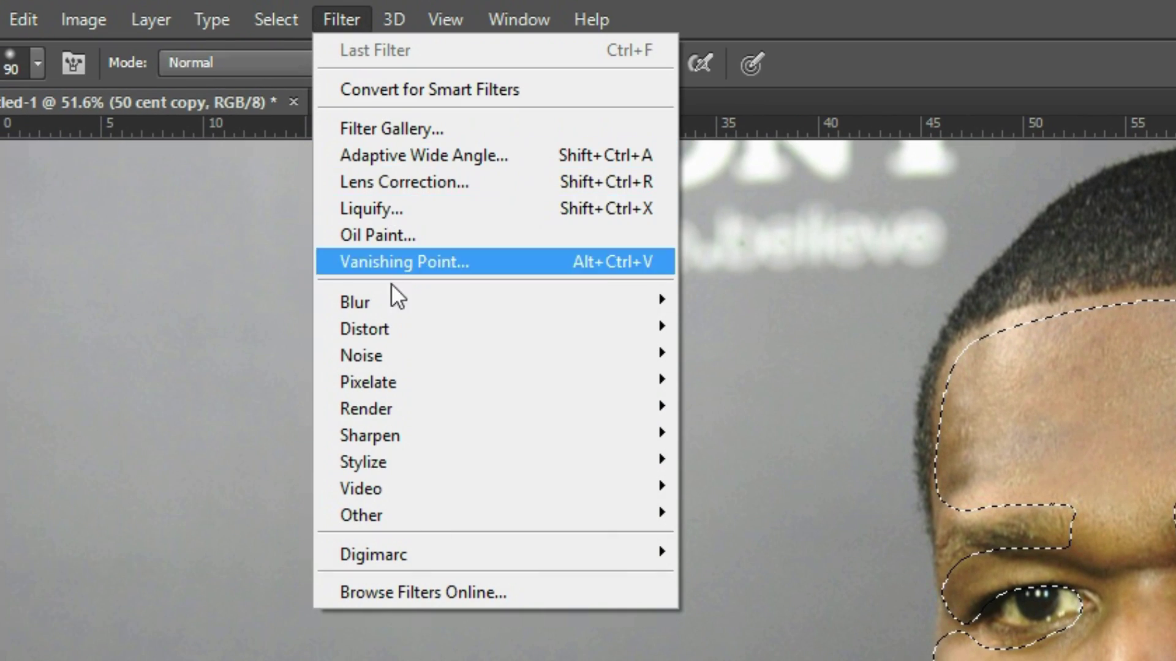
mouse_move(394, 306)
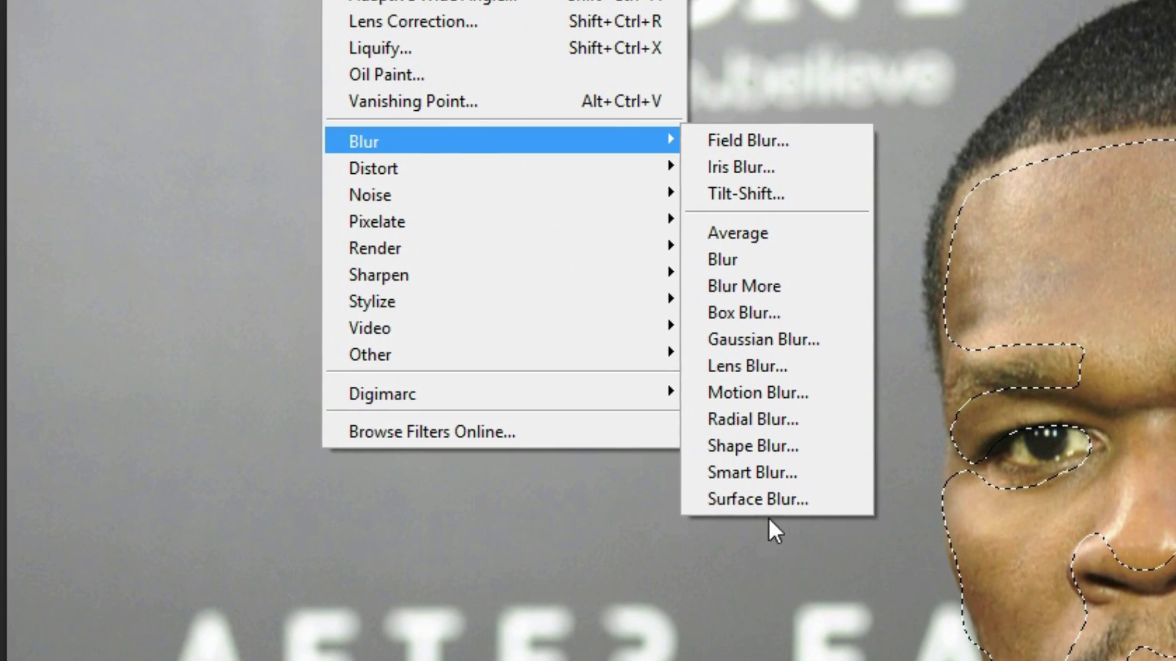
left_click(766, 501)
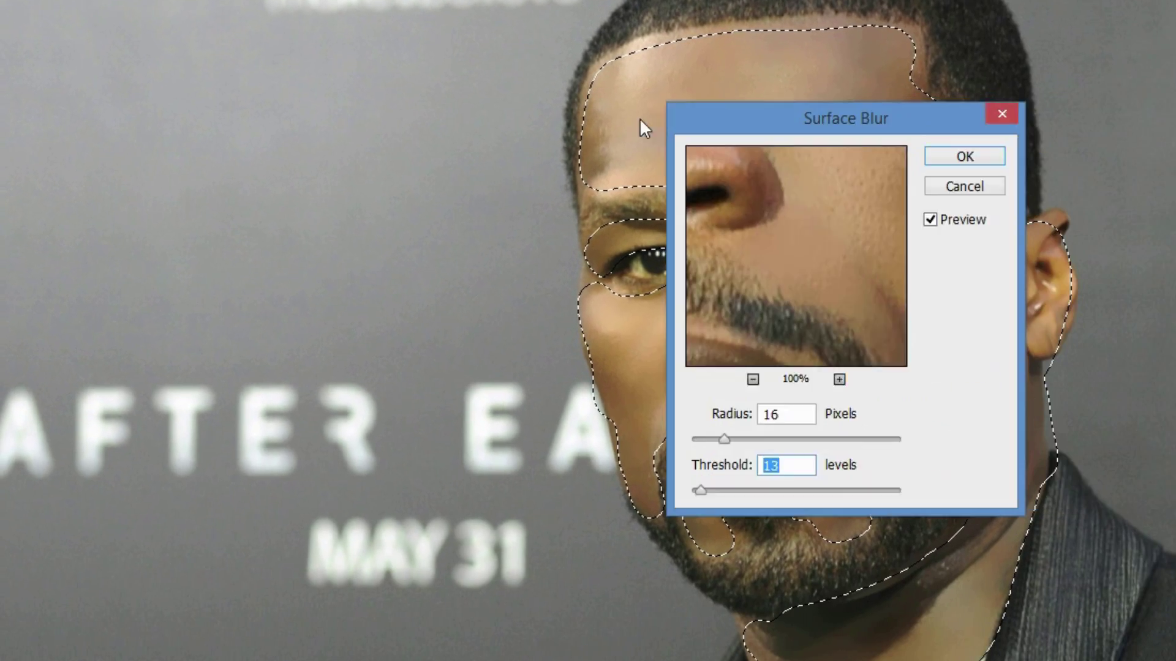
left_click_drag(737, 120, 134, 124)
left_click(418, 221)
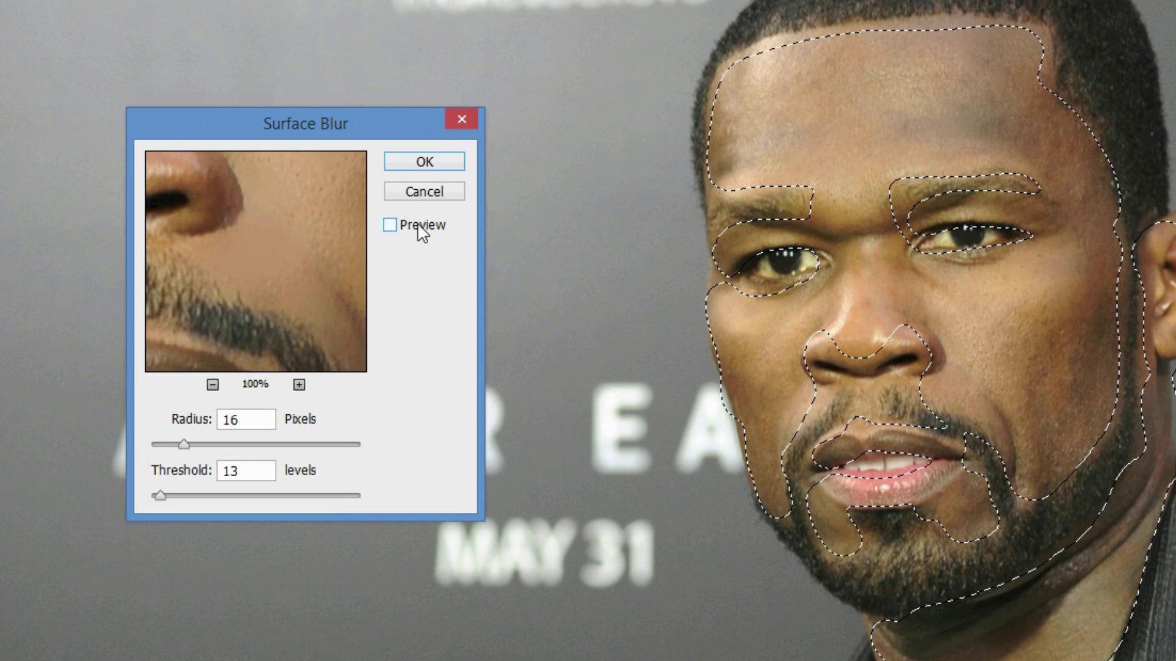
left_click(421, 233)
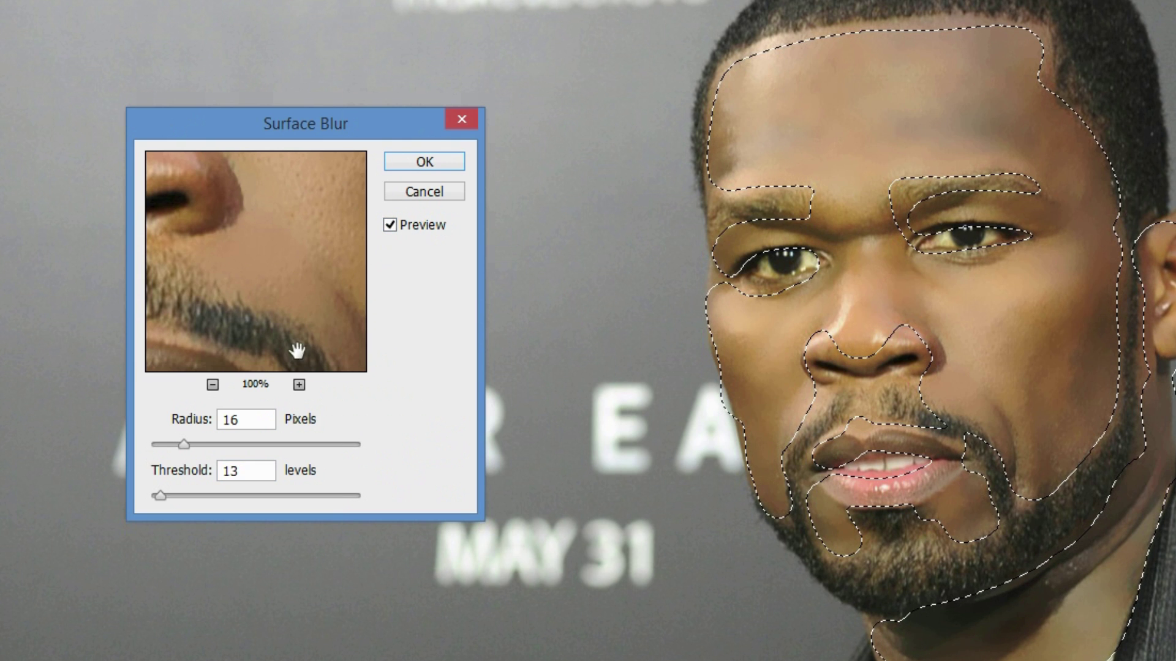
left_click(213, 384)
left_click(212, 385)
Try Surface Blur radii of up to 43 pixels and reduce the radius to 26 pixels.
left_click_drag(245, 424, 211, 425)
key("Up")
key("Up")
key("Up")
key("Up")
key("Up")
key("Up")
key("Up")
key("Up")
key("Up")
key("Up")
key("Up")
key("Up")
key("Up")
key("Up")
key("Up")
key("Up")
key("Up")
key("Up")
key("Up")
key("Up")
key("Up")
key("Up")
key("Up")
key("Up")
key("Up")
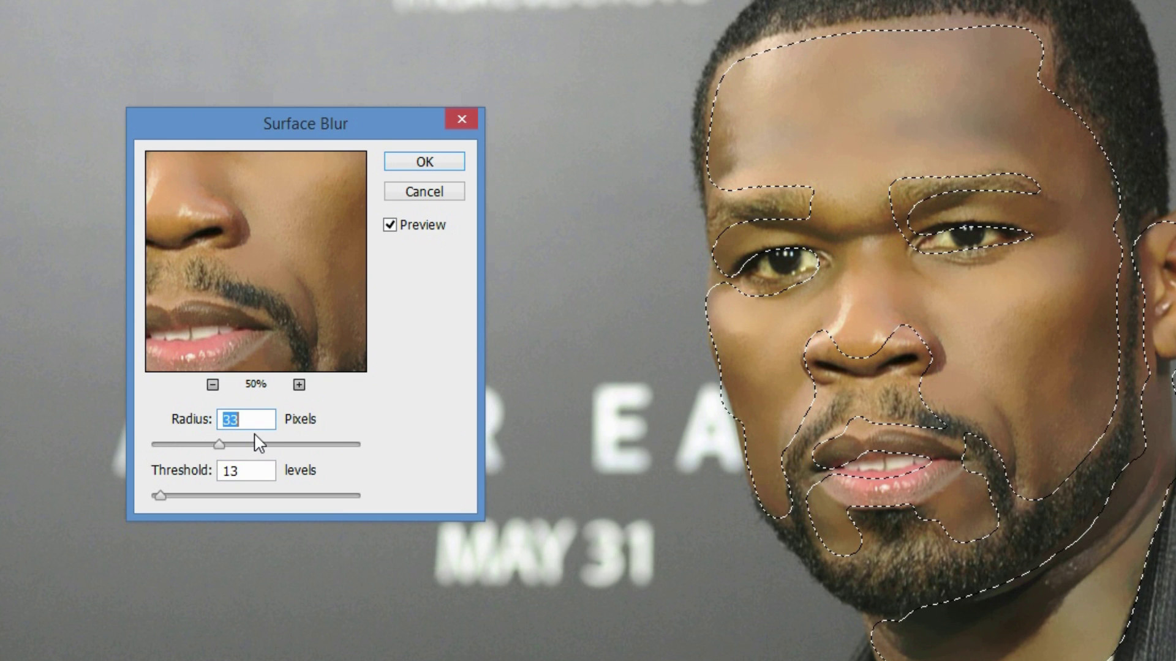
scroll(257, 443, "up", 1)
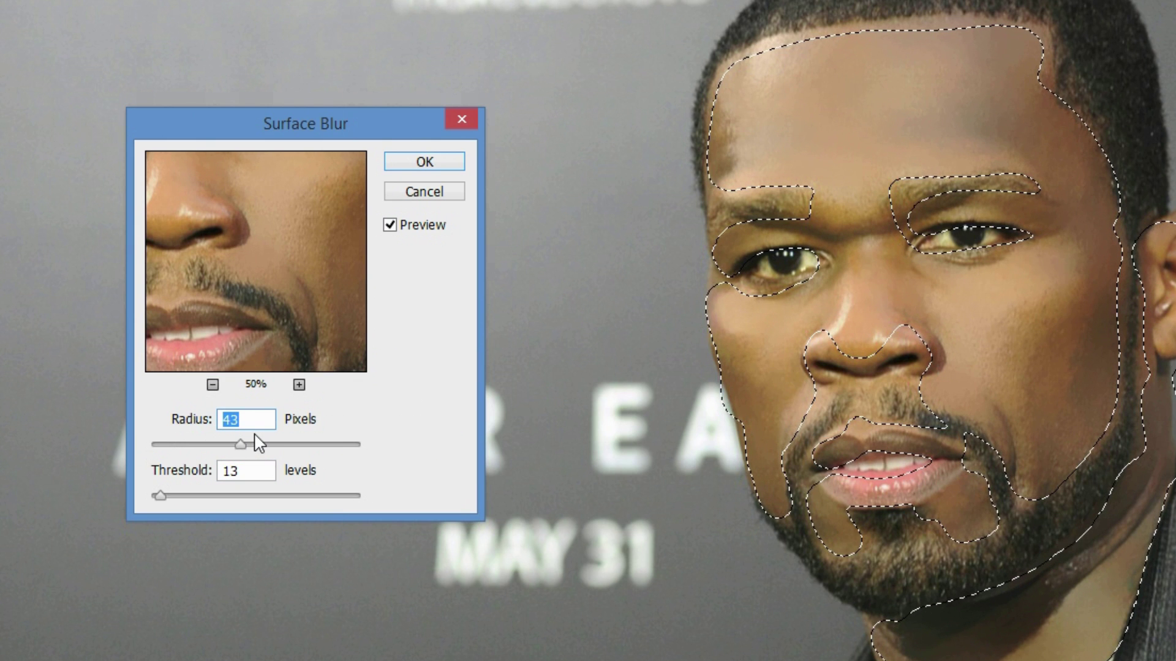
scroll(257, 443, "down", 17)
Test a higher Surface Blur threshold of 42 levels and set it to 15 levels.
left_click_drag(244, 470, 210, 480)
key("Up")
key("Up")
key("Up")
key("Up")
key("Up")
key("Up")
key("Up")
scroll(316, 503, "up", 11)
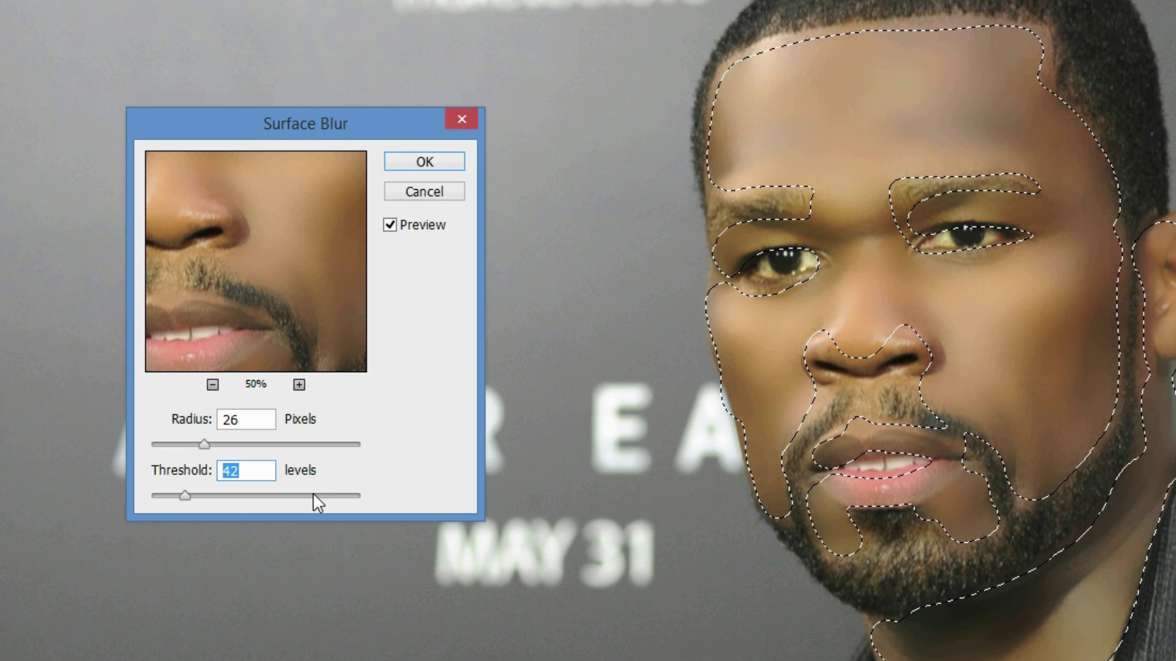
scroll(319, 495, "down", 12)
scroll(318, 492, "down", 7)
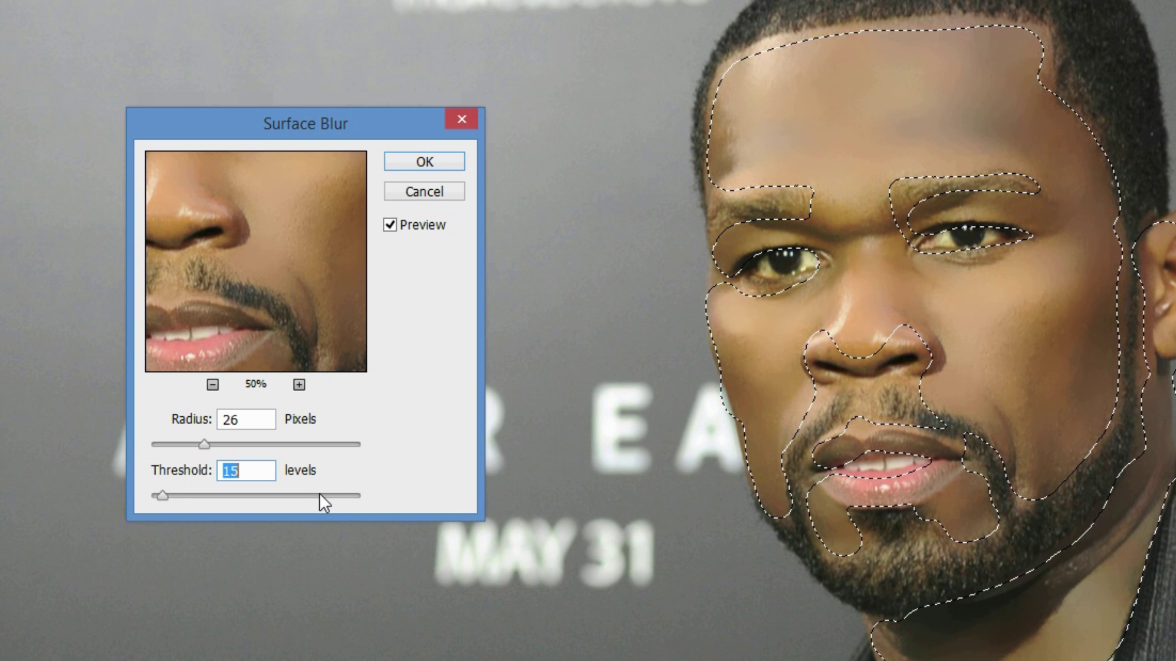
Set the Surface Blur radius to 35 pixels after testing 45, and apply the filter.
left_click_drag(242, 420, 181, 433)
scroll(249, 506, "down", 3)
scroll(250, 506, "up", 9)
scroll(250, 506, "up", 7)
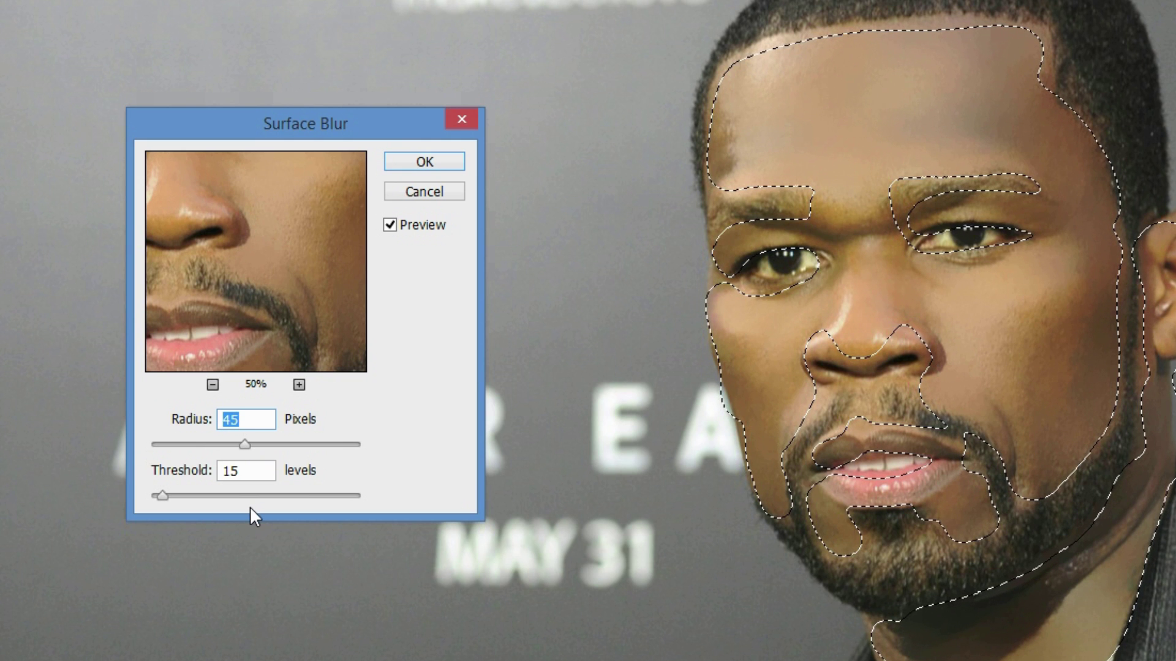
scroll(250, 506, "down", 10)
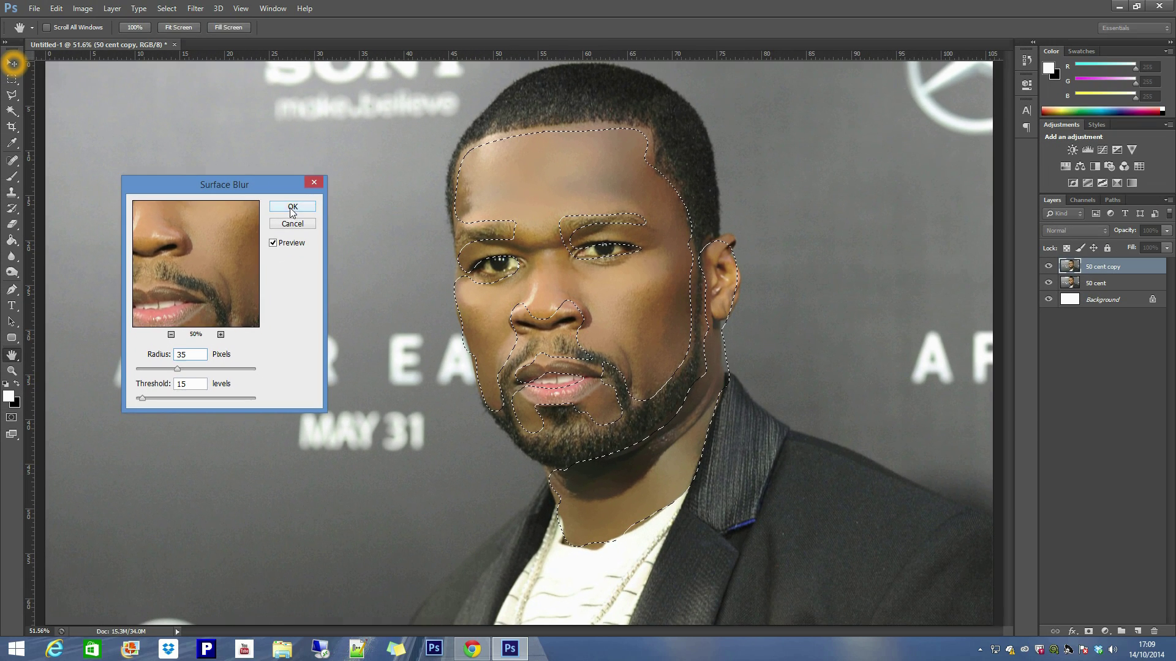
left_click(290, 211)
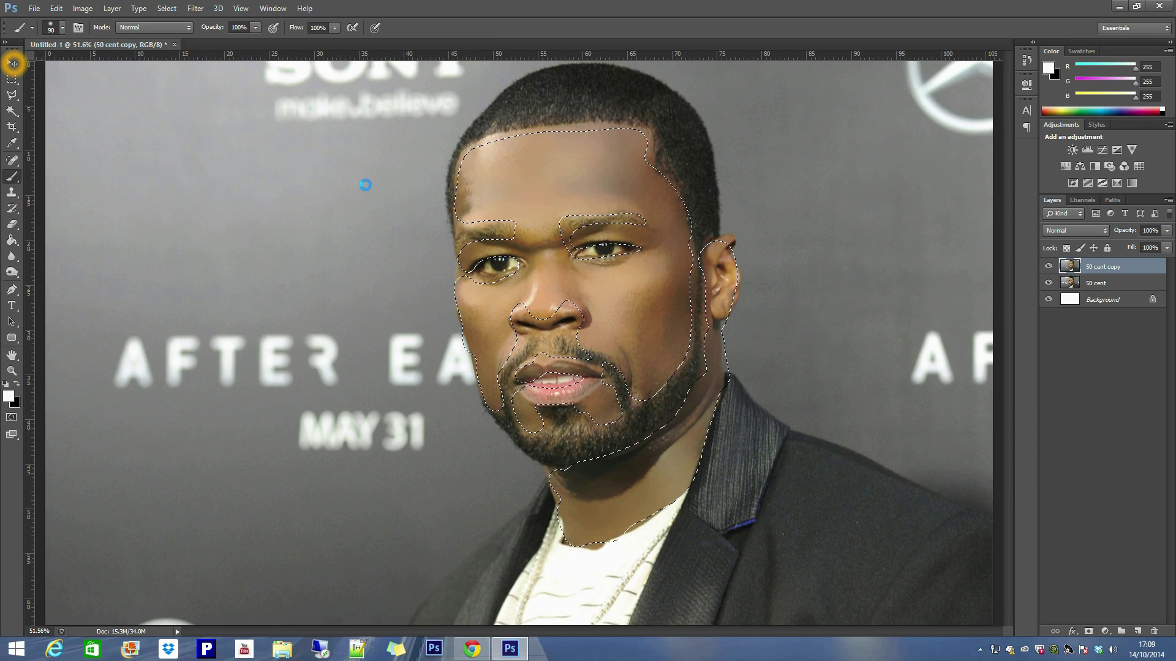
Clear the selection and compare the face with the 50 cent copy layer hidden and shown.
left_click(15, 82)
left_click(336, 158)
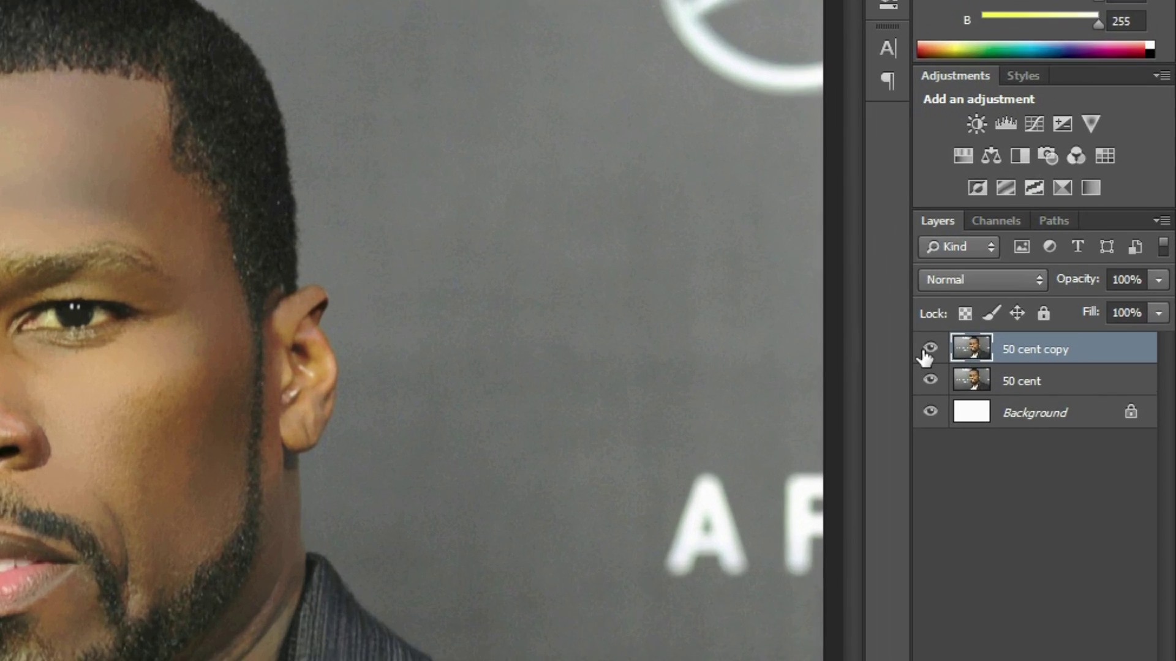
left_click(1048, 267)
left_click(1048, 267)
left_click(854, 399)
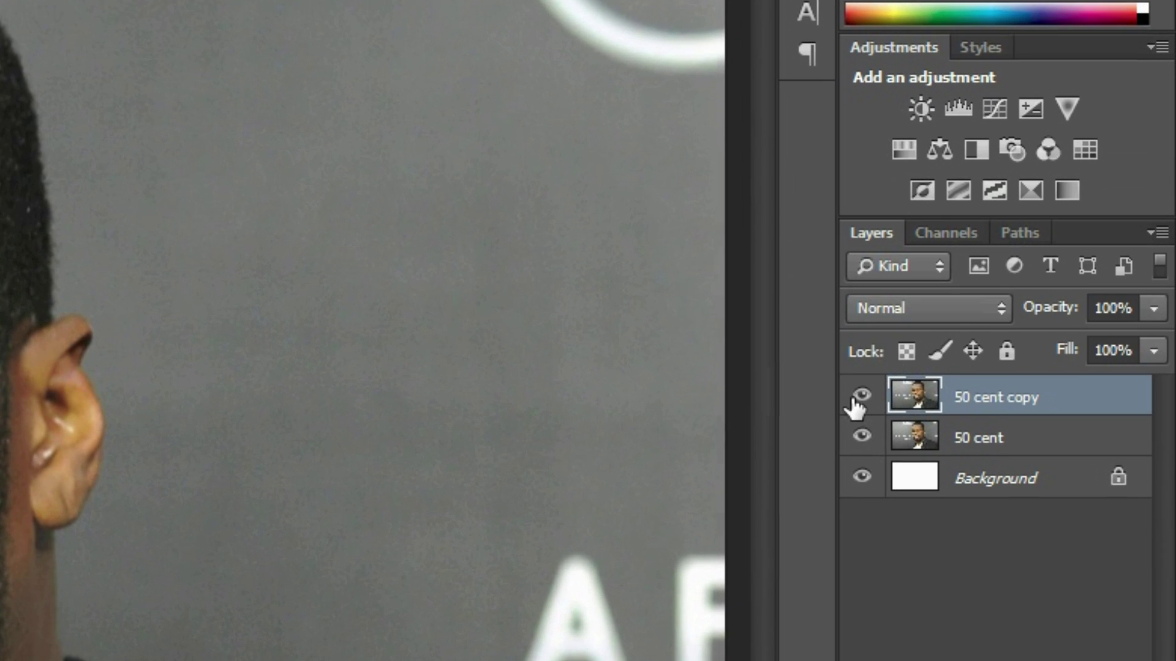
left_click(854, 399)
left_click(854, 399)
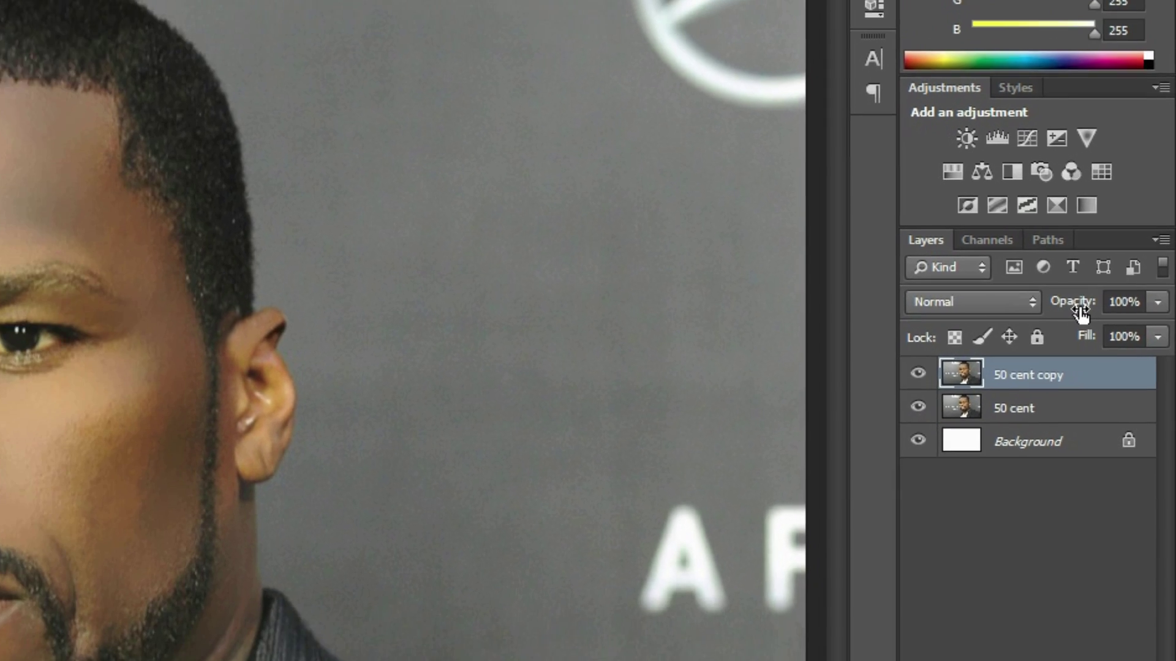
Lower the opacity of the 50 cent copy layer to 66%.
left_click_drag(1061, 322, 1027, 322)
left_click_drag(801, 302, 1116, 293)
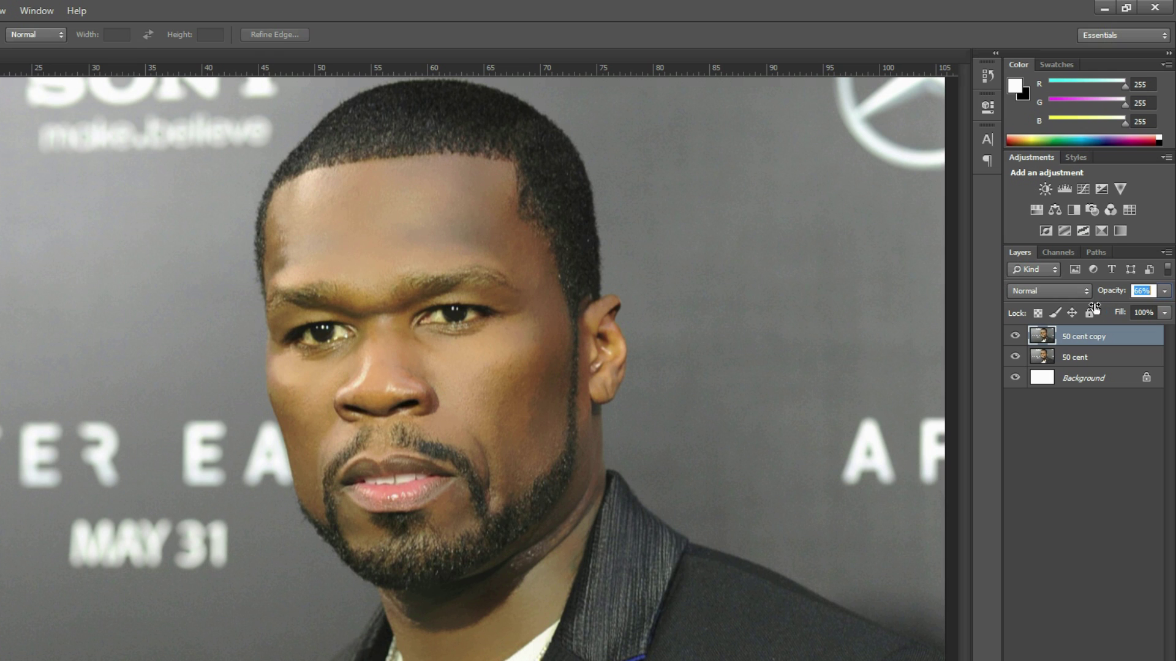
Examine the softened skin on the face and neck at several magnifications.
scroll(841, 388, "down", 4)
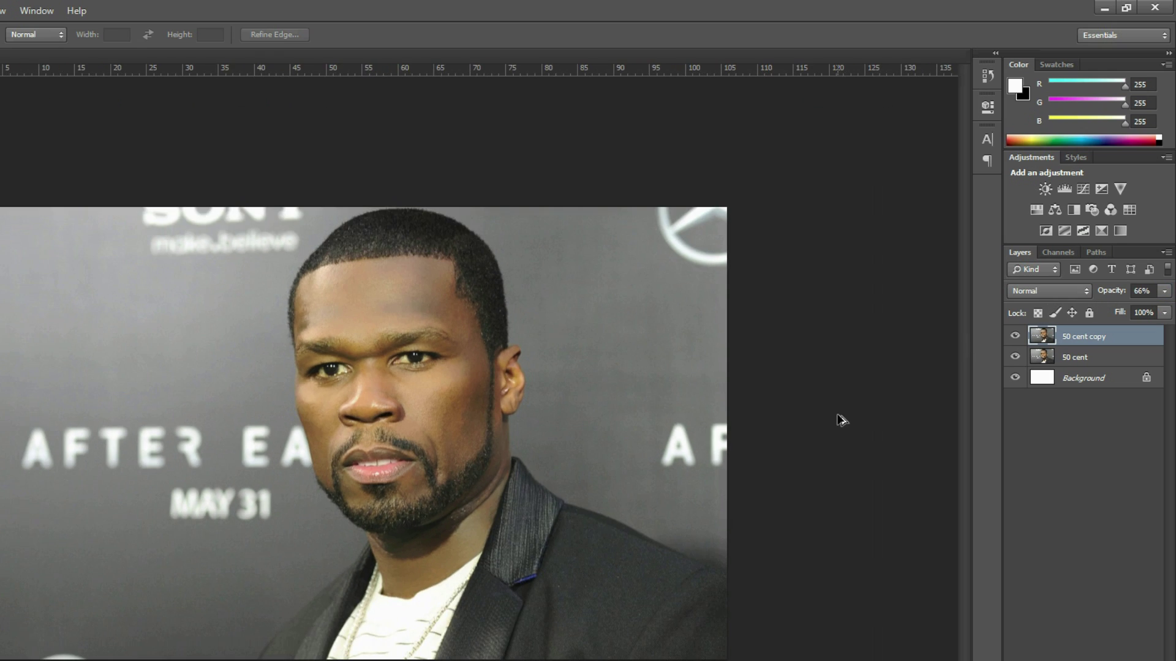
scroll(846, 417, "up", 6)
scroll(712, 368, "down", 2)
scroll(725, 371, "up", 4)
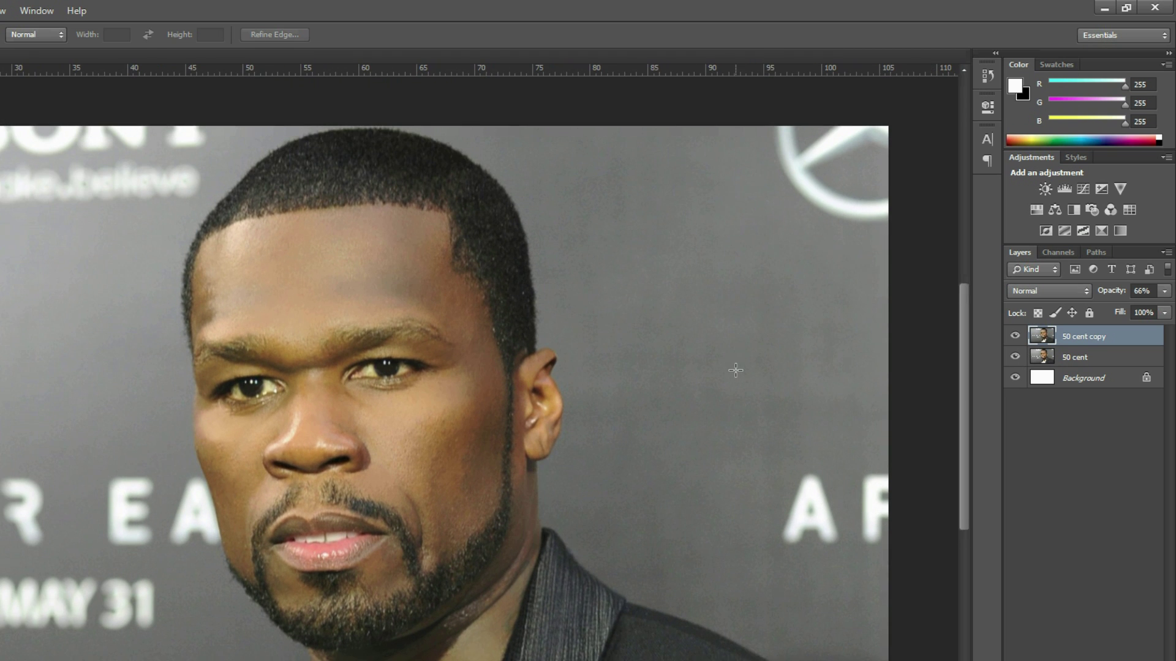
scroll(757, 393, "down", 2)
scroll(765, 396, "down", 1)
scroll(766, 395, "right", 3)
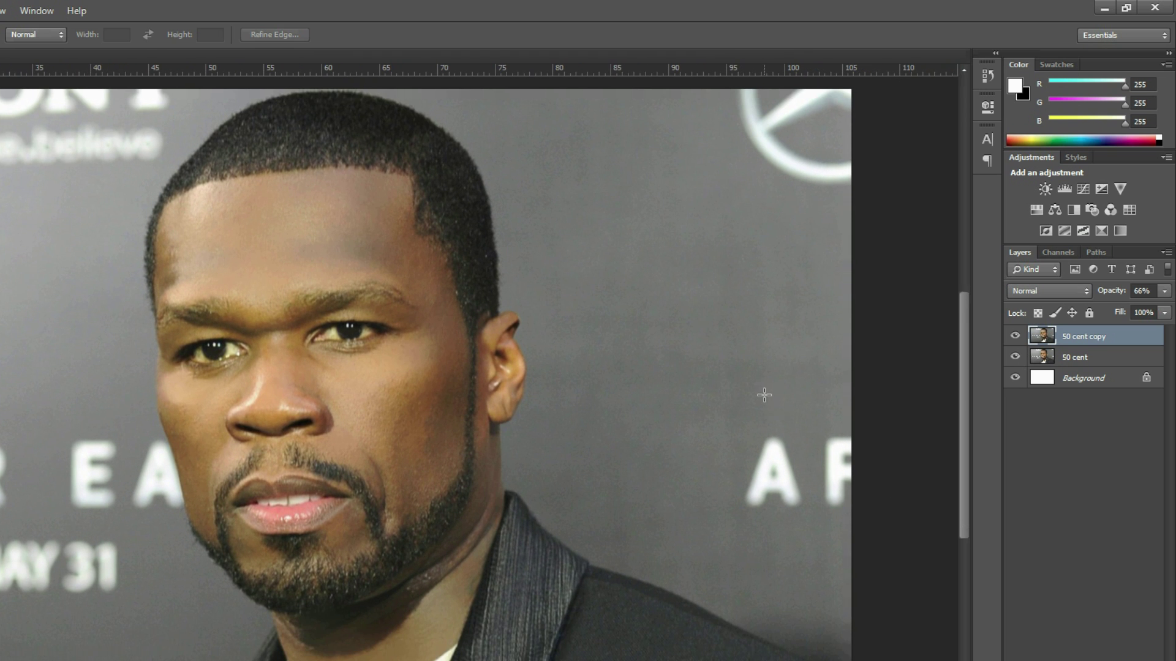
scroll(765, 393, "up", 3)
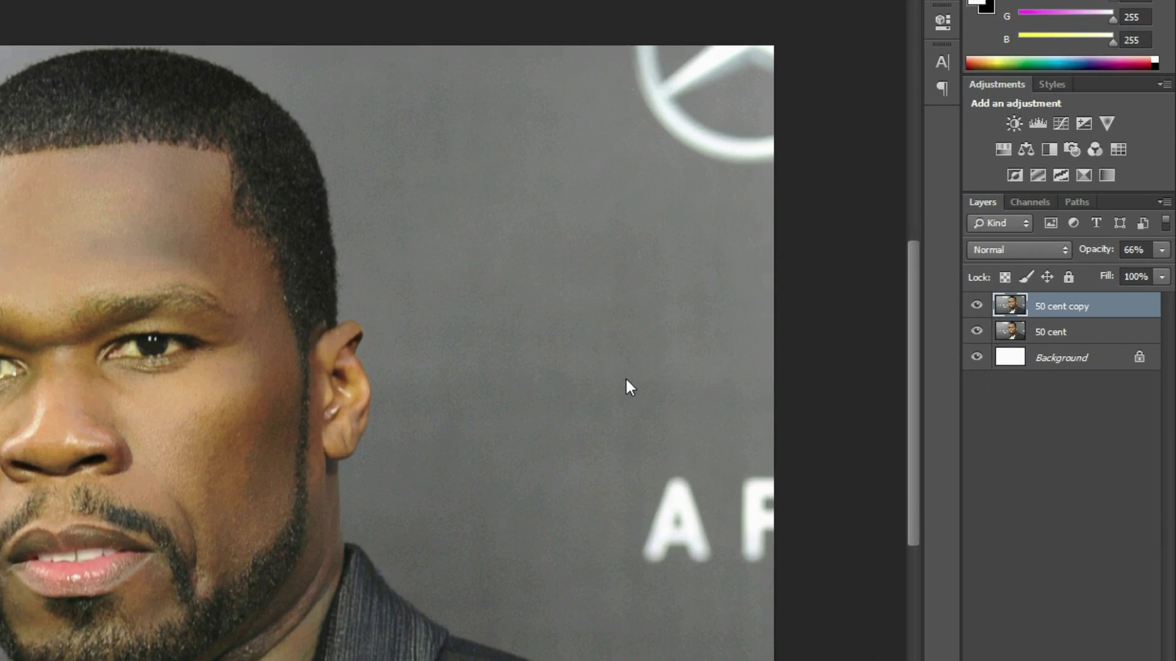
Merge the 50 cent copy and 50 cent layers into one and duplicate the merged layer.
key("ctrl+shift+x")
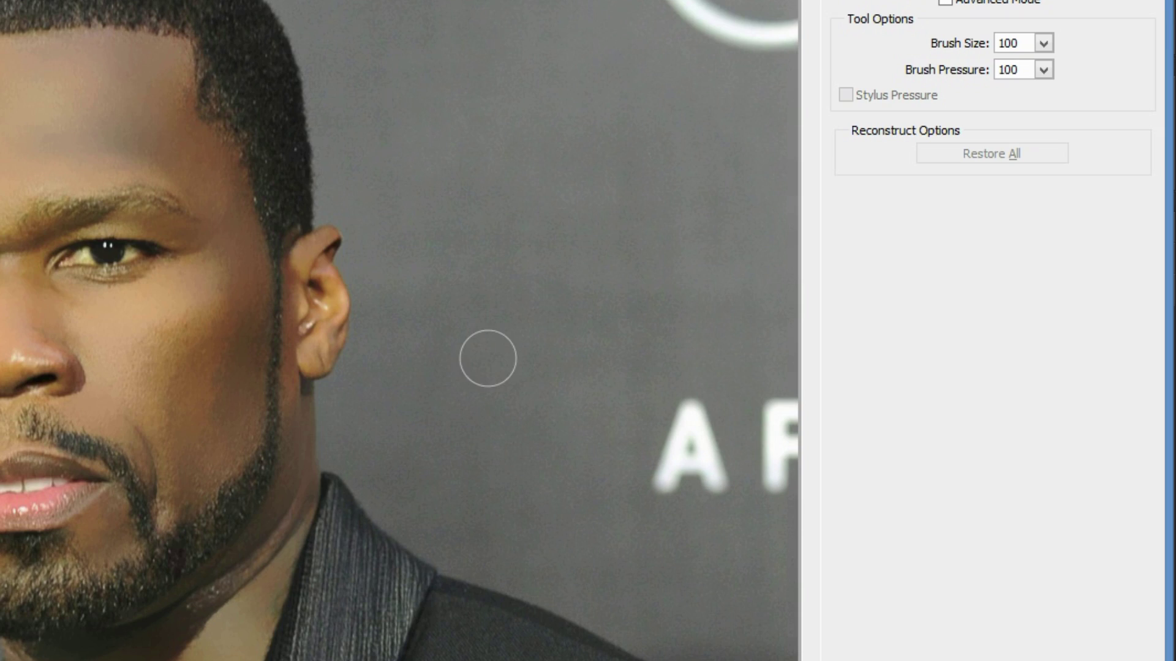
left_click(980, 2)
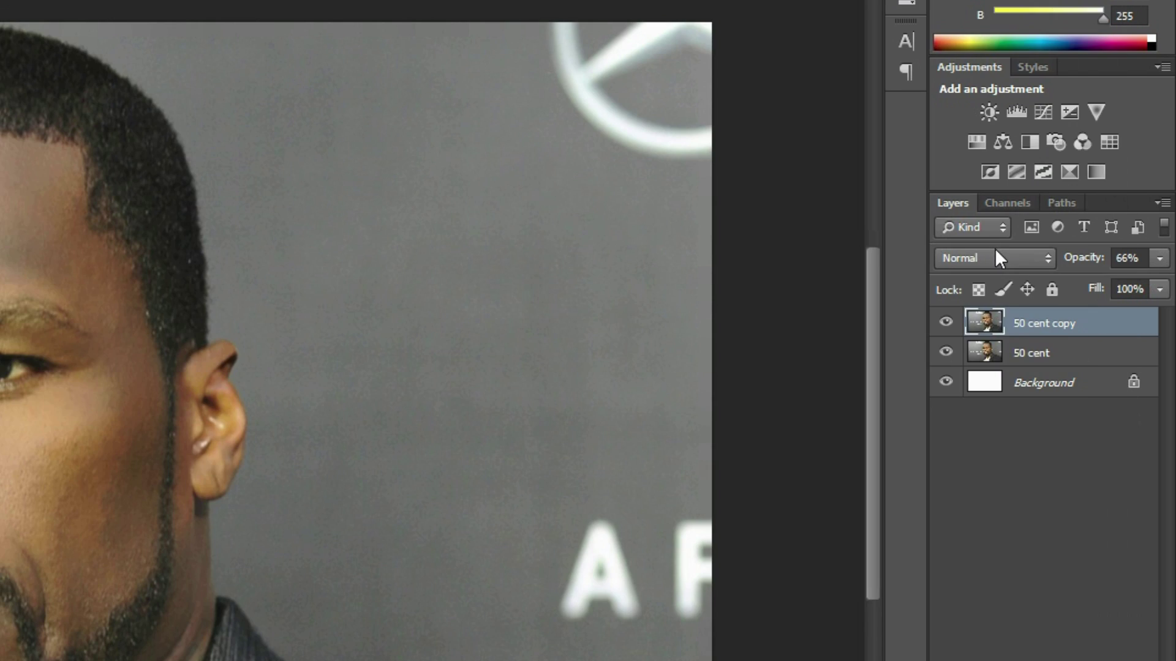
left_click(1047, 361, "shift")
right_click(1047, 361)
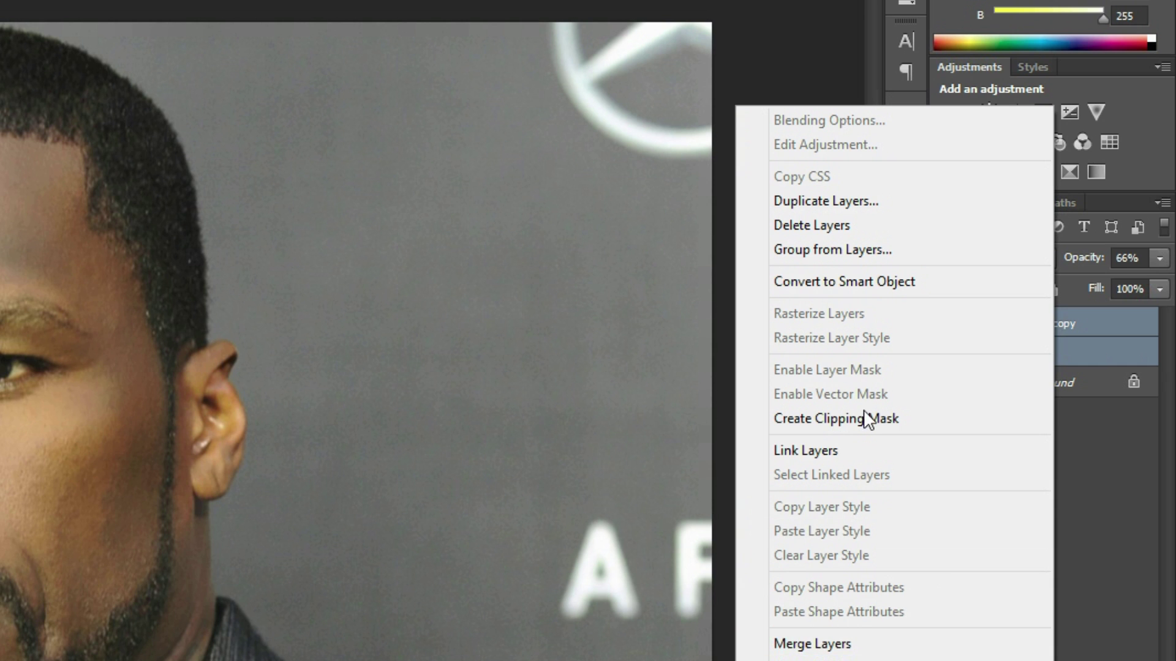
left_click(867, 649)
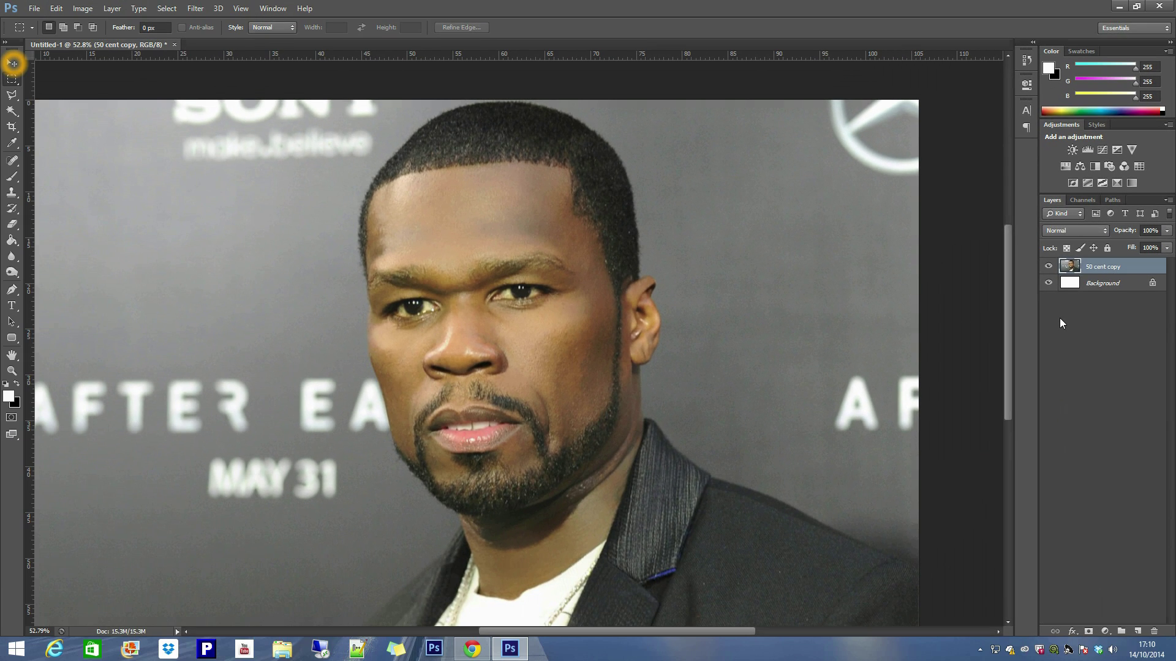
key("ctrl+j")
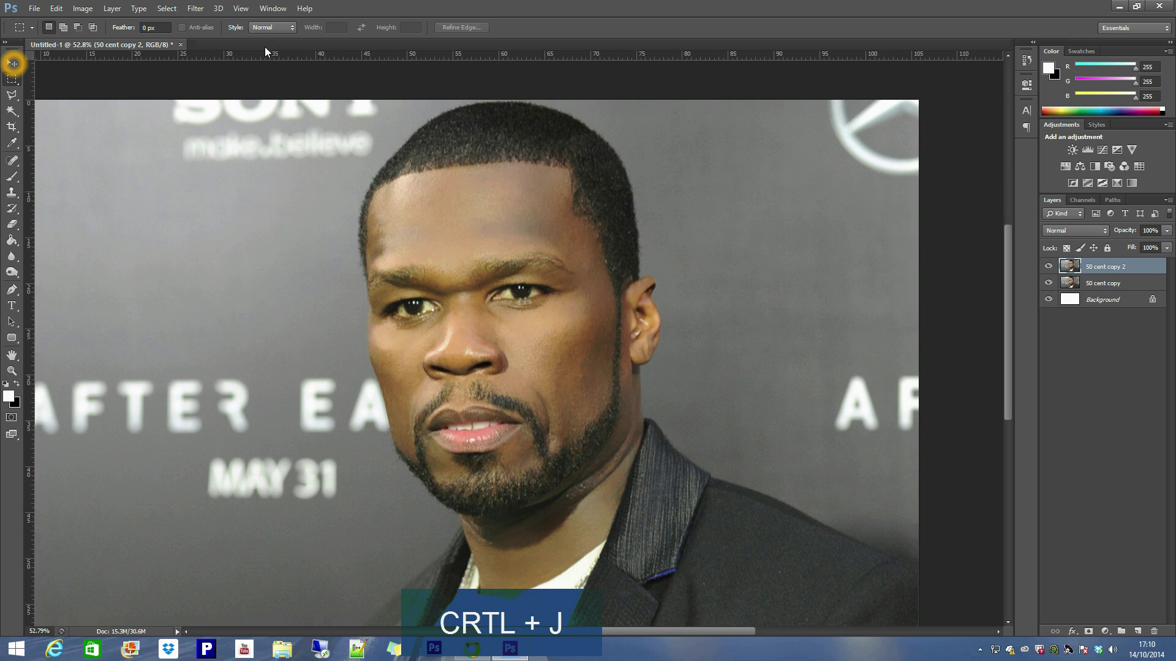
Open Liquify on the 50 cent copy 2 layer and nudge the upper-left edge of the hair with a size 175 brush.
key("ctrl+shift+x")
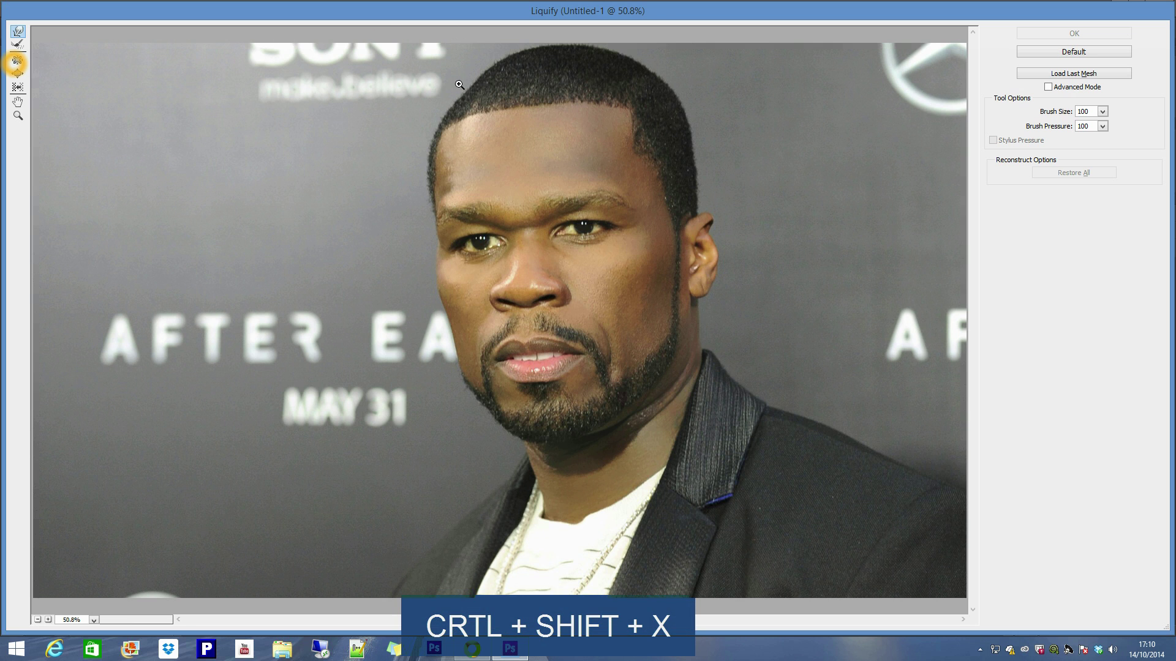
left_click(454, 103, "ctrl")
left_click(545, 79, "ctrl")
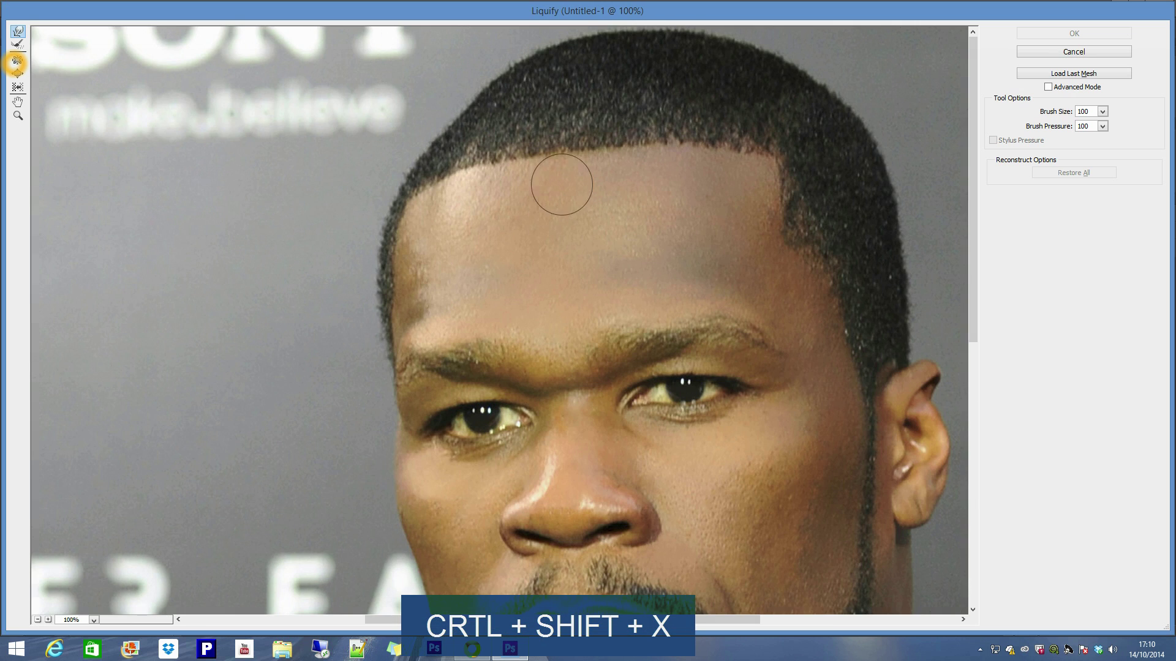
key("bracketright")
key("bracketright")
key("bracketright")
key("bracketright")
key("bracketright")
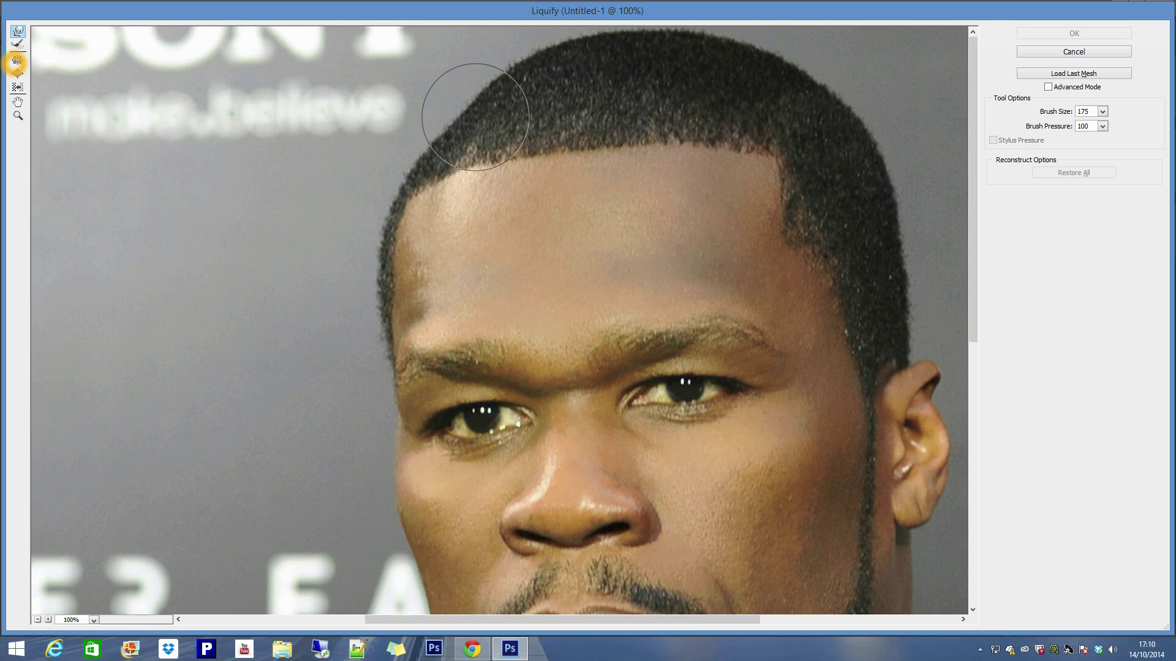
left_click_drag(475, 117, 470, 115)
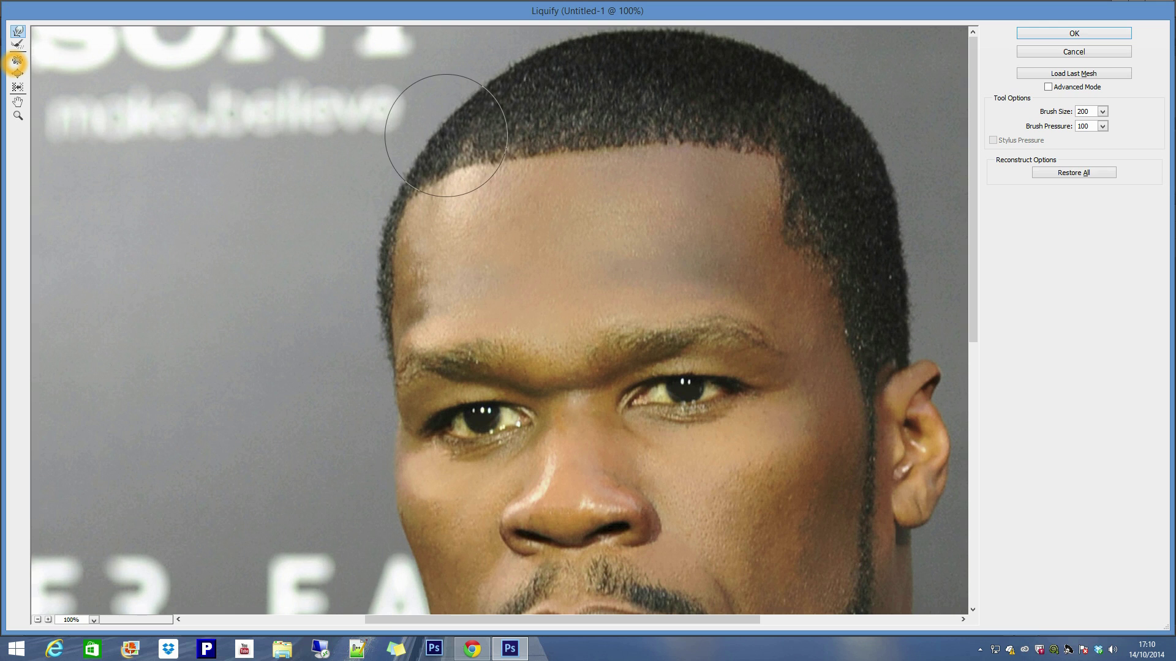
Refine the left end of the forehead hairline in Liquify, reducing the brush size from 200 to 125.
left_click_drag(496, 168, 496, 173)
key("bracketleft")
key("bracketleft")
key("bracketleft")
left_click_drag(472, 171, 475, 174)
Examine the head, beard and collar in the Liquify preview for further areas to reshape.
scroll(782, 285, "down", 3)
scroll(782, 318, "up", 3)
scroll(795, 290, "down", 3)
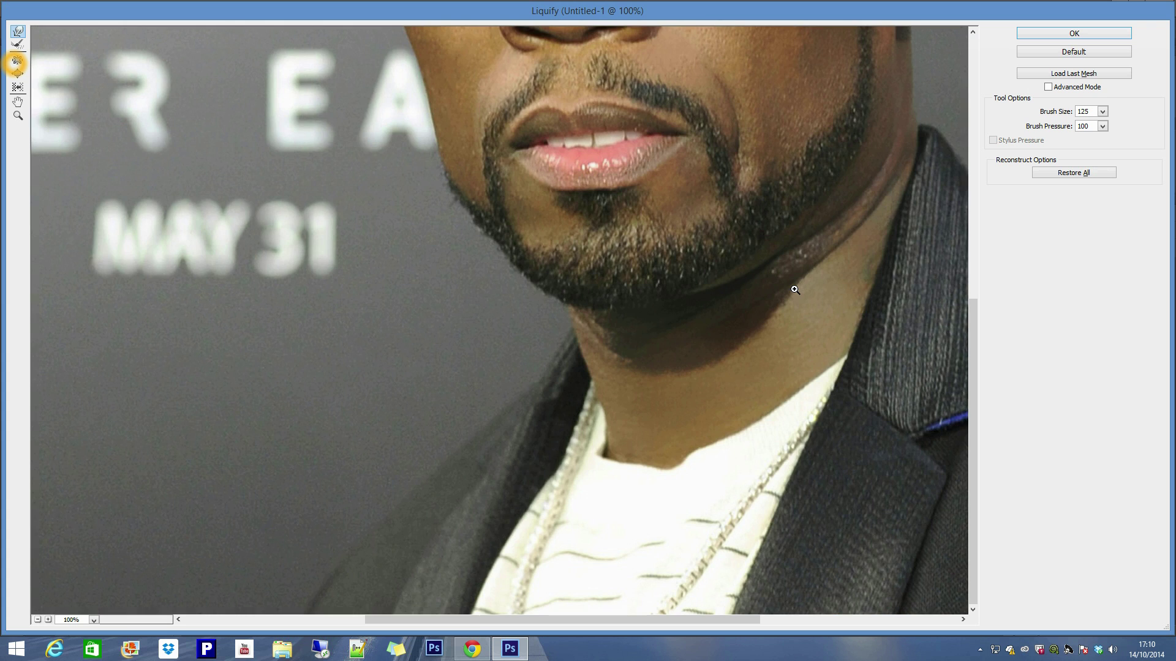
scroll(798, 284, "up", 10)
left_click(798, 284, "alt")
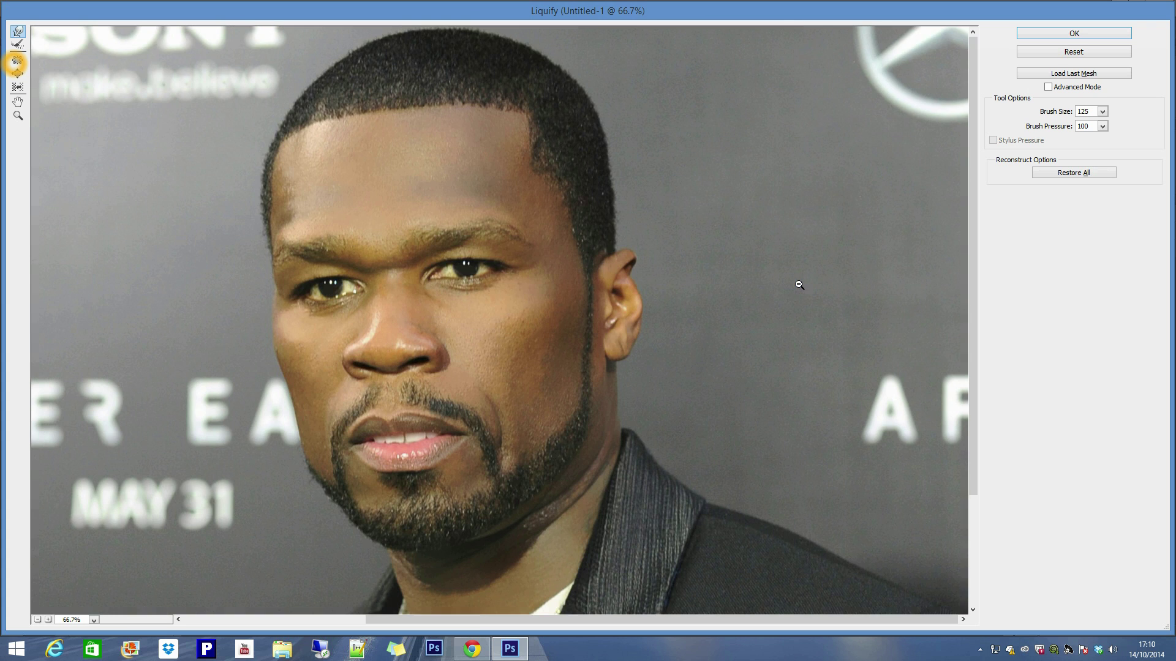
scroll(569, 324, "down", 5)
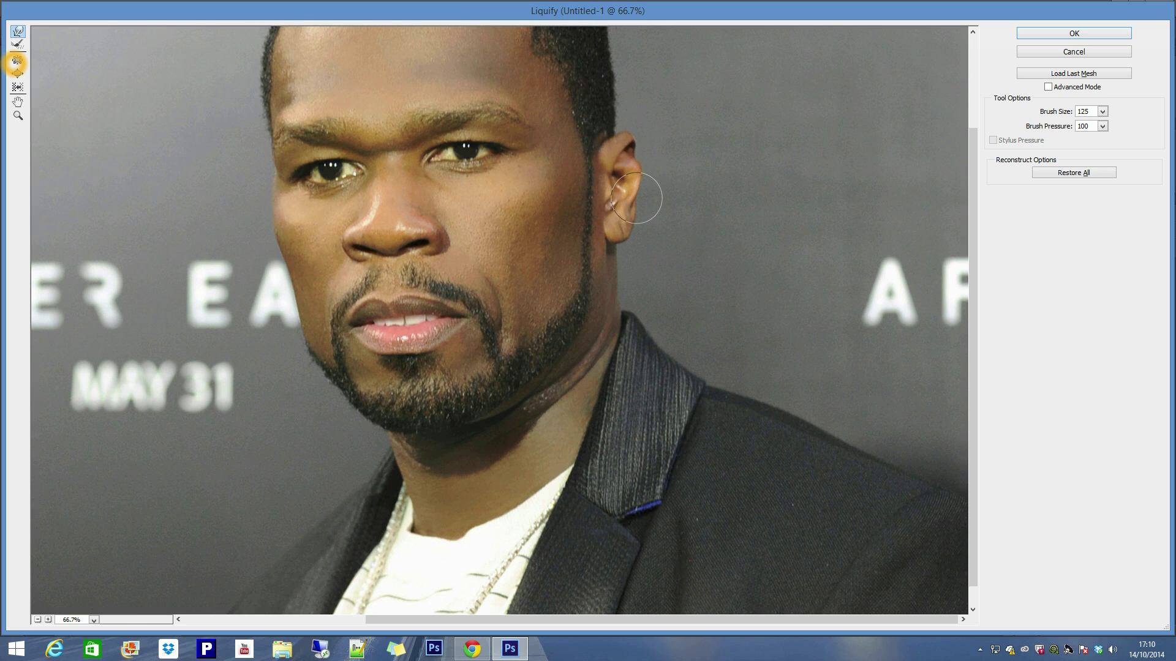
scroll(613, 197, "up", 3)
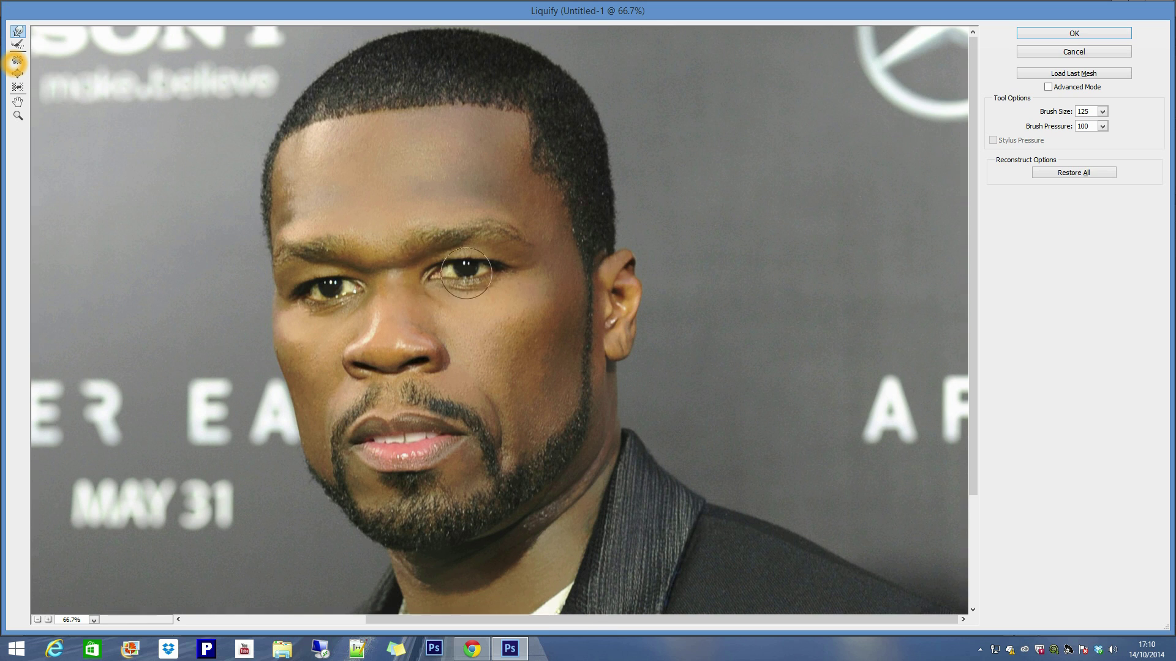
Even out the lower edge of the upper front teeth with a size 30 Liquify brush.
left_click(396, 447, "ctrl")
left_click(488, 337, "ctrl")
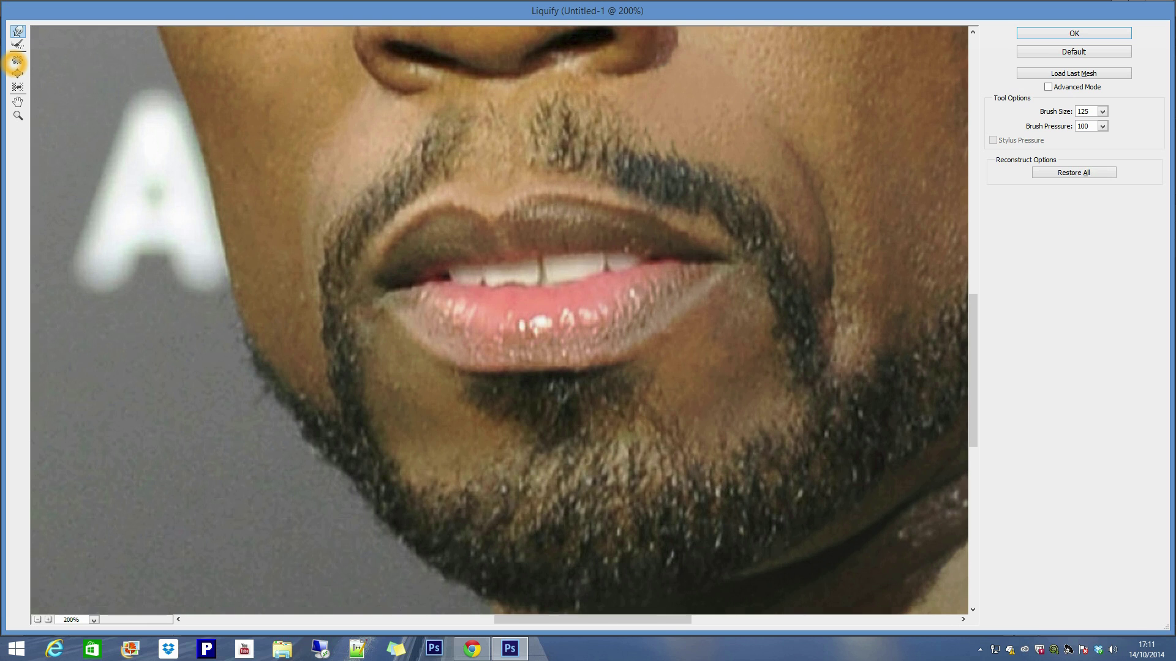
key("bracketleft")
key("bracketleft")
key("bracketleft")
key("bracketleft")
key("bracketleft")
key("bracketleft")
key("bracketleft")
key("bracketleft")
key("bracketleft")
key("bracketleft")
left_click_drag(511, 284, 511, 287)
Check the mouth and face, enlarge the Liquify brush to 400, and apply the reshaping.
scroll(684, 335, "down", 5)
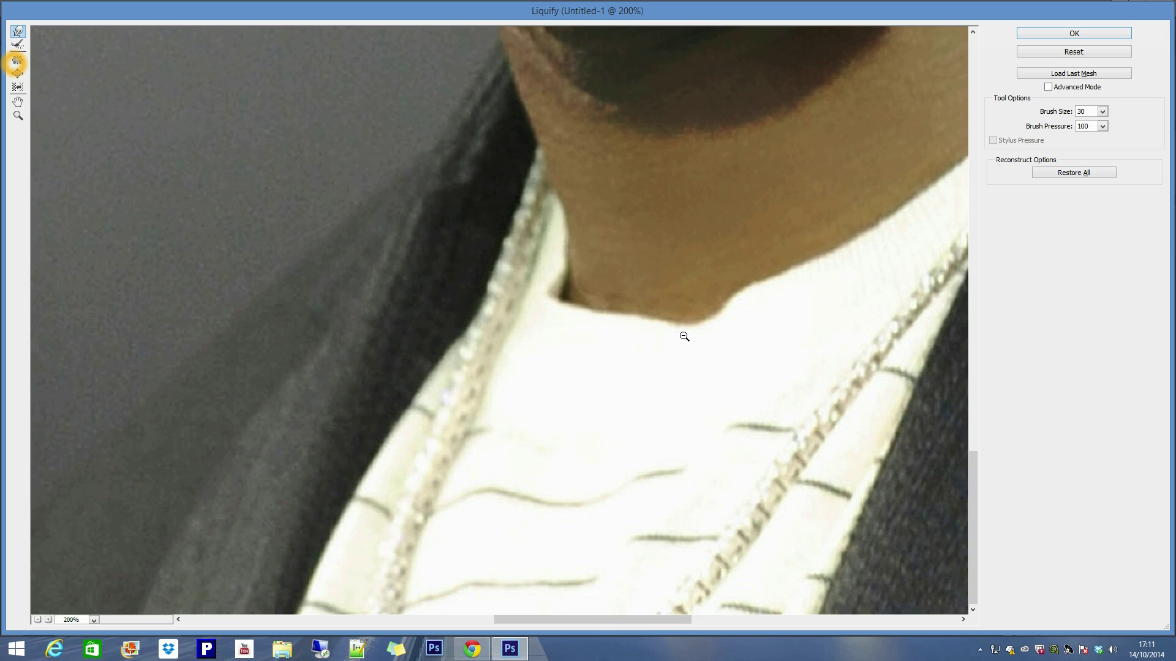
scroll(685, 300, "up", 10)
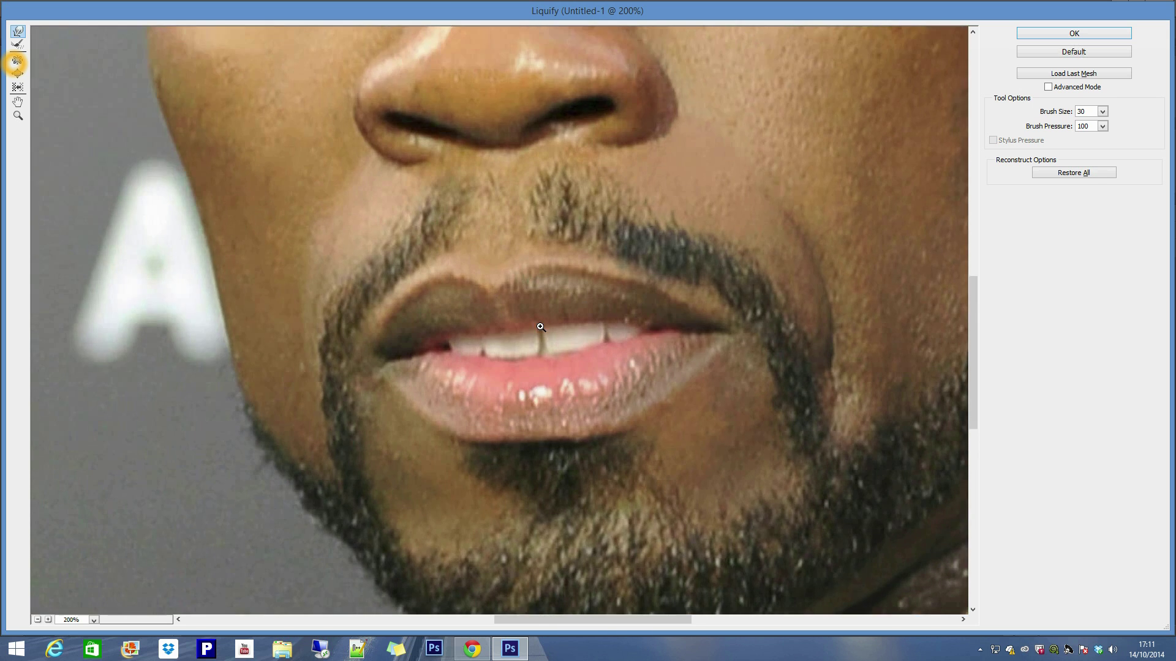
left_click(556, 327, "ctrl")
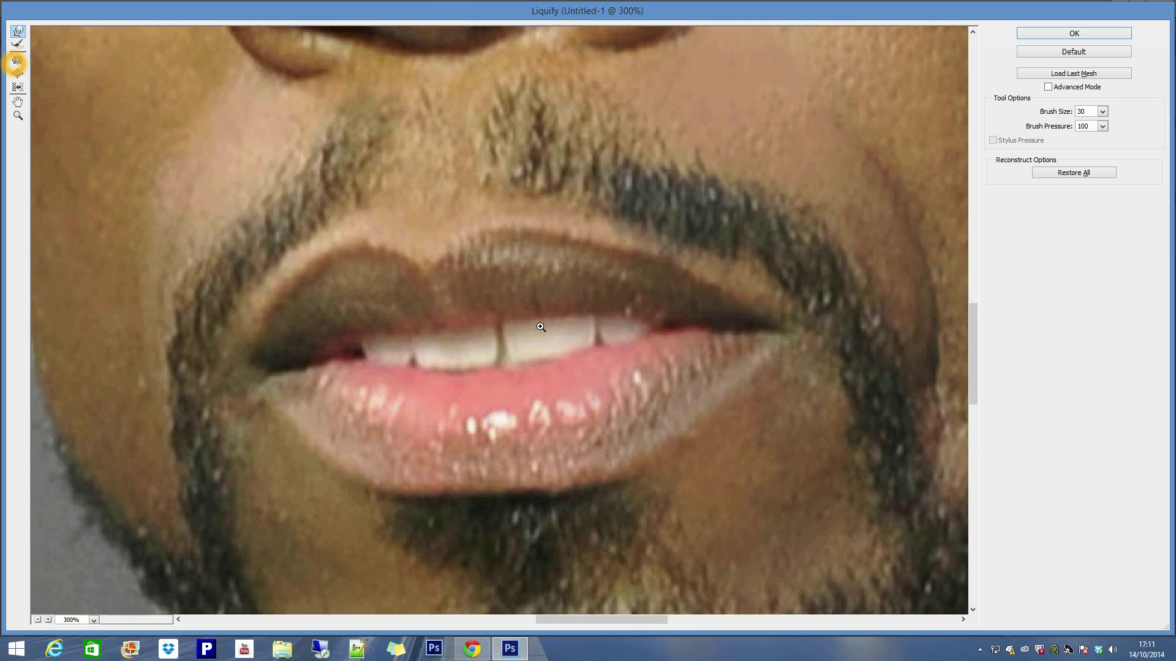
scroll(557, 328, "down", 4)
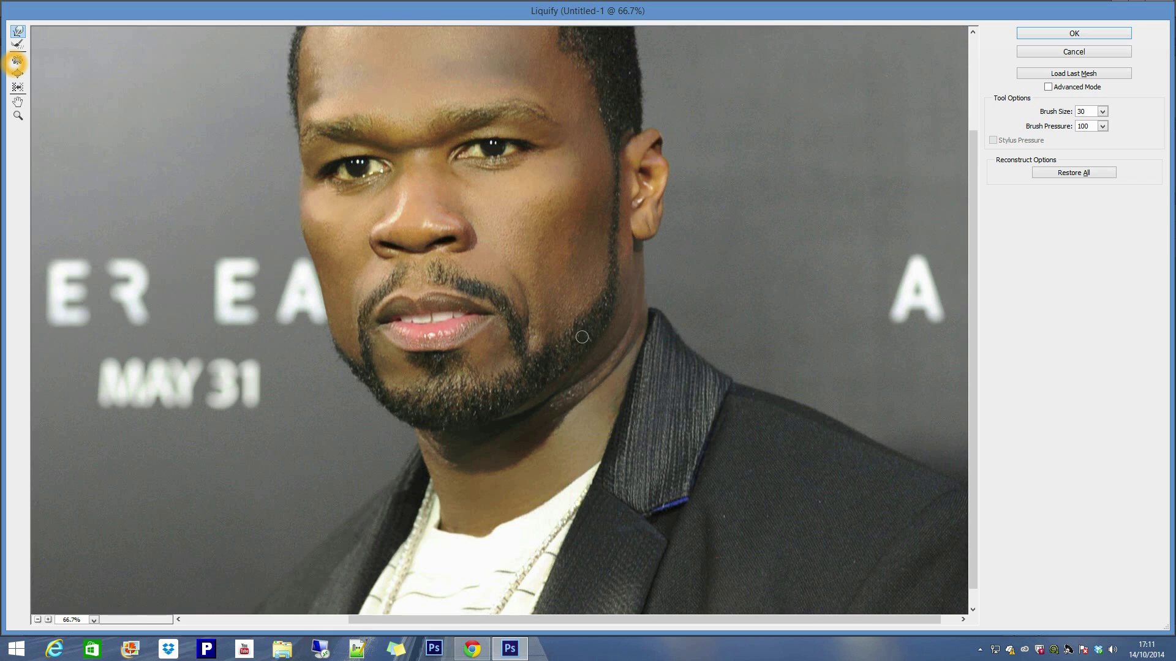
scroll(643, 379, "up", 2)
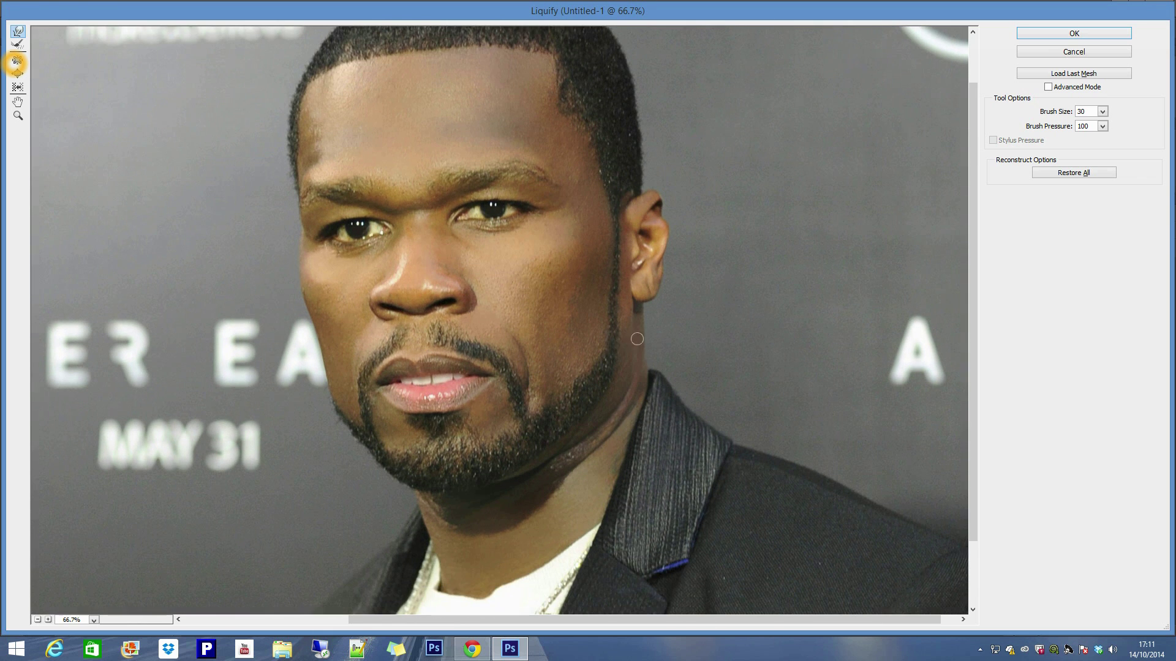
key("bracketright")
key("bracketright")
key("bracketright")
key("bracketright")
key("bracketright")
key("bracketright")
key("bracketright")
key("bracketright")
key("bracketright")
key("bracketright")
key("bracketright")
key("bracketright")
key("bracketright")
key("bracketright")
key("bracketright")
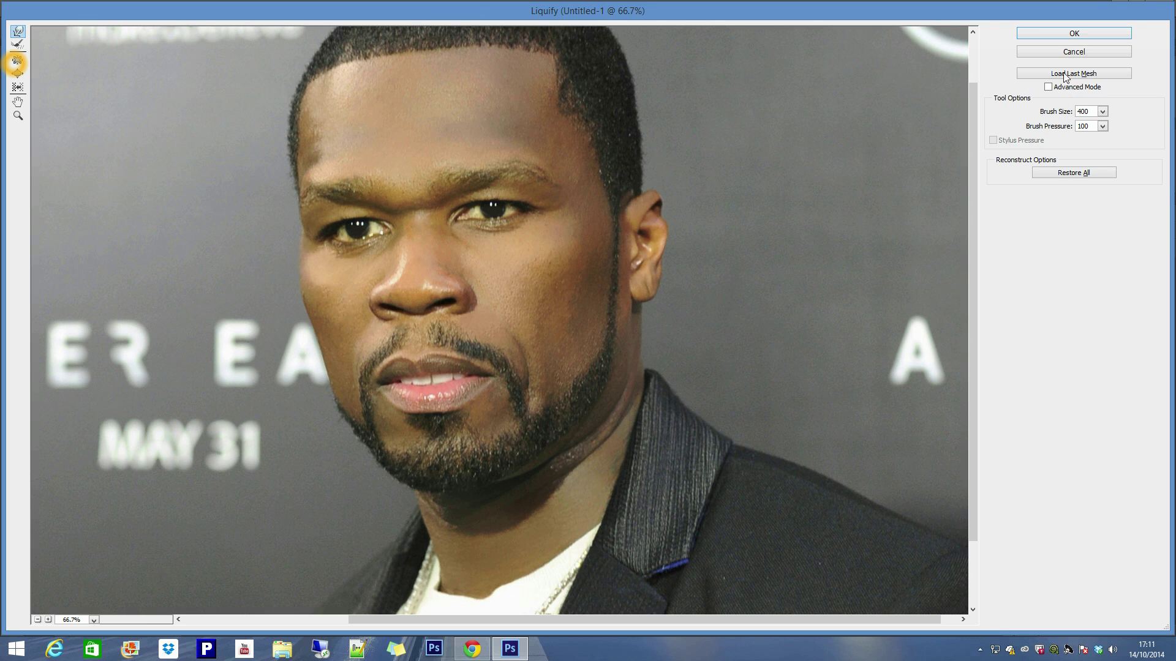
left_click(1063, 36)
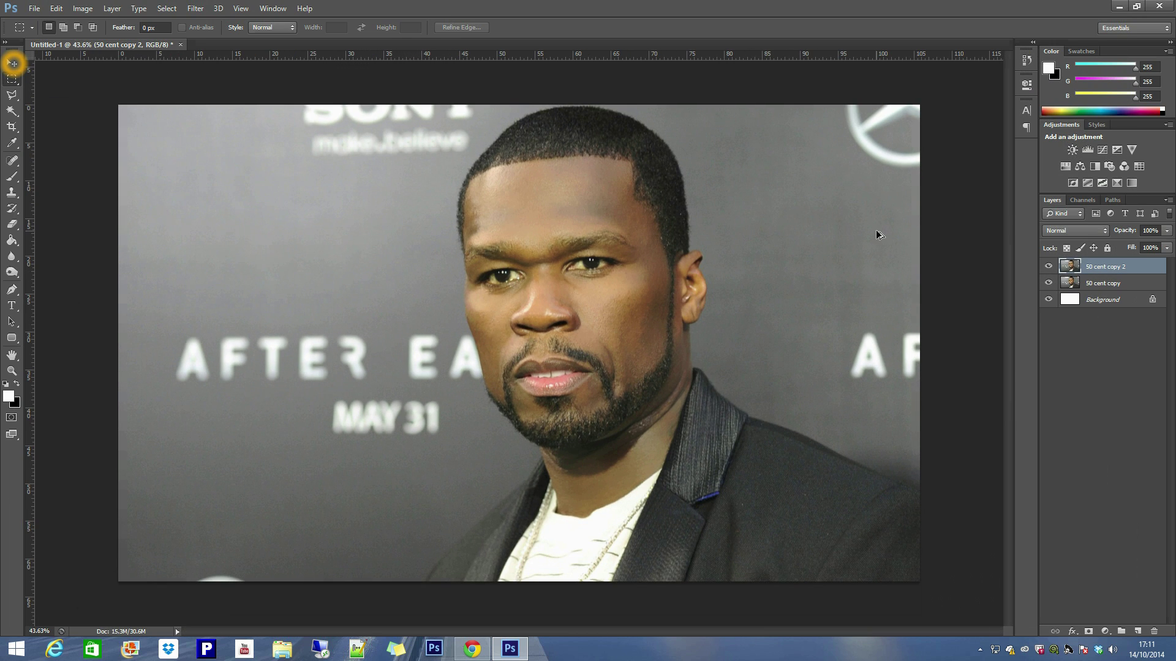
Merge the reshaped layer down and duplicate the result, toggling the last change to compare the portrait.
key("ctrl+e")
key("ctrl+j")
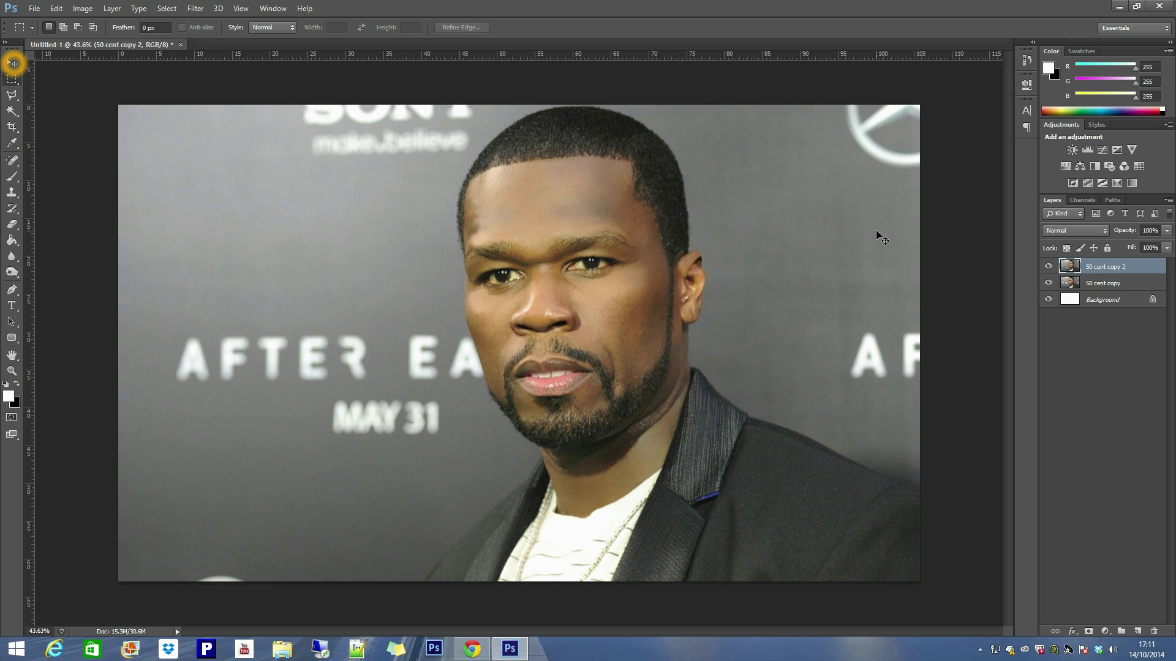
key("ctrl+z")
key("ctrl+z")
key("ctrl+z")
key("ctrl+z")
key("ctrl+z")
key("ctrl+z")
left_click(12, 272)
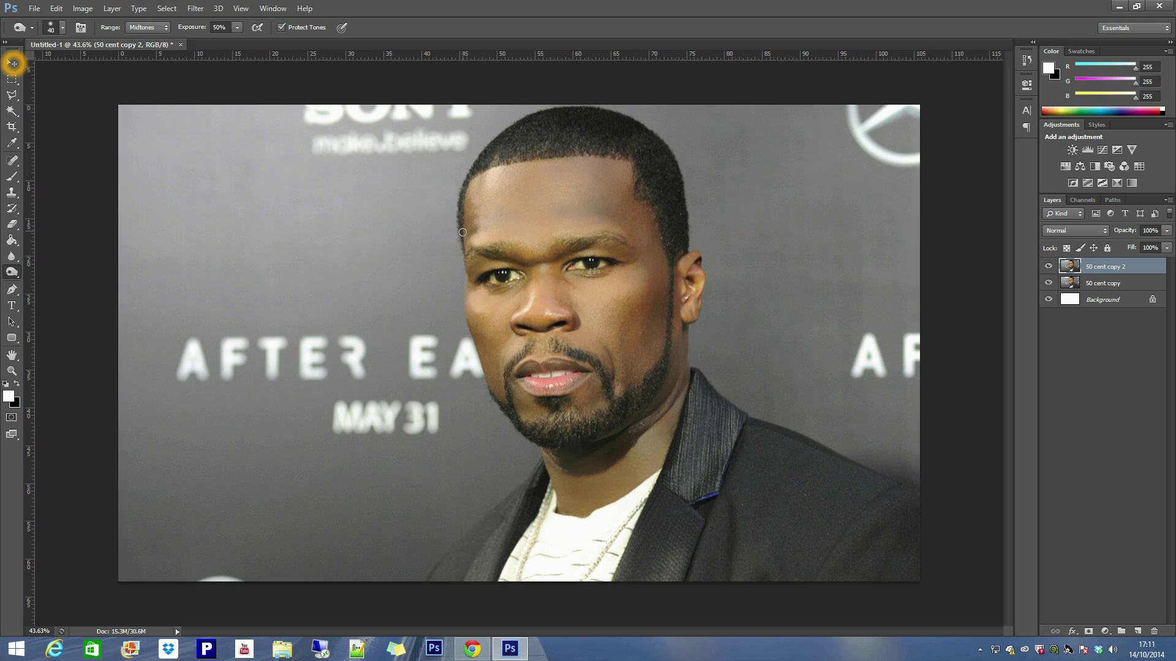
right_click(10, 276)
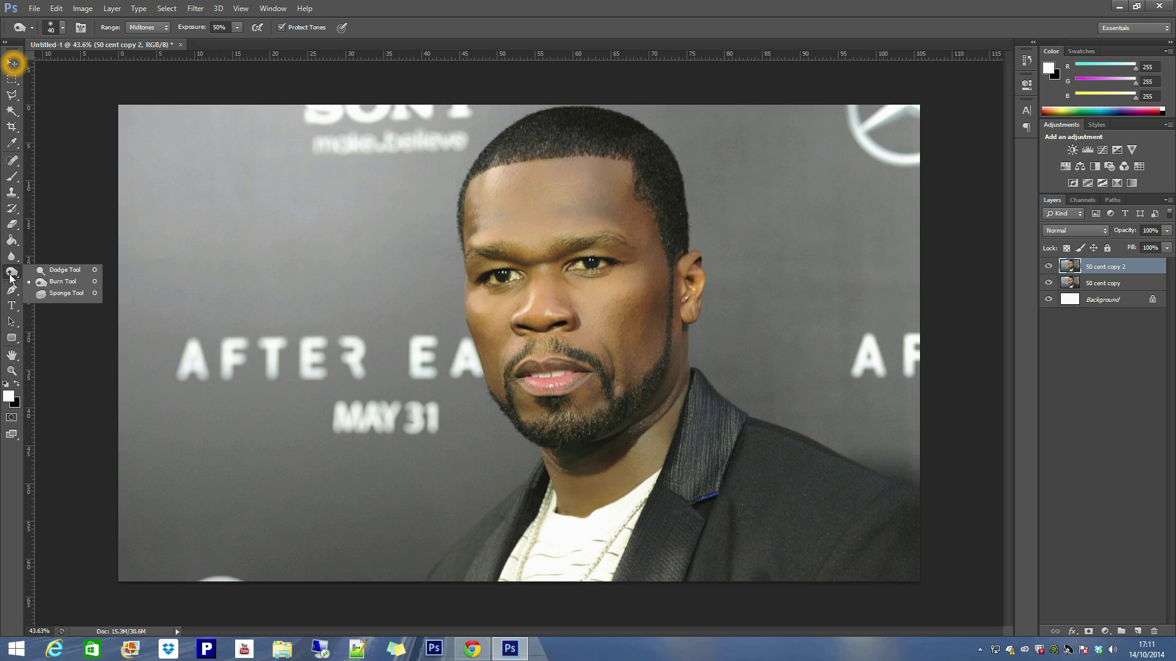
left_click(5, 272)
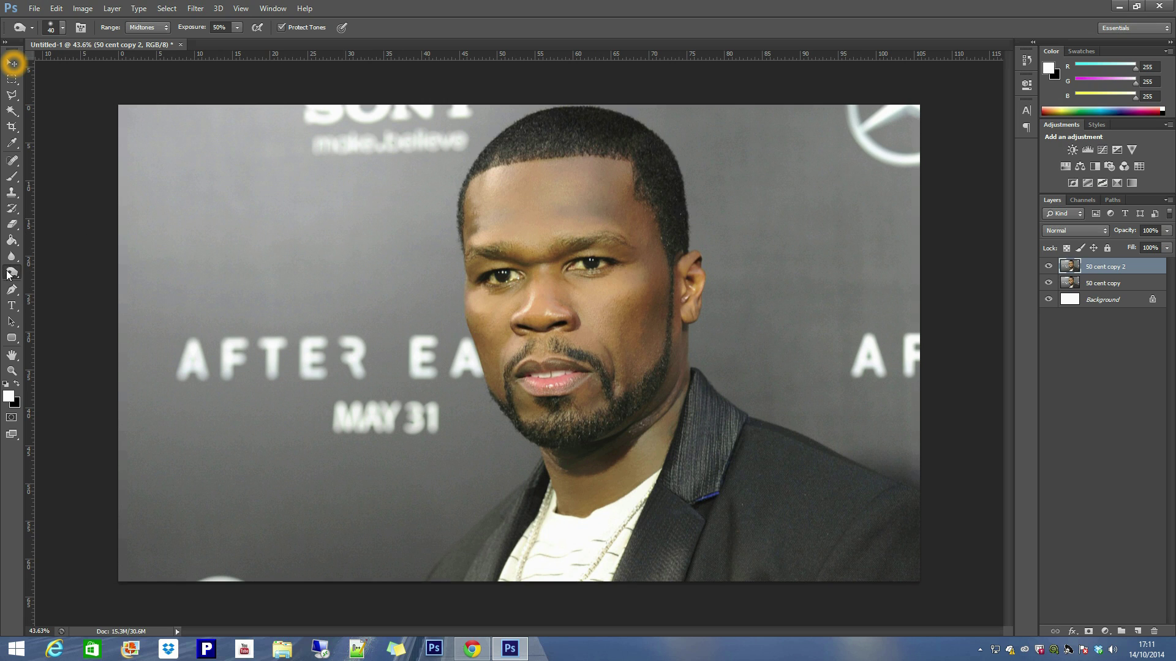
right_click(9, 273)
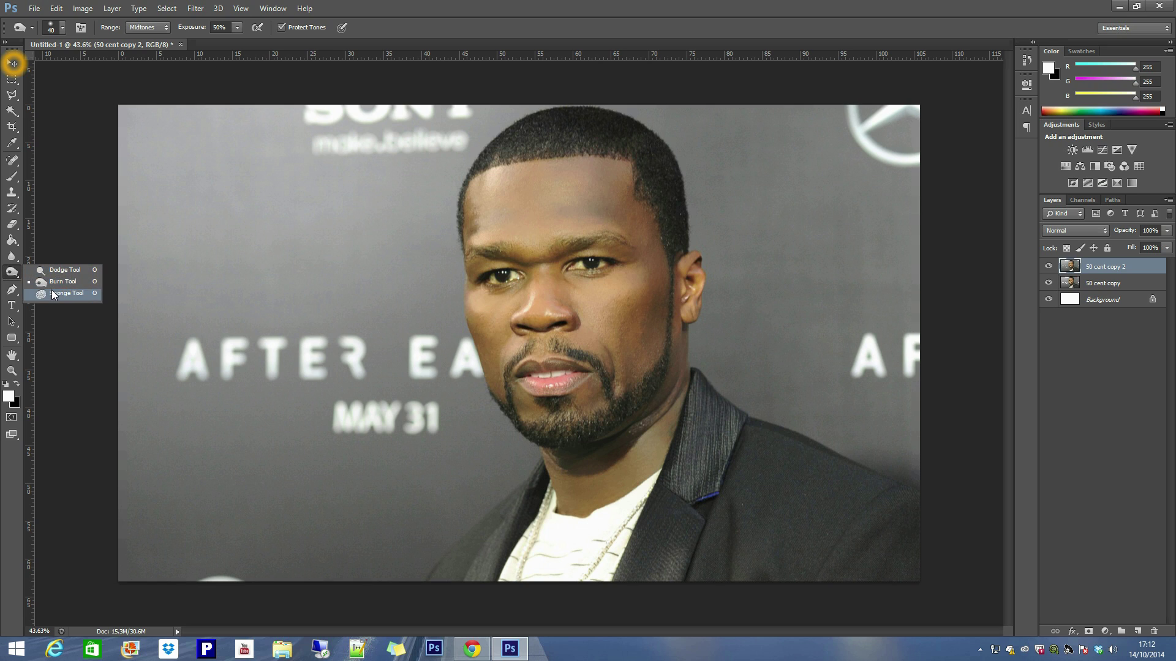
left_click(49, 271)
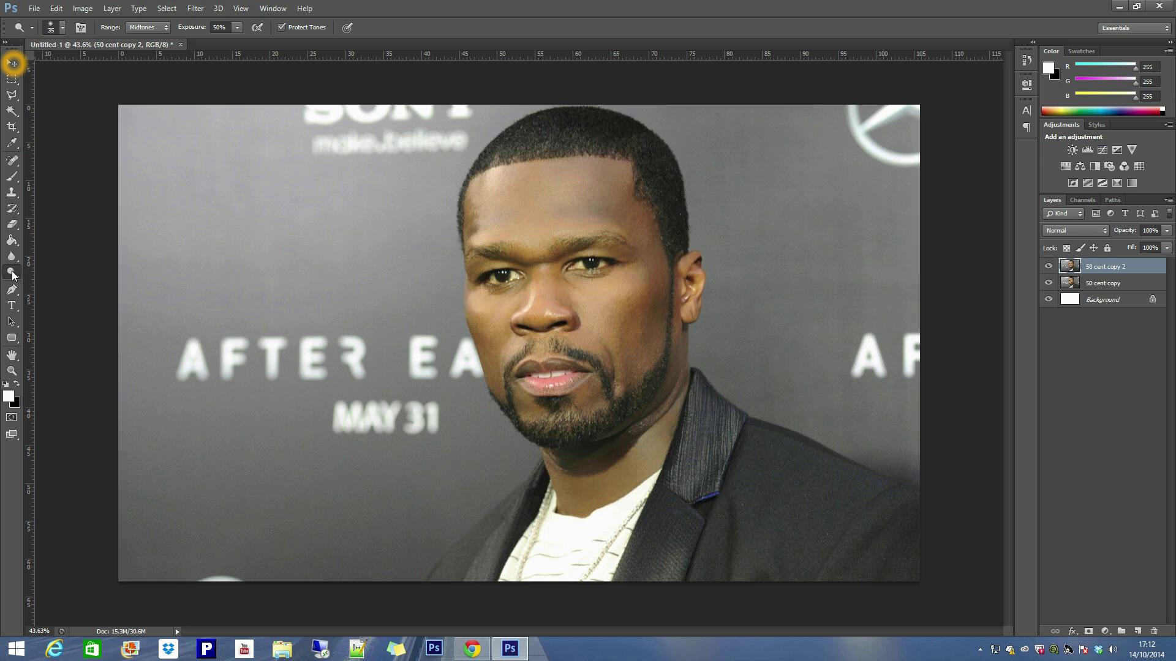
Darken the hair across the top and side of the head with the Burn tool on midtones at 50% exposure, using brush sizes 80 and 150.
right_click(12, 274)
left_click(61, 292)
mouse_move(483, 164)
left_mouse_down()
mouse_move(561, 146)
mouse_move(521, 141)
mouse_move(529, 149)
left_mouse_up()
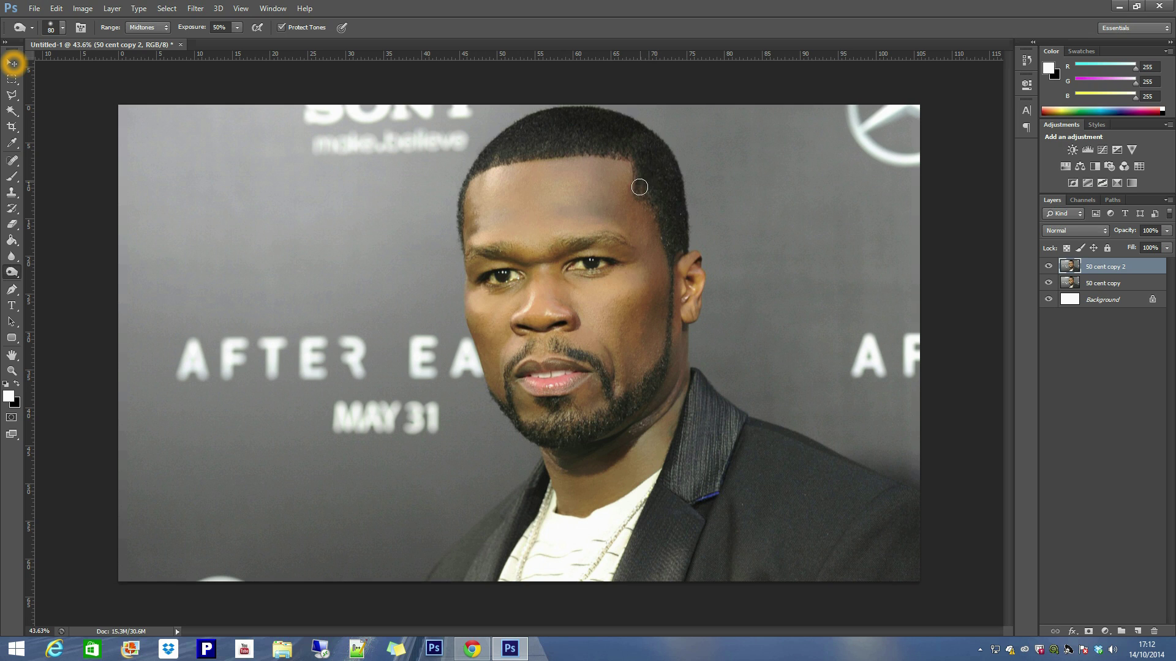
mouse_move(670, 241)
left_mouse_down()
mouse_move(641, 195)
mouse_move(682, 248)
mouse_move(670, 172)
left_mouse_up()
key("bracketright")
key("bracketright")
key("bracketright")
key("bracketright")
mouse_move(661, 161)
left_mouse_down()
mouse_move(601, 142)
mouse_move(493, 153)
mouse_move(580, 118)
mouse_move(662, 162)
left_mouse_up()
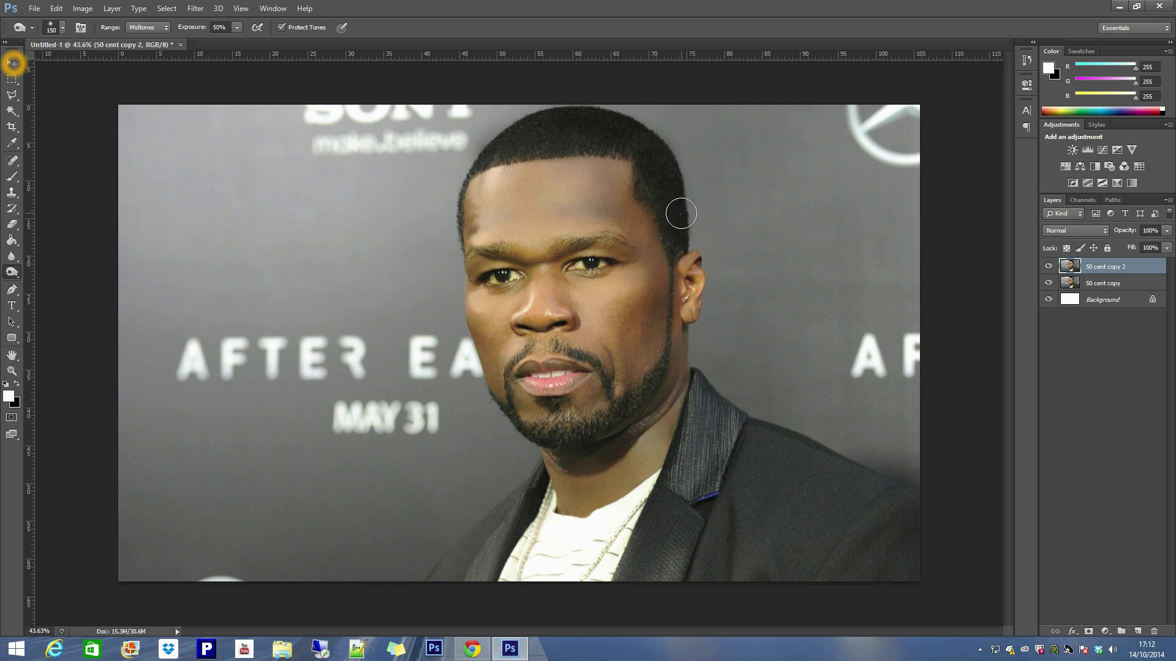
Darken the beard, moustache and both eyebrows with smaller Burn tool brushes on midtones at 50% exposure.
key("bracketleft")
key("bracketleft")
key("bracketleft")
key("bracketleft")
mouse_move(583, 424)
left_mouse_down()
mouse_move(561, 420)
mouse_move(593, 418)
left_mouse_up()
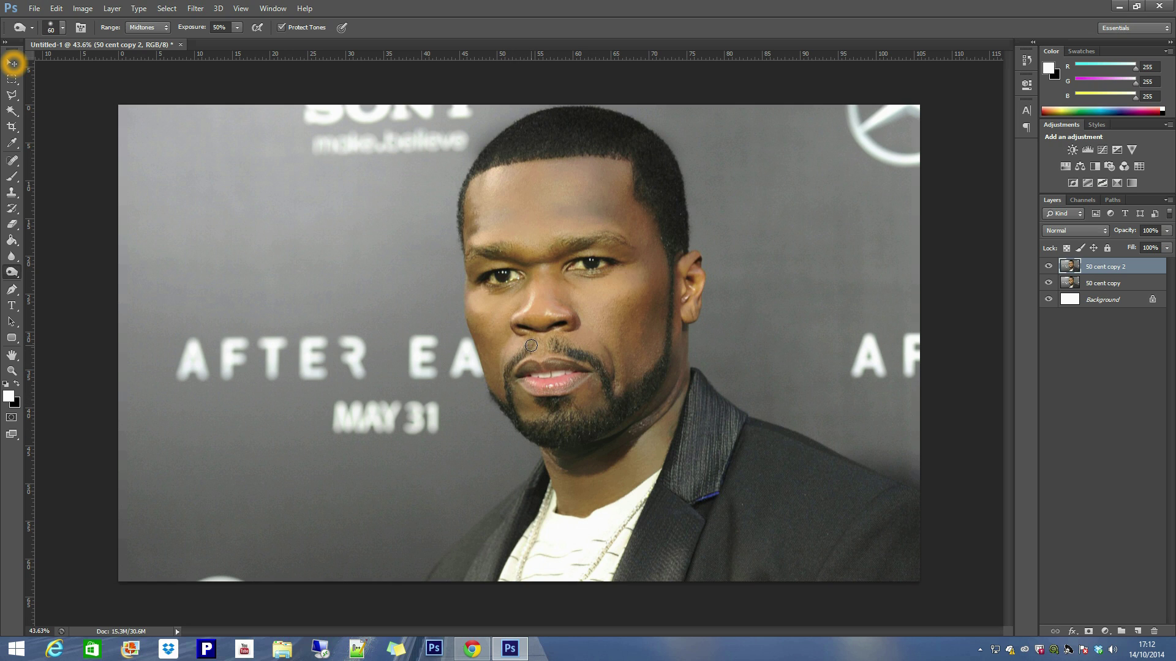
left_click_drag(542, 345, 599, 364)
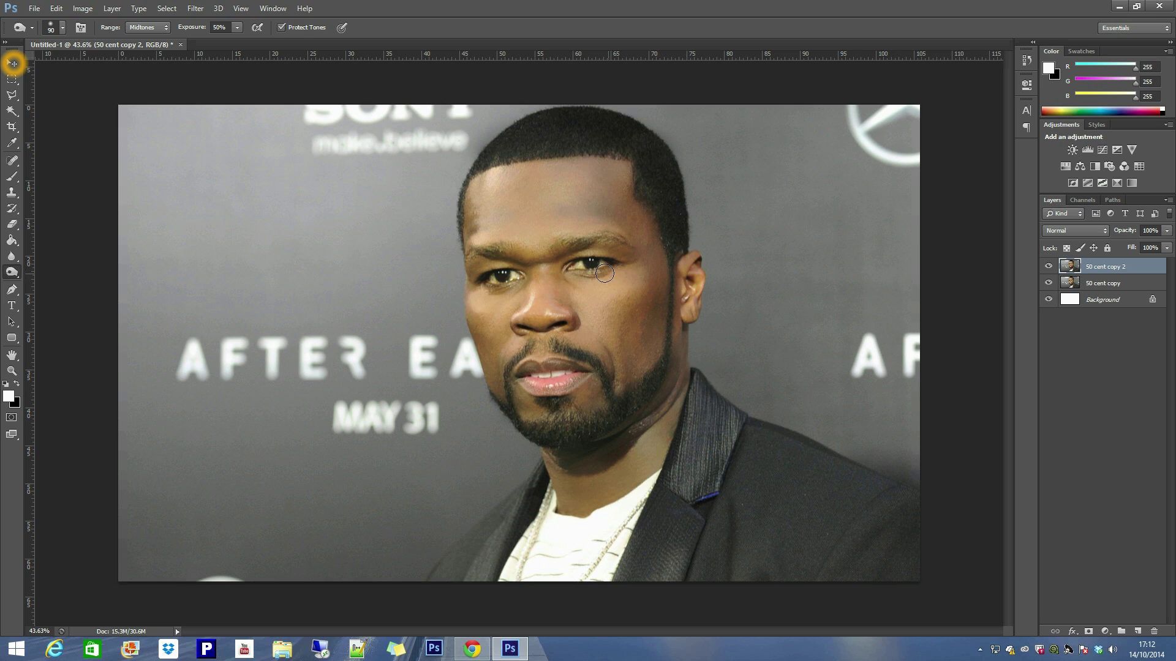
mouse_move(569, 245)
left_mouse_down()
mouse_move(613, 236)
mouse_move(581, 242)
mouse_move(599, 248)
left_mouse_up()
left_click_drag(490, 255, 464, 260)
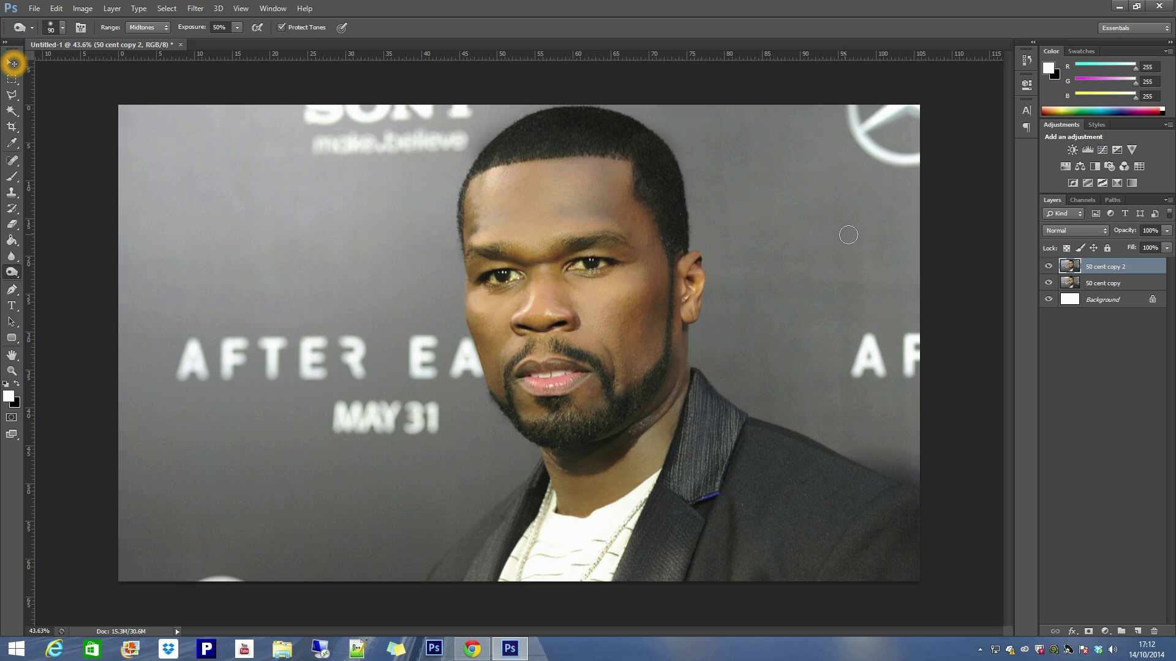
Test a lower opacity on the 50 cent copy 2 layer, restore it to 100%, and step back through the recent edits.
mouse_move(1124, 235)
left_mouse_down()
mouse_move(785, 227)
mouse_move(907, 229)
left_mouse_up()
type("85")
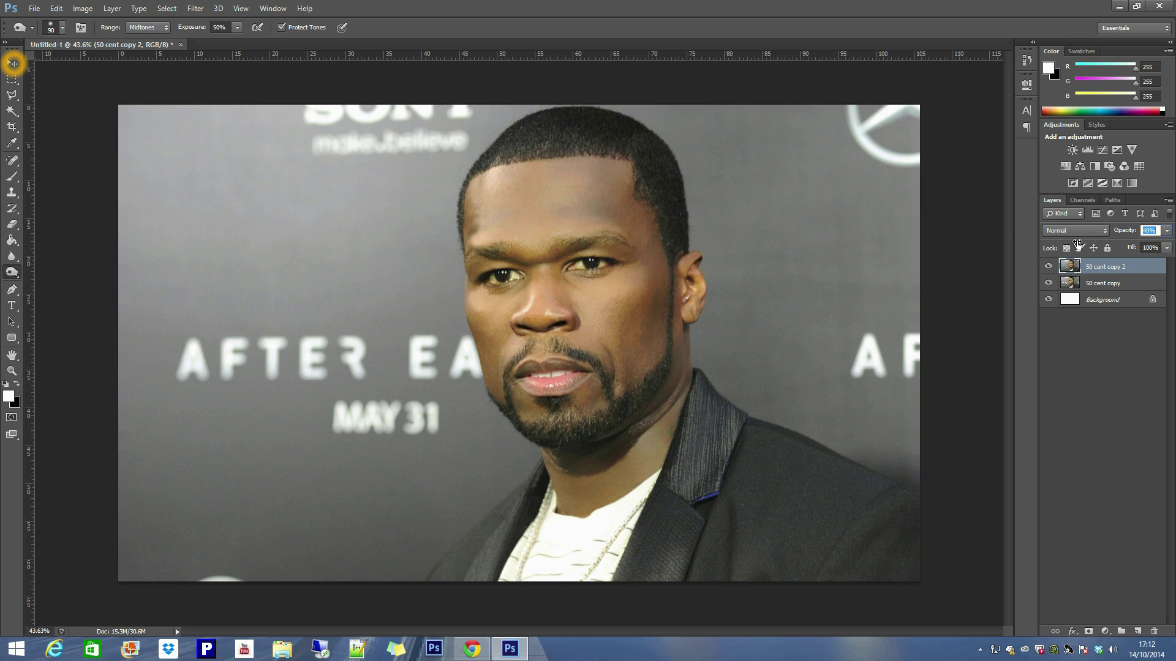
mouse_move(1144, 247)
left_mouse_down()
mouse_move(1127, 248)
mouse_move(1170, 249)
mouse_move(835, 255)
mouse_move(1172, 258)
left_mouse_up()
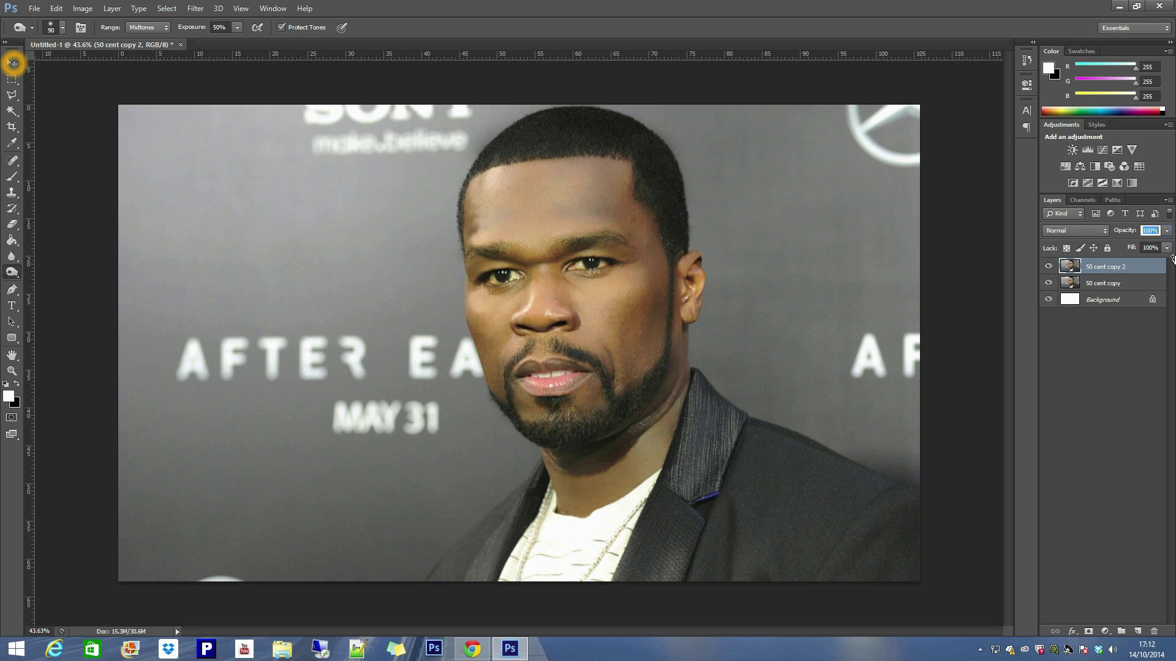
key("ctrl+alt+z")
key("ctrl+alt+z")
key("ctrl+alt+z")
key("ctrl+alt+z")
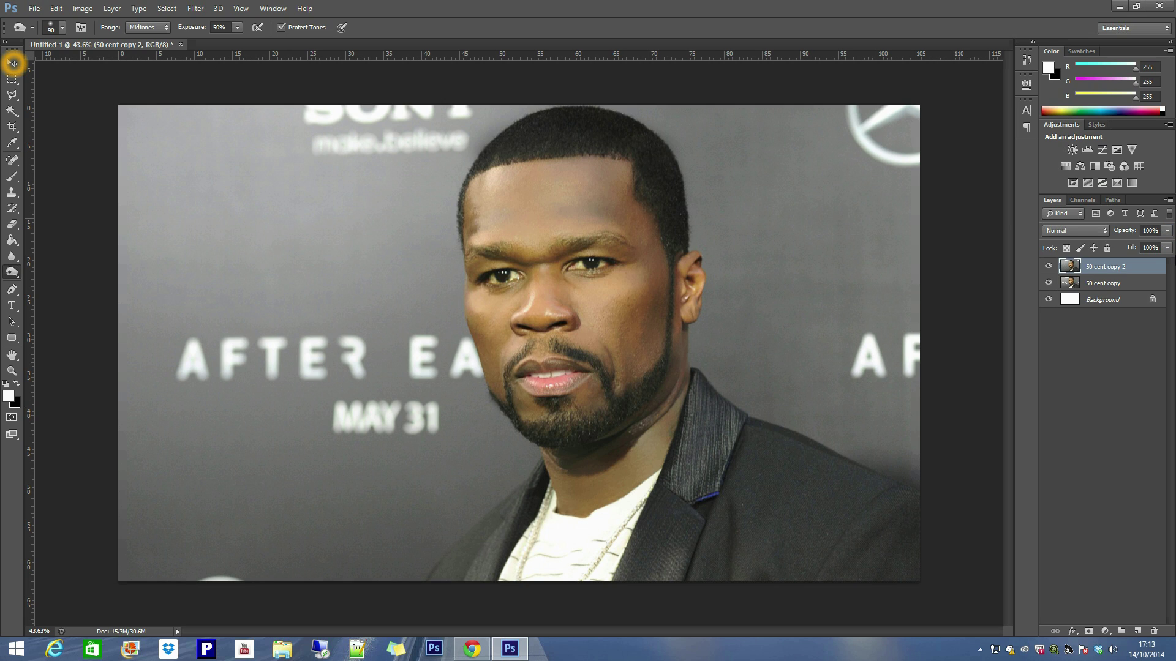
Try duplicating the 50 cent copy and 50 cent copy 2 layers together, and undo the duplication.
key("ctrl+alt+z")
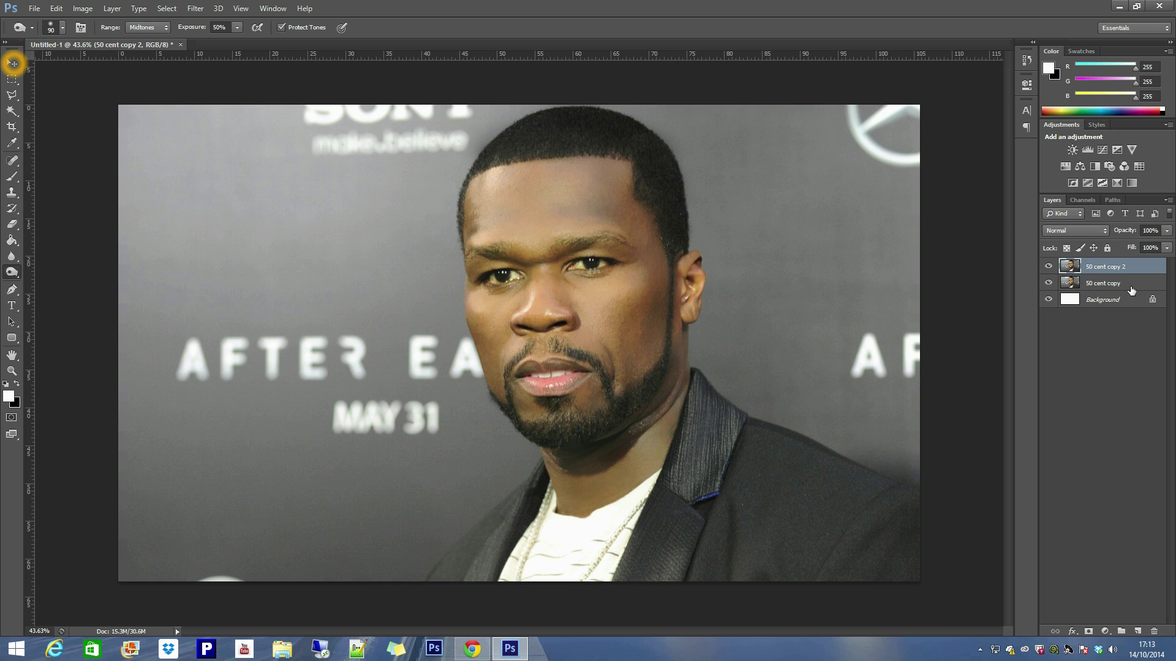
left_click(1132, 291, "shift")
right_click(1132, 290)
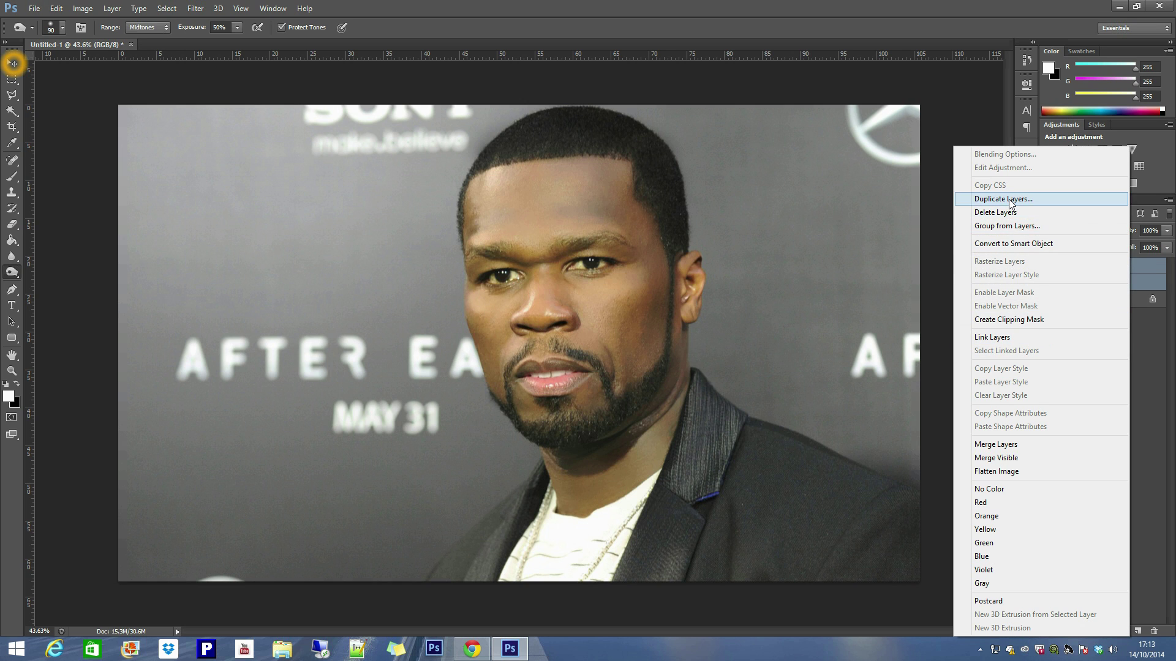
left_click(1011, 205)
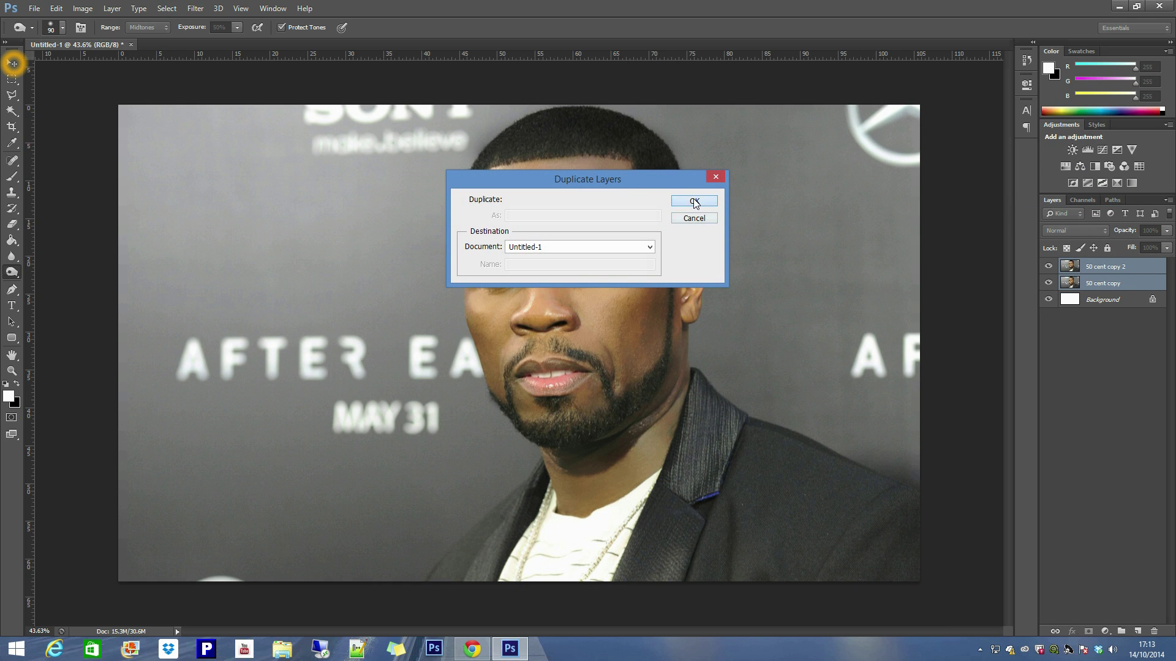
left_click(694, 202)
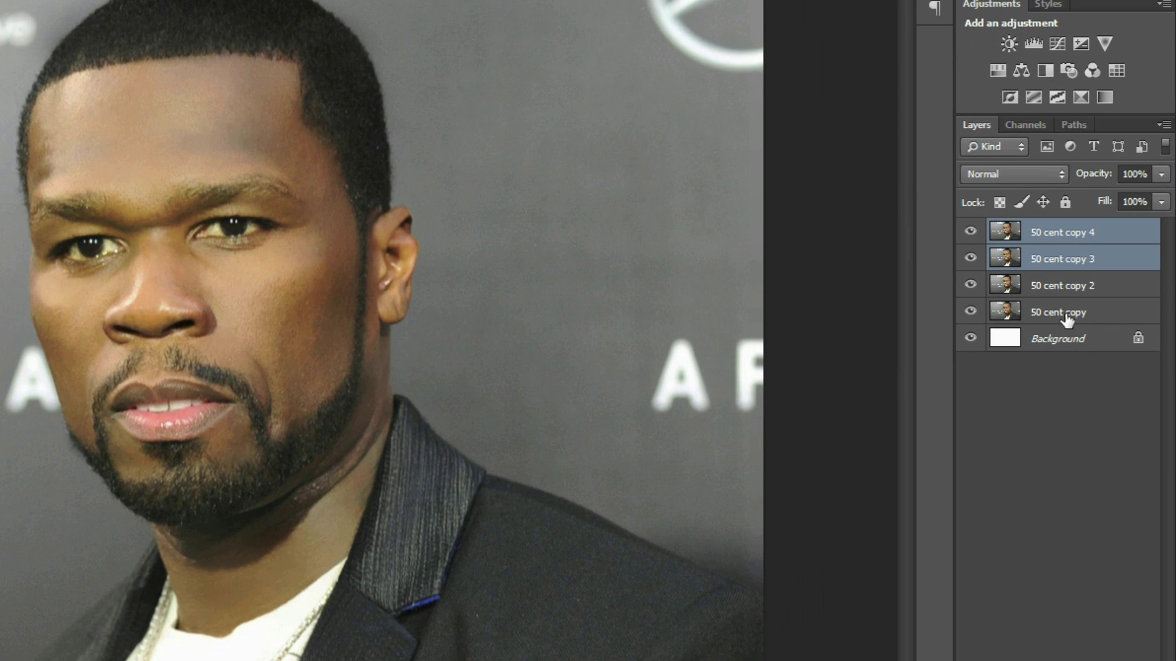
left_click(1067, 314, "shift")
right_click(1066, 312)
left_click(1104, 349)
key("ctrl+z")
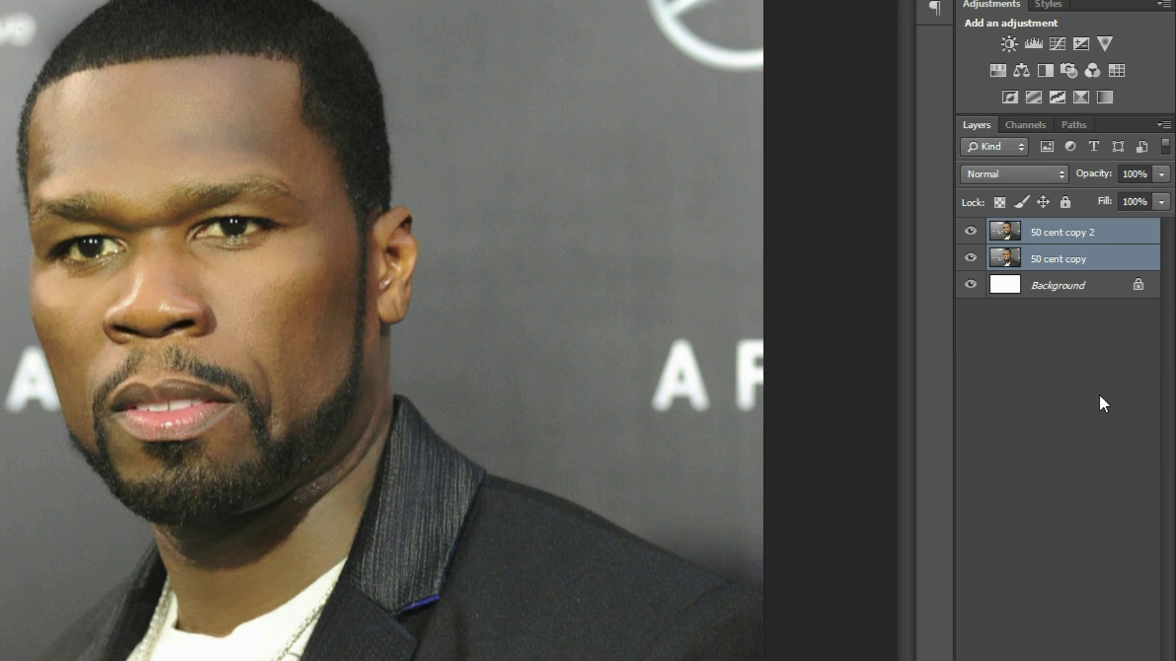
Duplicate only the 50 cent copy 2 layer within the current document.
left_click(1078, 265)
right_click(1076, 238)
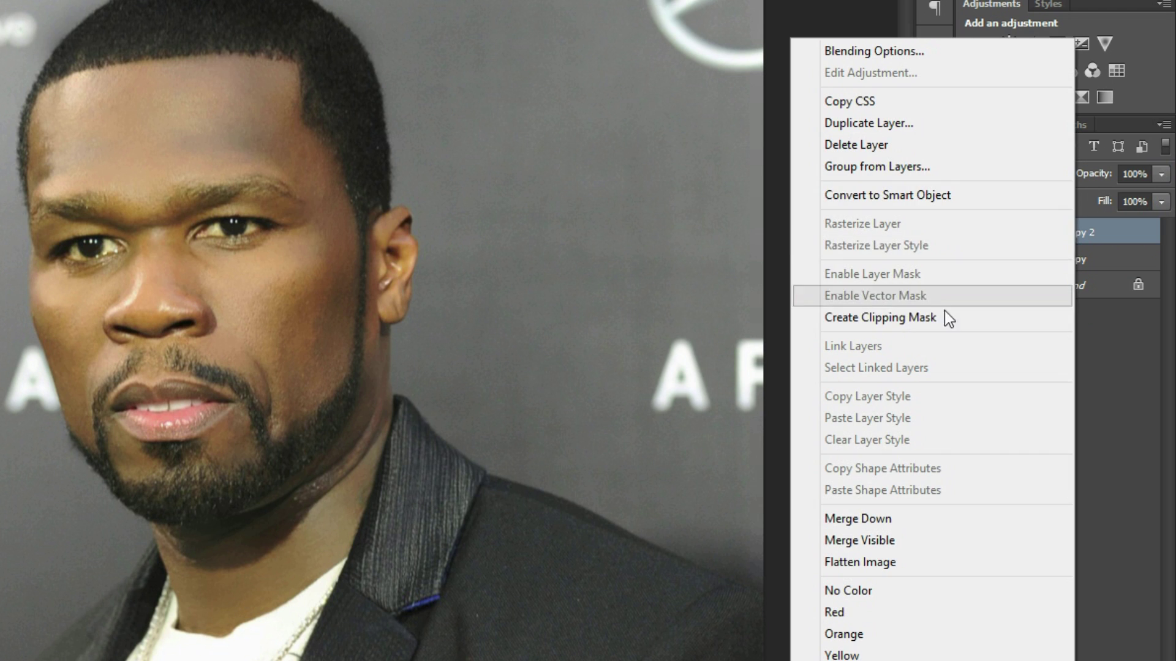
left_click(889, 125)
key("Return")
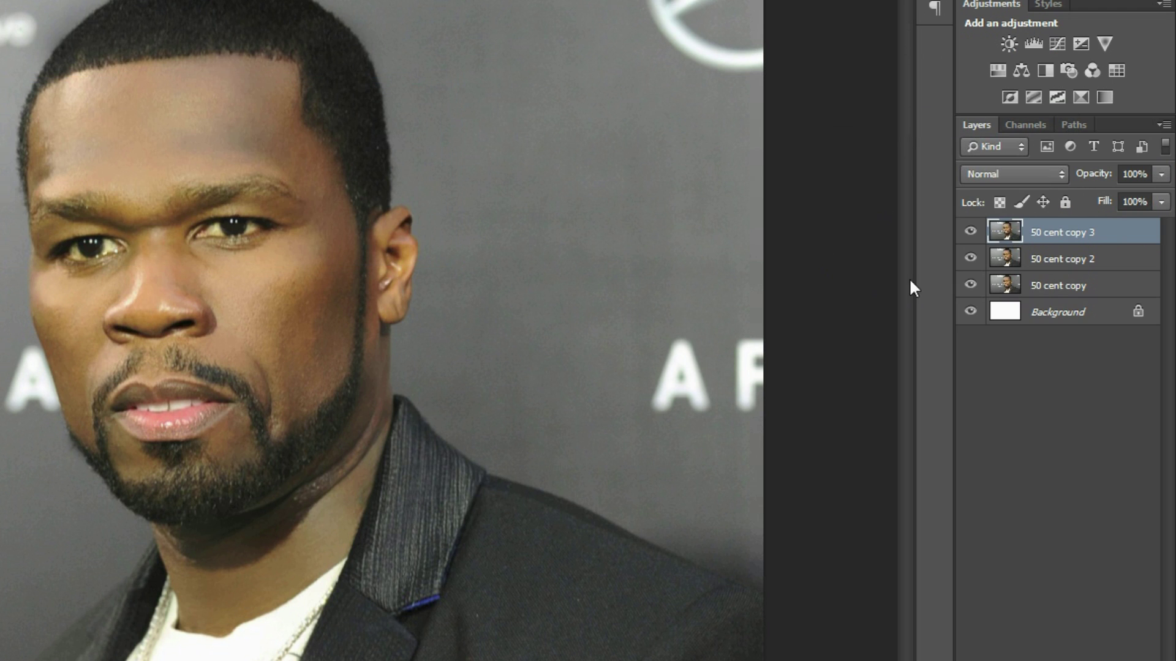
Merge the three portrait layers above the Background into one layer and duplicate the merged result.
left_click(1064, 266, "shift")
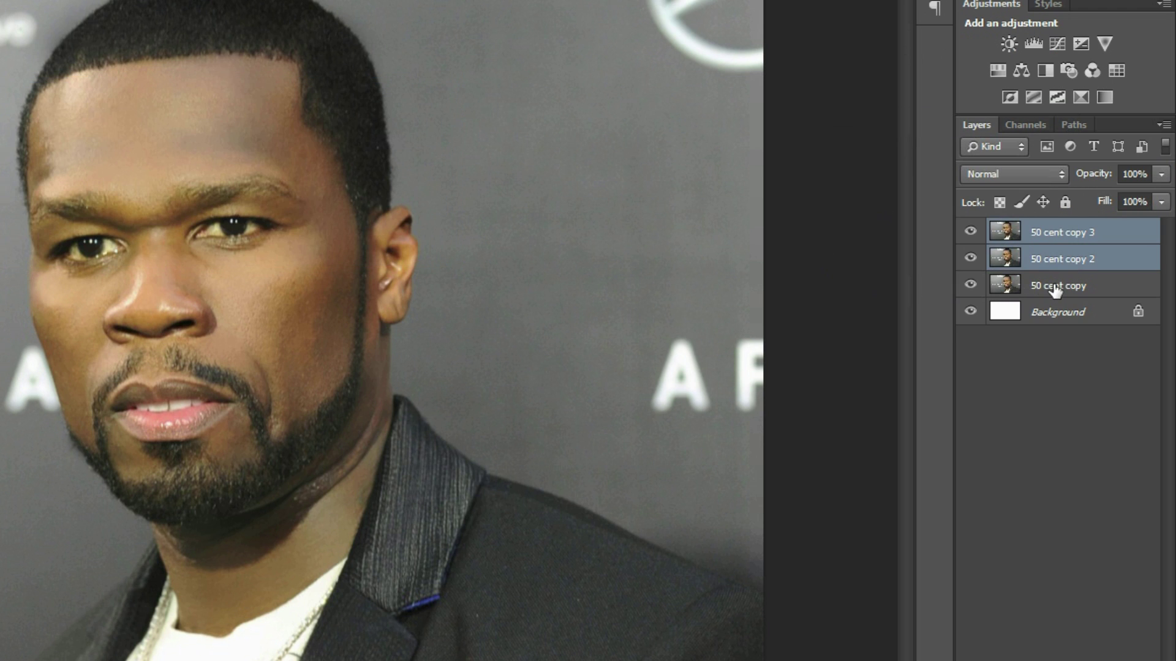
right_click(1051, 260)
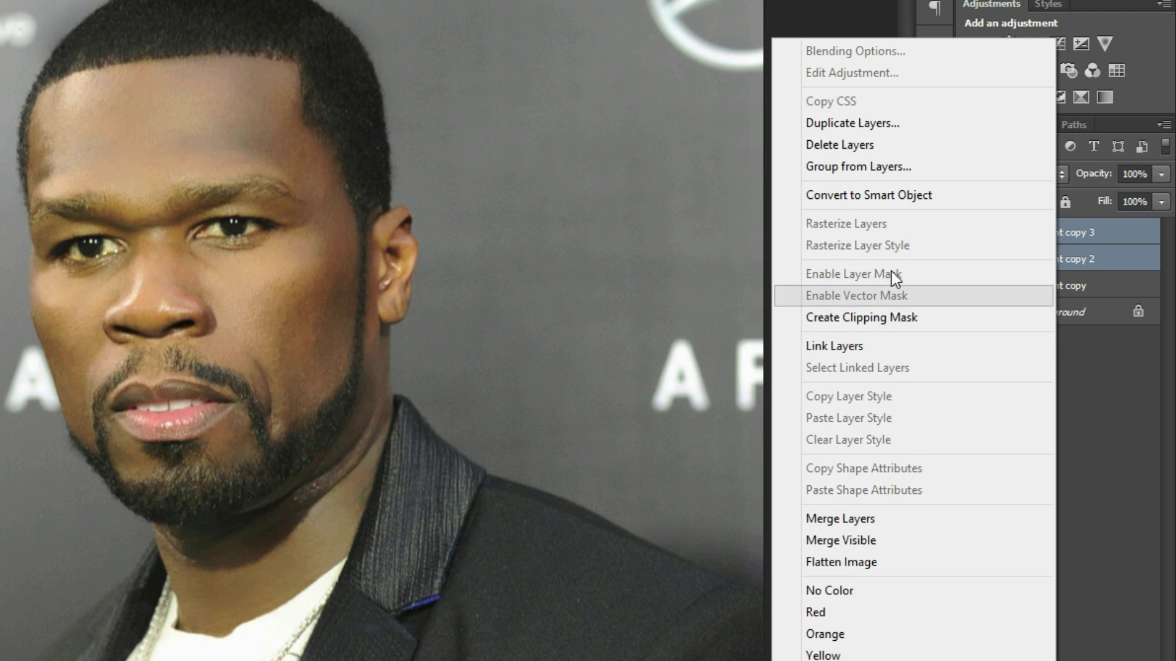
left_click(1101, 288)
left_click(1082, 286, "shift")
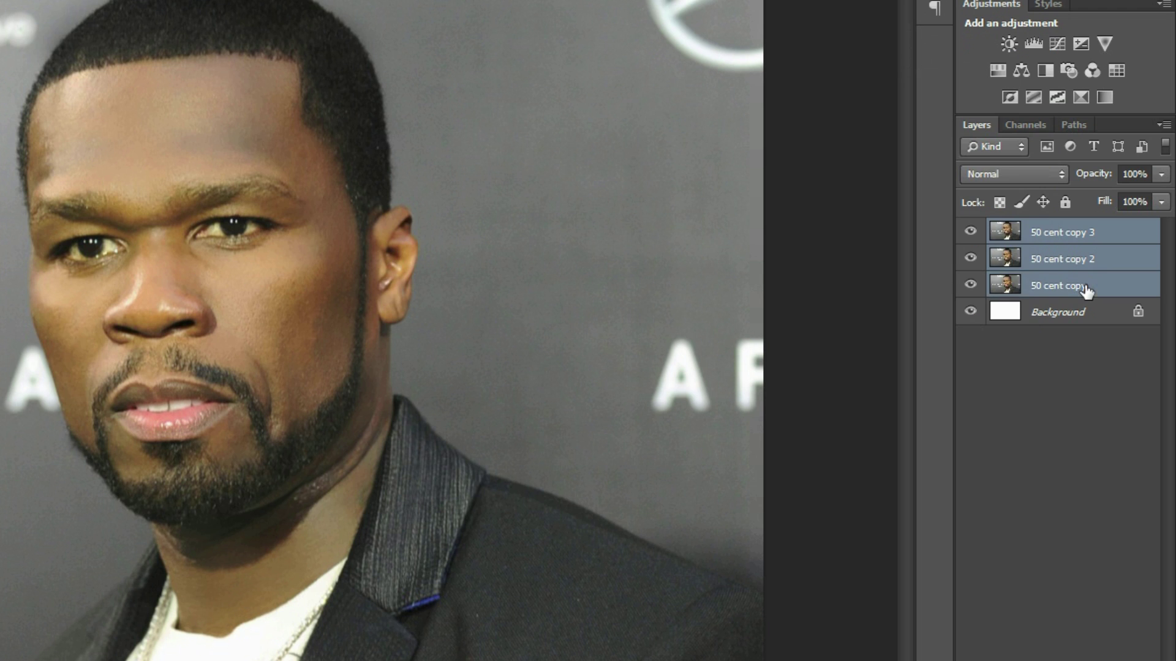
right_click(1062, 285)
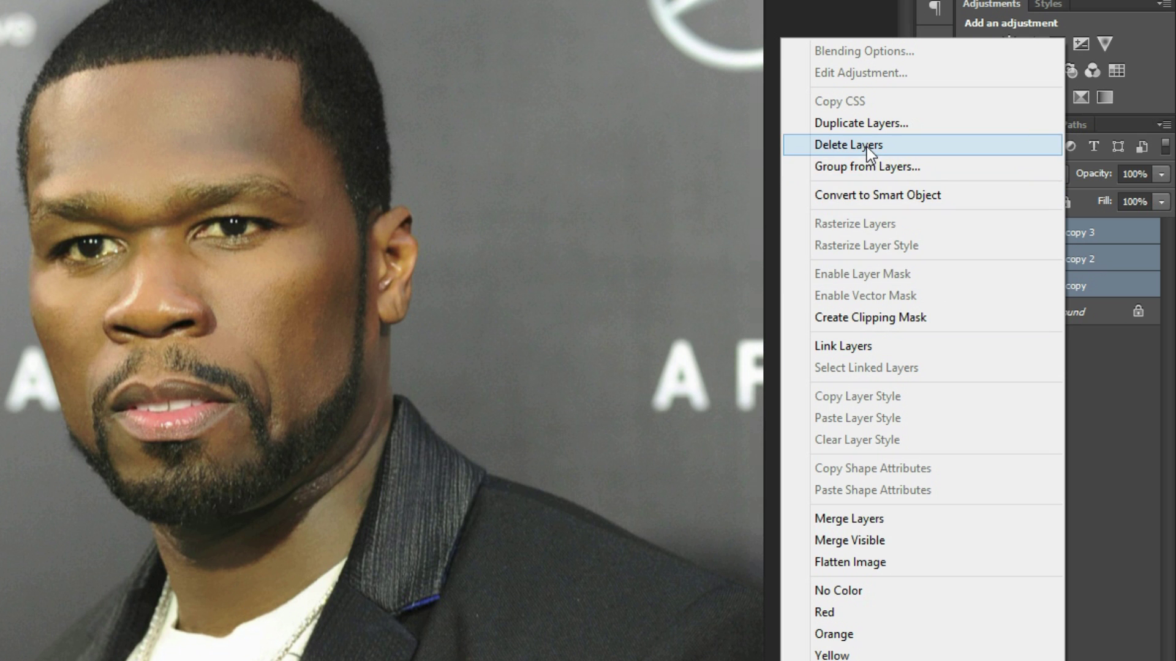
left_click(854, 517)
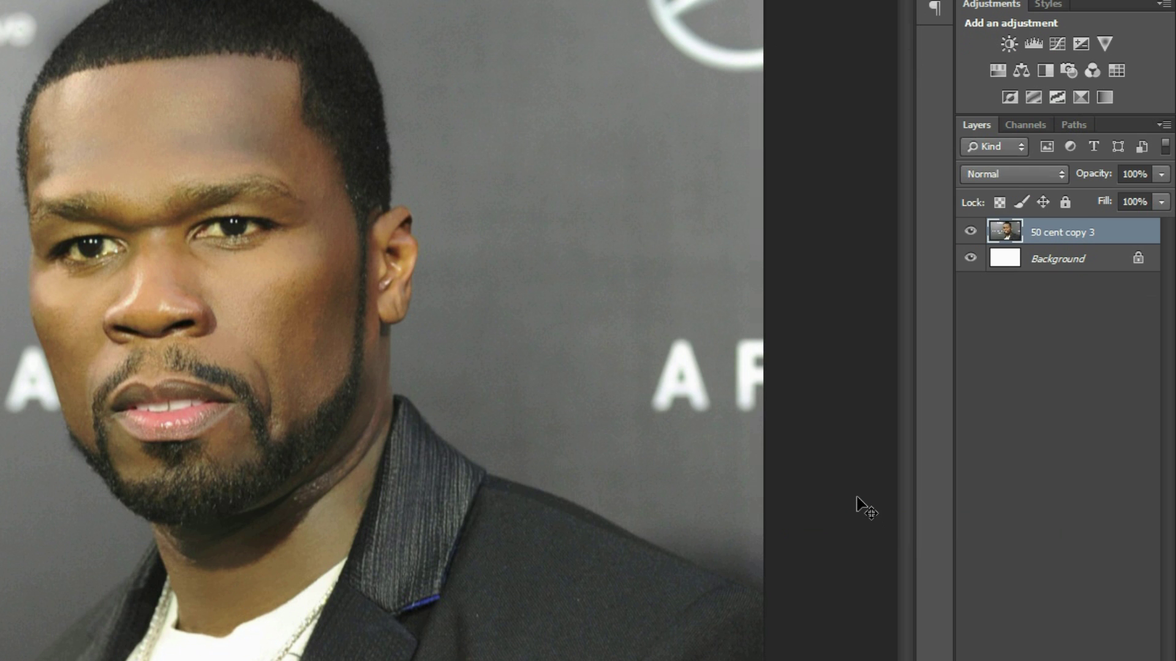
key("ctrl+j")
Set the Burn tool's exposure to 33% and darken the moustache with a size 60 brush on midtones.
key("ctrl+plus")
key("ctrl+plus")
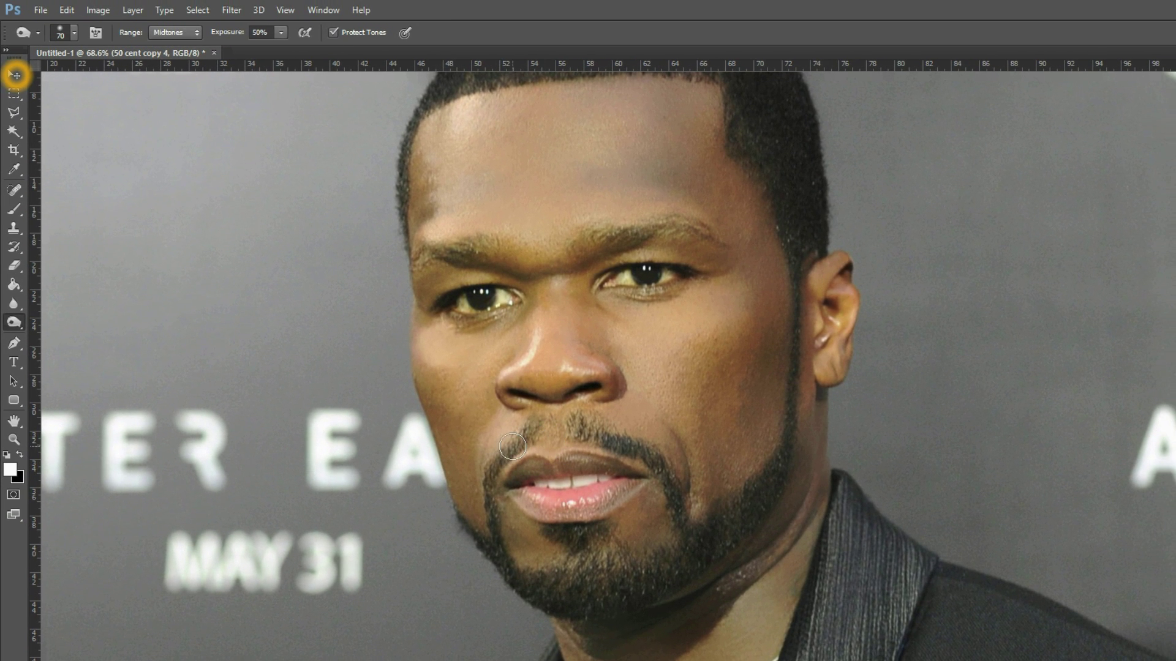
left_click_drag(226, 30, 224, 36)
left_click_drag(540, 427, 485, 481)
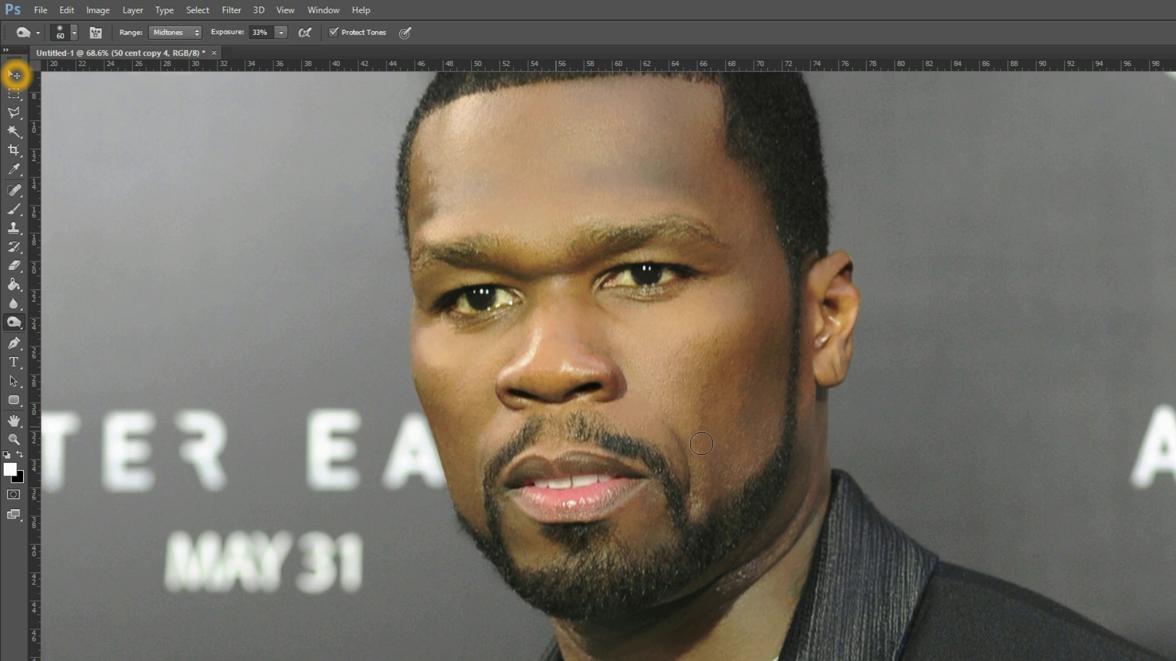
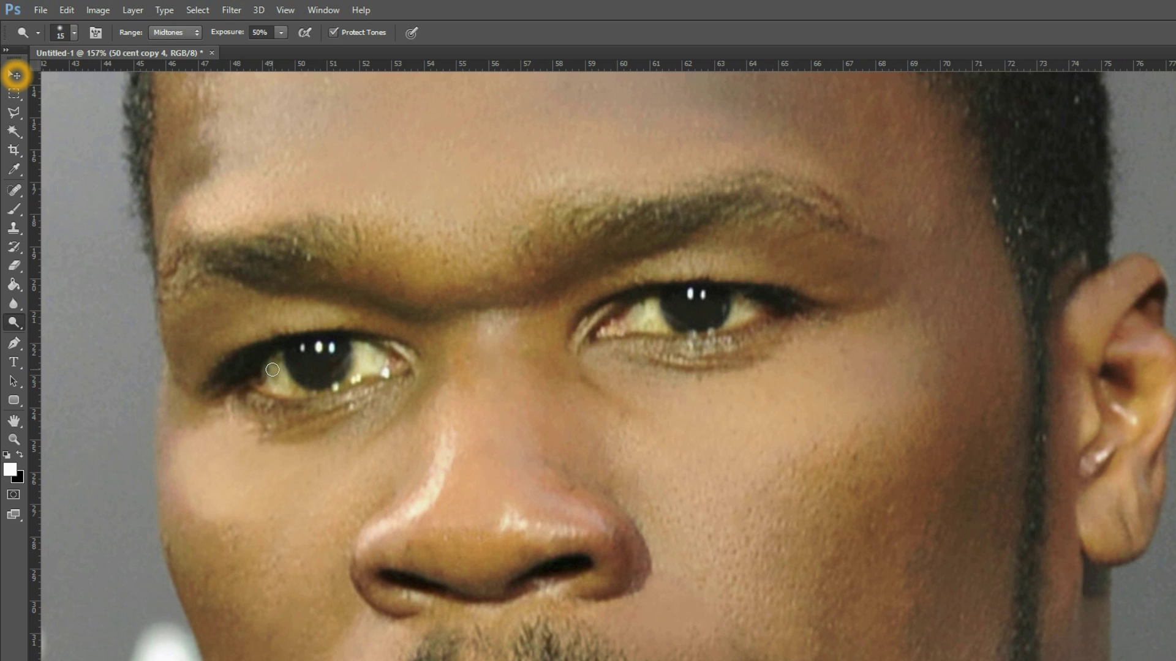
Brighten the whites of both eyes with the Dodge tool on midtones at 50% exposure, using brush sizes 15 and 30.
left_click_drag(277, 384, 277, 358)
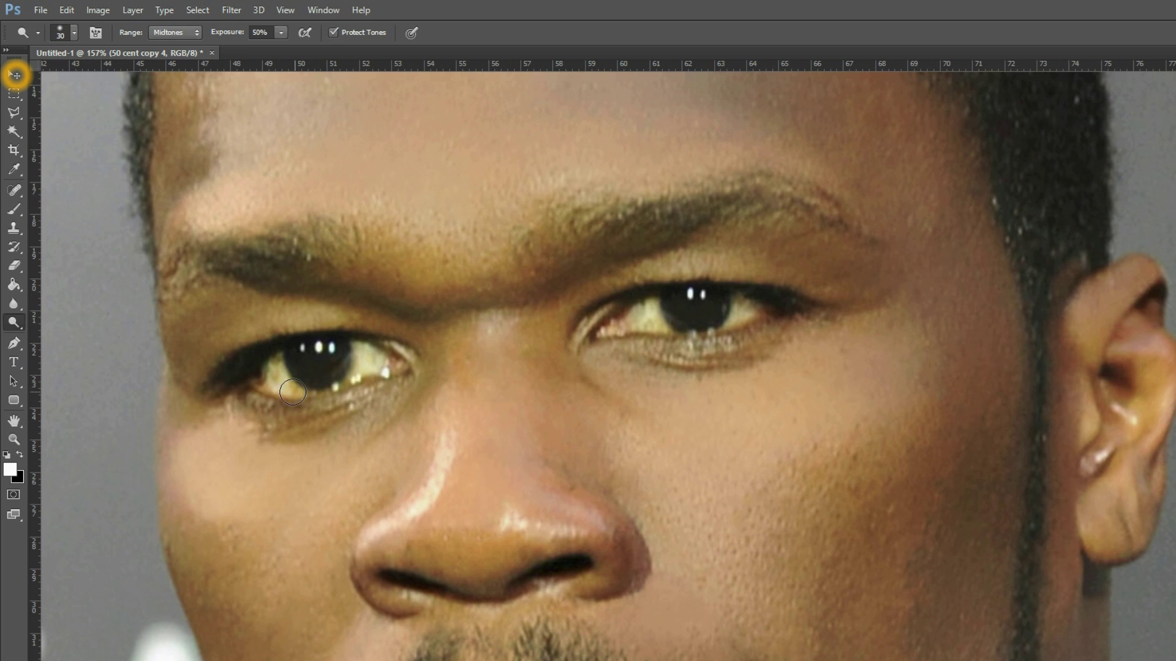
mouse_move(293, 392)
left_mouse_down()
mouse_move(275, 358)
mouse_move(273, 381)
left_mouse_up()
mouse_move(354, 375)
left_mouse_down()
mouse_move(404, 360)
mouse_move(373, 368)
left_mouse_up()
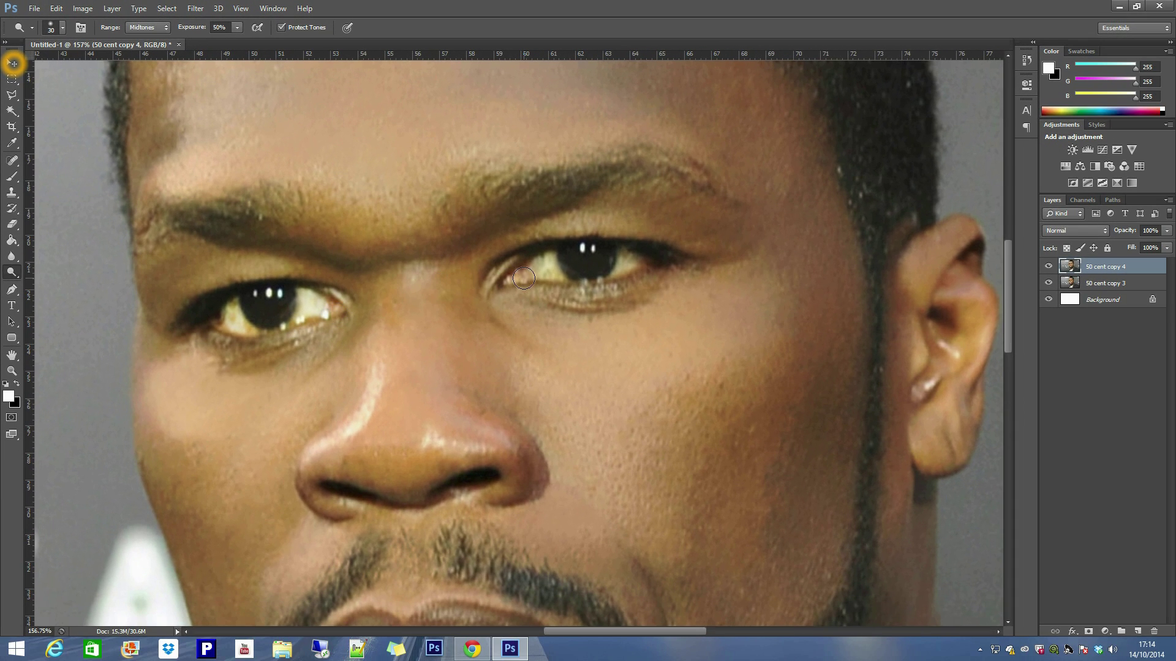
left_click_drag(523, 279, 547, 264)
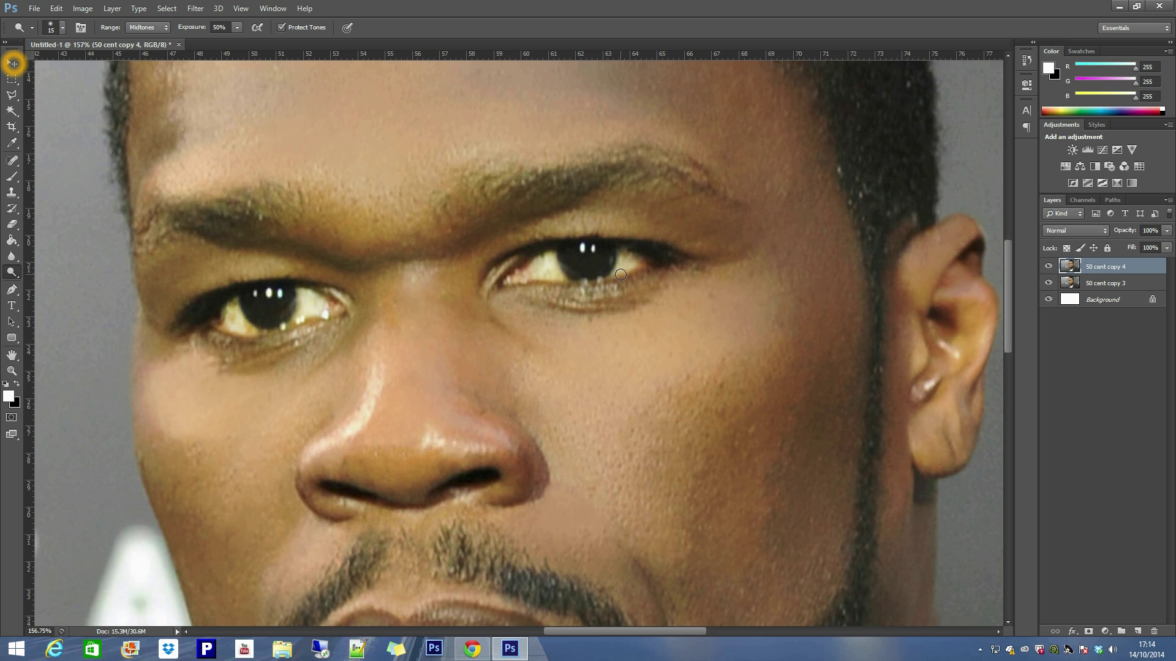
scroll(649, 285, "down", 5)
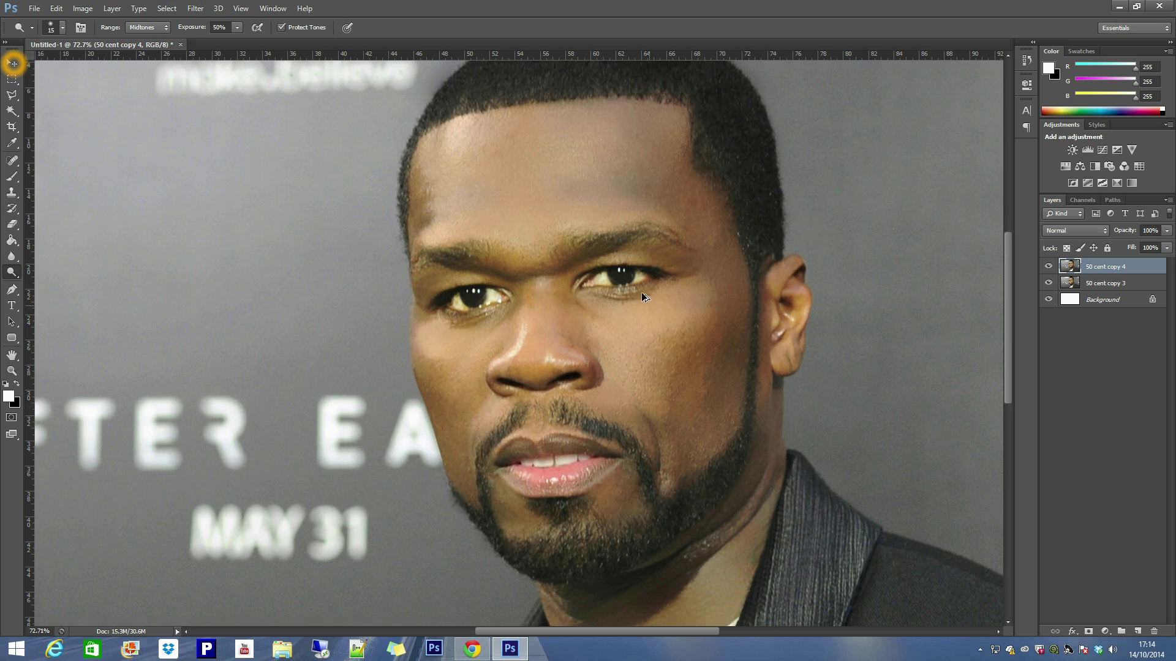
Brighten the whites on both sides of the iris in the eye nearer the visible ear, using a size 25 Dodge brush.
scroll(641, 292, "up", 10)
key("bracketright")
key("bracketright")
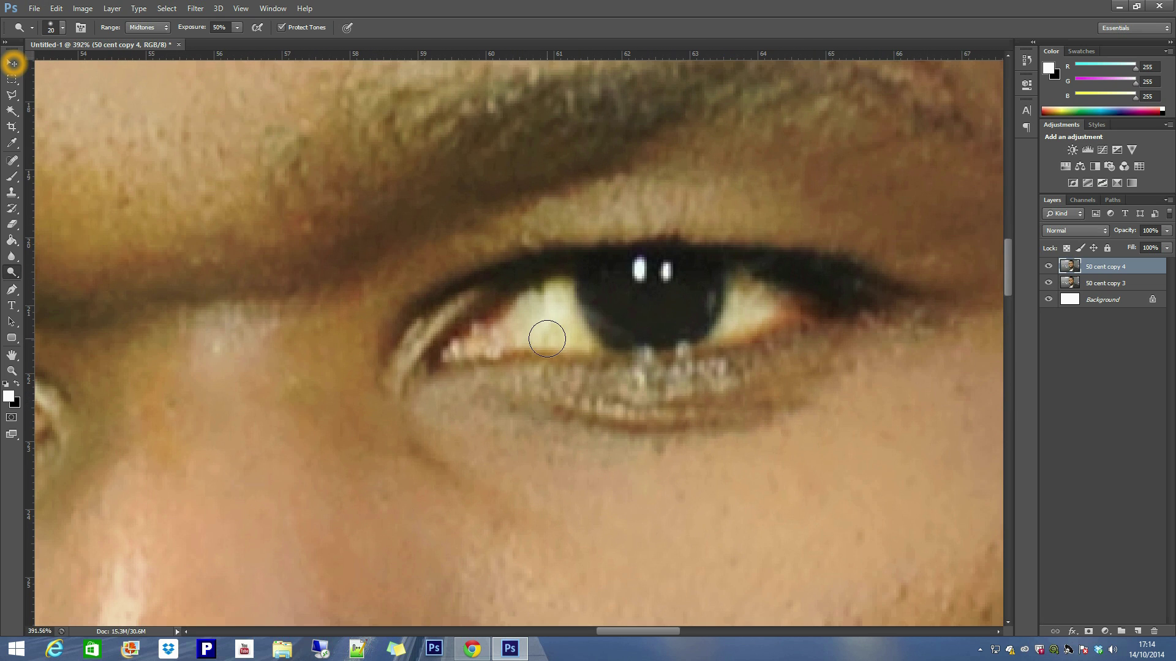
mouse_move(571, 333)
left_mouse_down()
mouse_move(524, 316)
mouse_move(549, 305)
mouse_move(564, 328)
mouse_move(602, 343)
mouse_move(562, 322)
mouse_move(581, 299)
left_mouse_up()
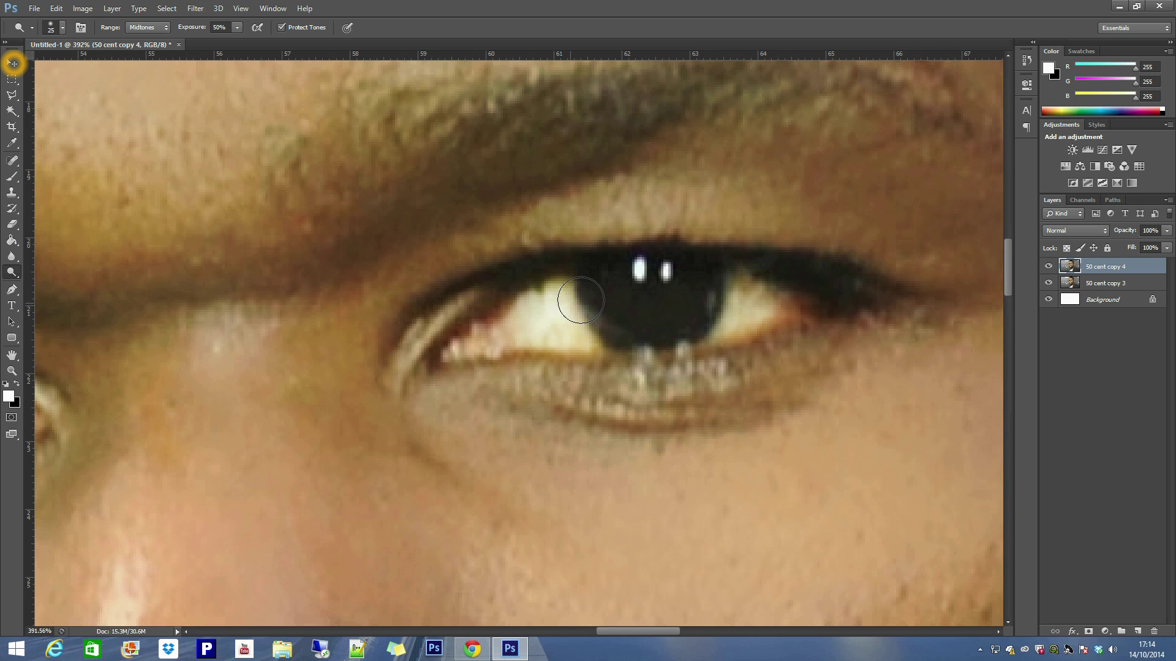
mouse_move(745, 307)
left_mouse_down()
mouse_move(752, 319)
mouse_move(724, 321)
left_mouse_up()
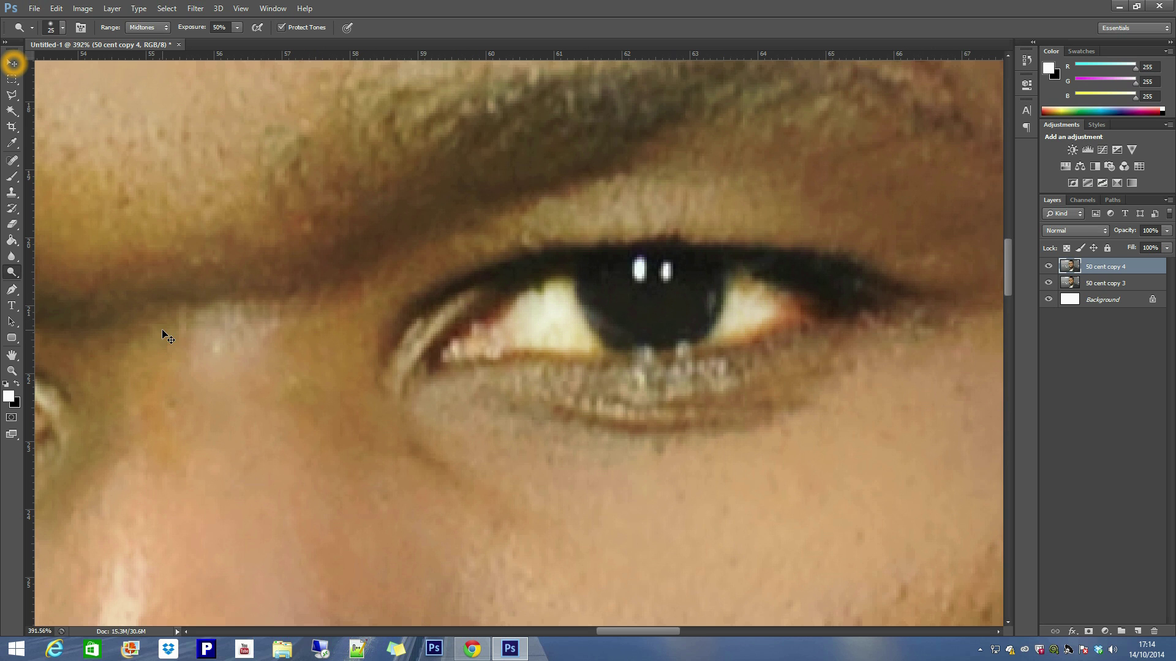
Examine the brightened eyes up close and against the whole portrait.
scroll(175, 345, "down", 4)
scroll(84, 428, "left", 5)
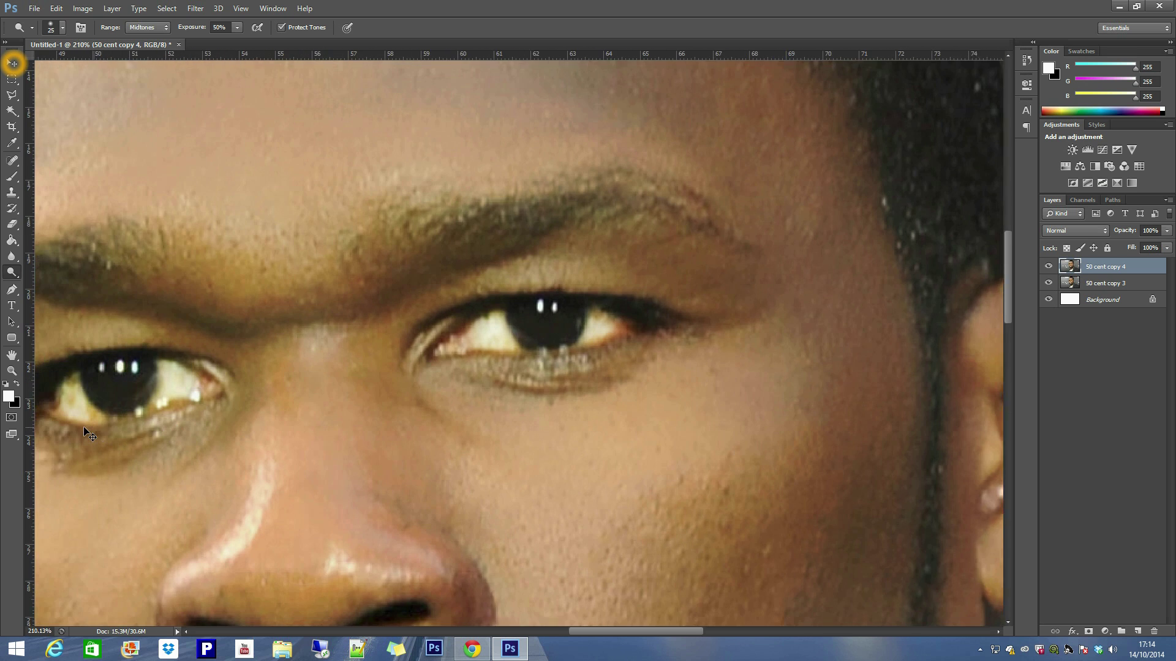
scroll(91, 430, "up", 4)
scroll(723, 436, "down", 5)
left_click(676, 355)
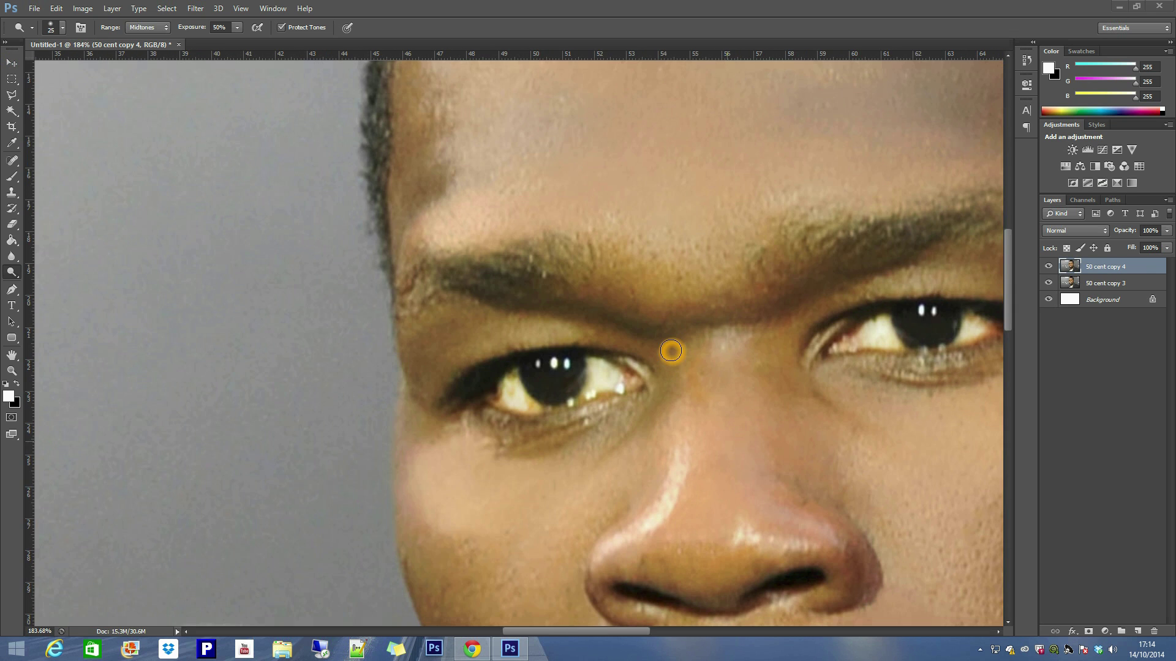
key("v")
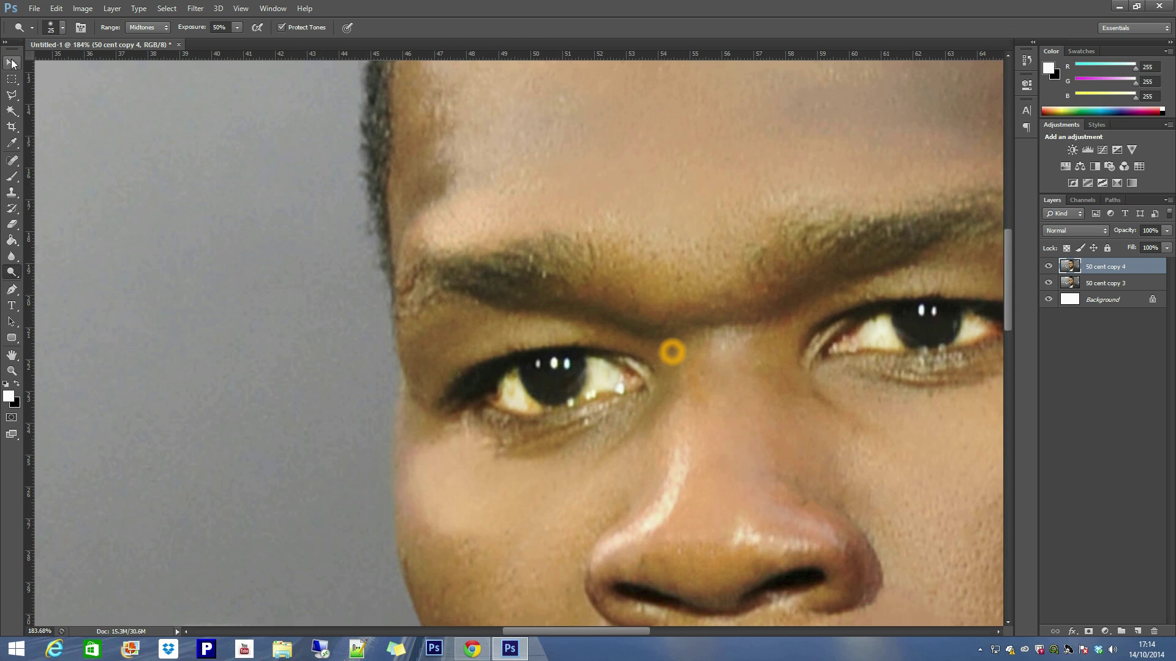
scroll(561, 379, "down", 5)
scroll(686, 379, "down", 5)
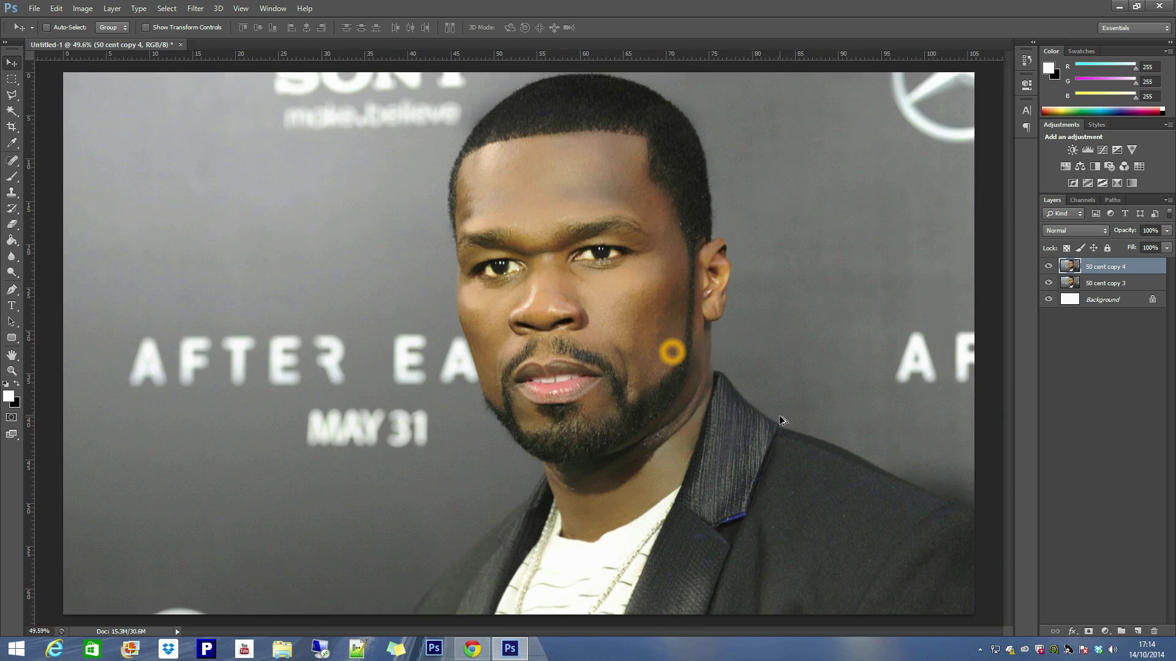
scroll(775, 416, "up", 4)
scroll(450, 279, "up", 4)
scroll(349, 309, "up", 4)
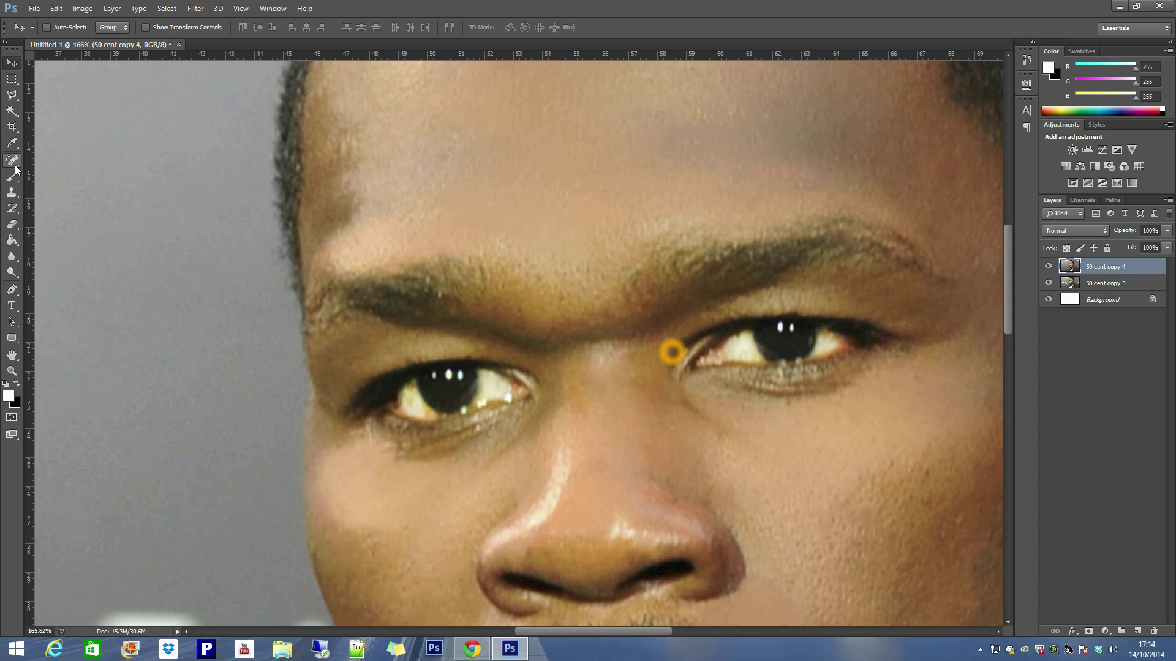
Darken the pupils and irises of both eyes with a size 60 Burn brush on midtones at 33% exposure.
left_click(18, 275)
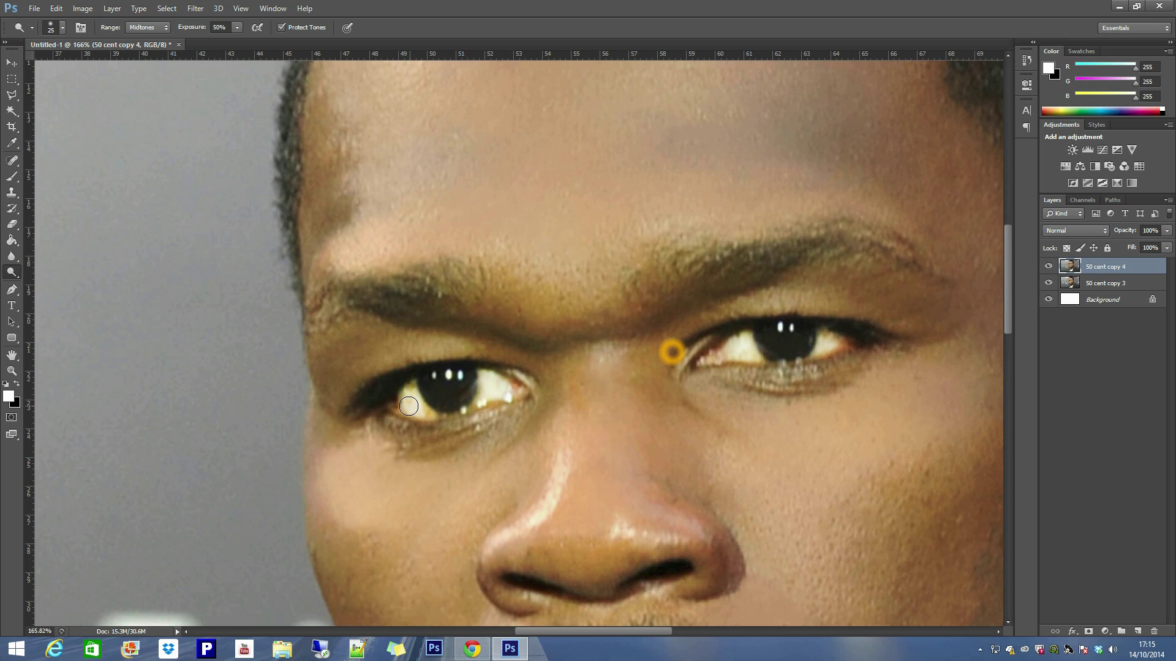
right_click(16, 276)
left_click(51, 285)
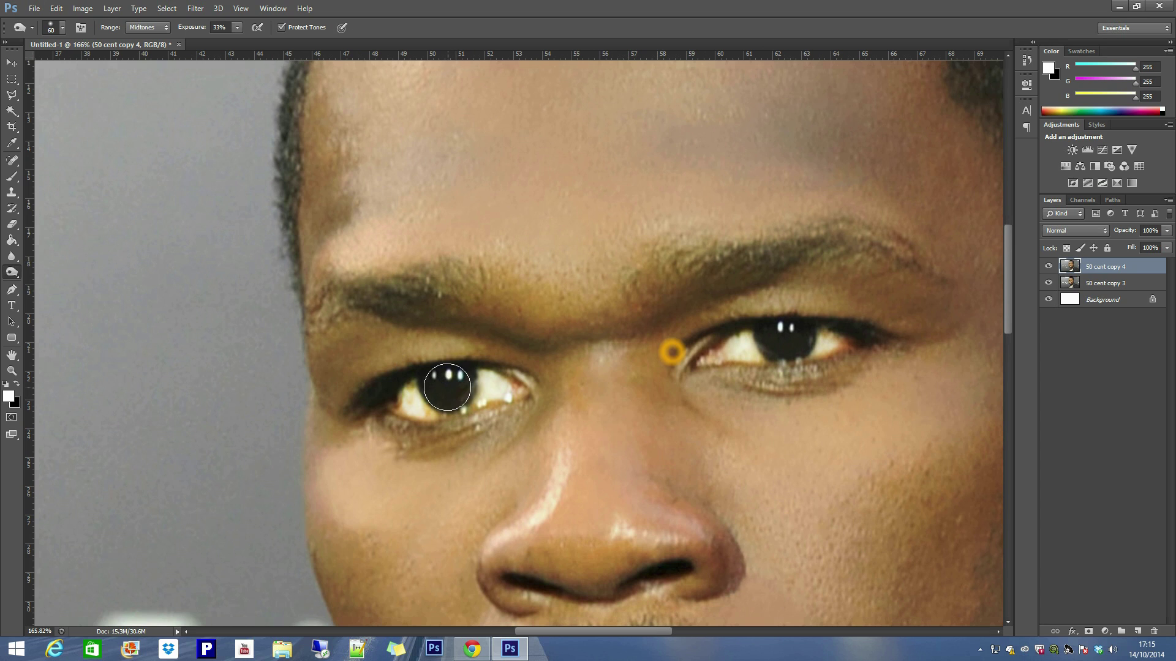
mouse_move(448, 388)
left_mouse_down()
mouse_move(462, 395)
mouse_move(457, 385)
left_mouse_up()
left_click_drag(791, 341, 792, 341)
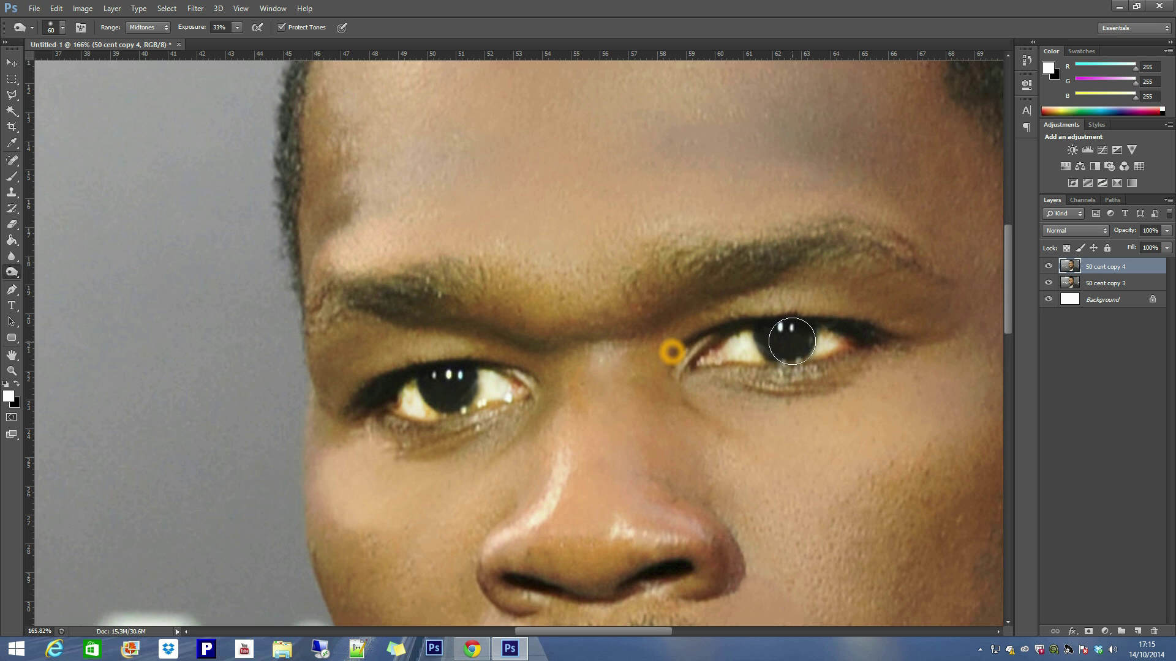
key("ctrl+0")
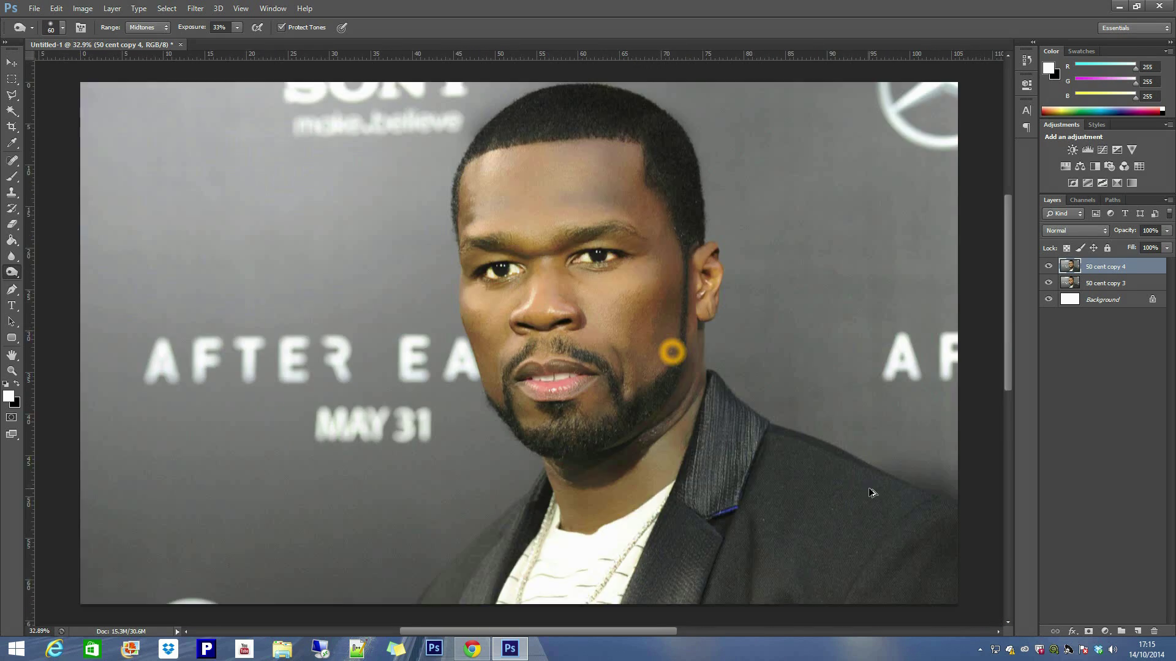
Soften the skin texture of the lower and upper lips with a size 45 Blur brush at 50% strength.
scroll(872, 493, "up", 2)
scroll(738, 128, "up", 2)
scroll(705, 318, "up", 2)
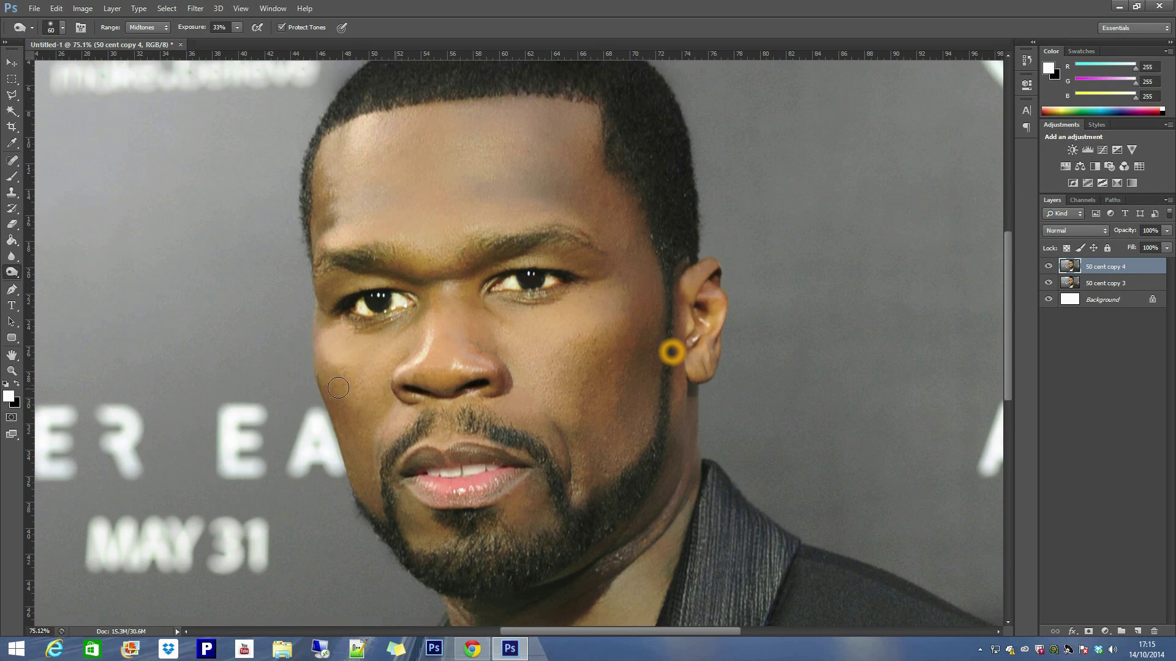
right_click(12, 276)
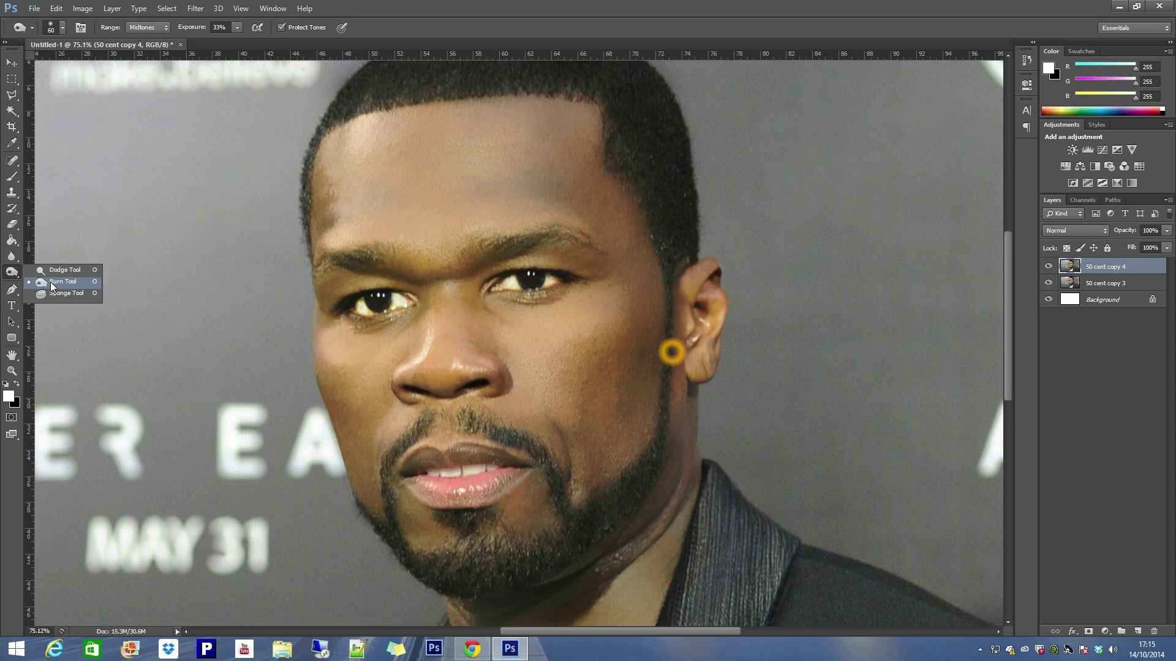
left_click(12, 273)
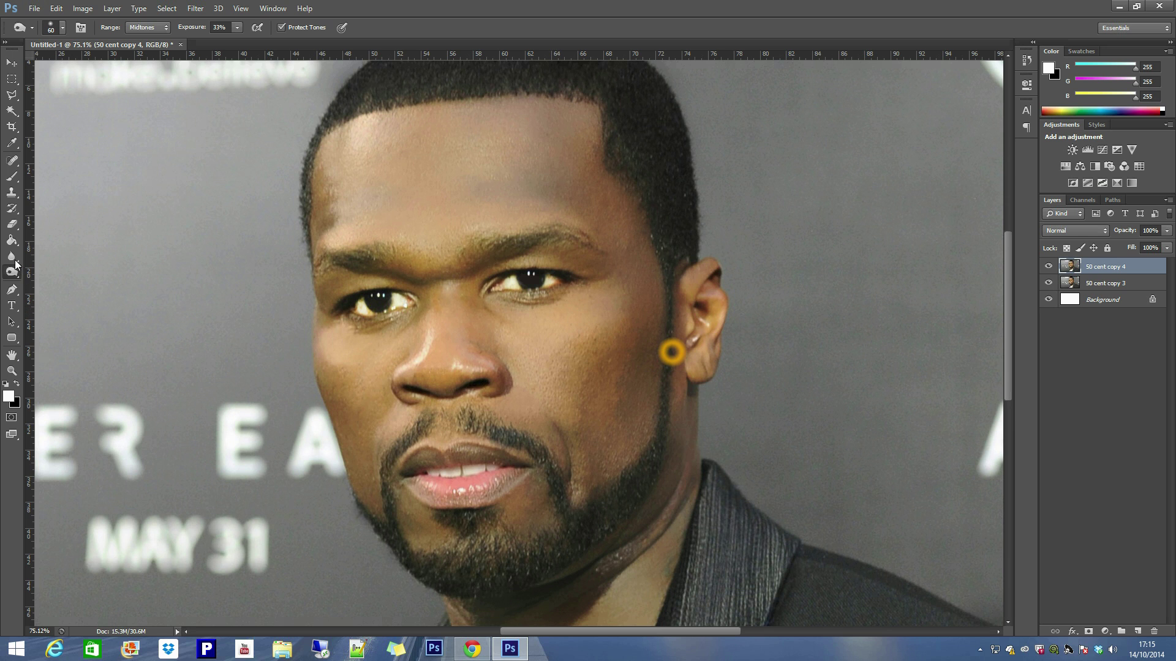
left_click(14, 260)
right_click(14, 259)
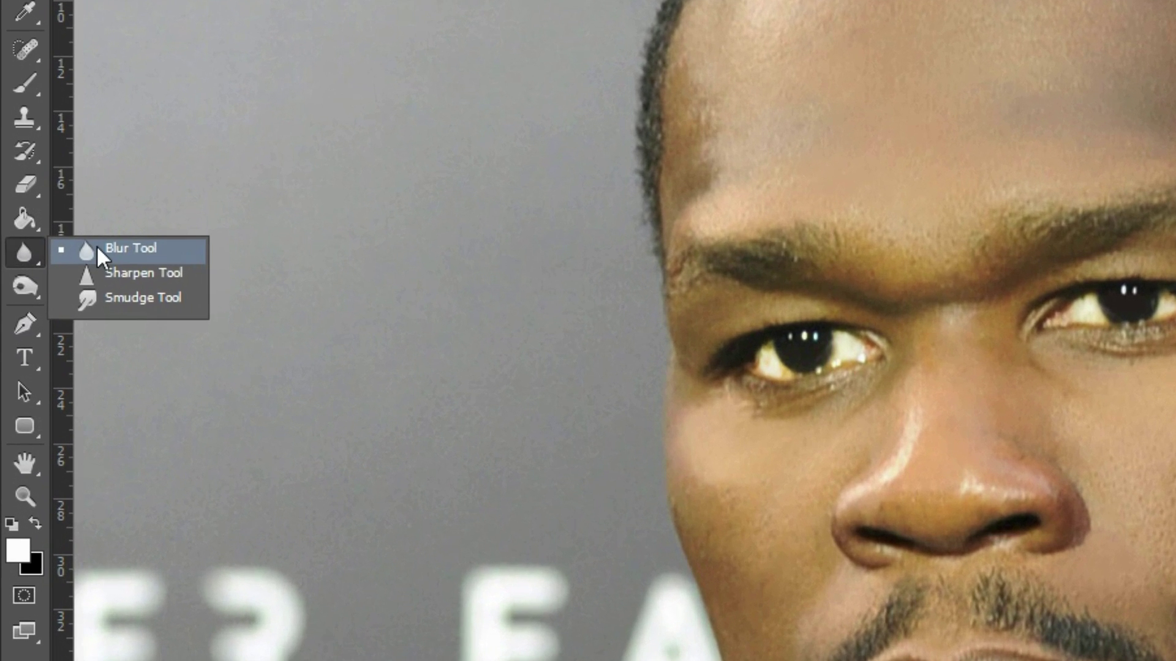
left_click(97, 246)
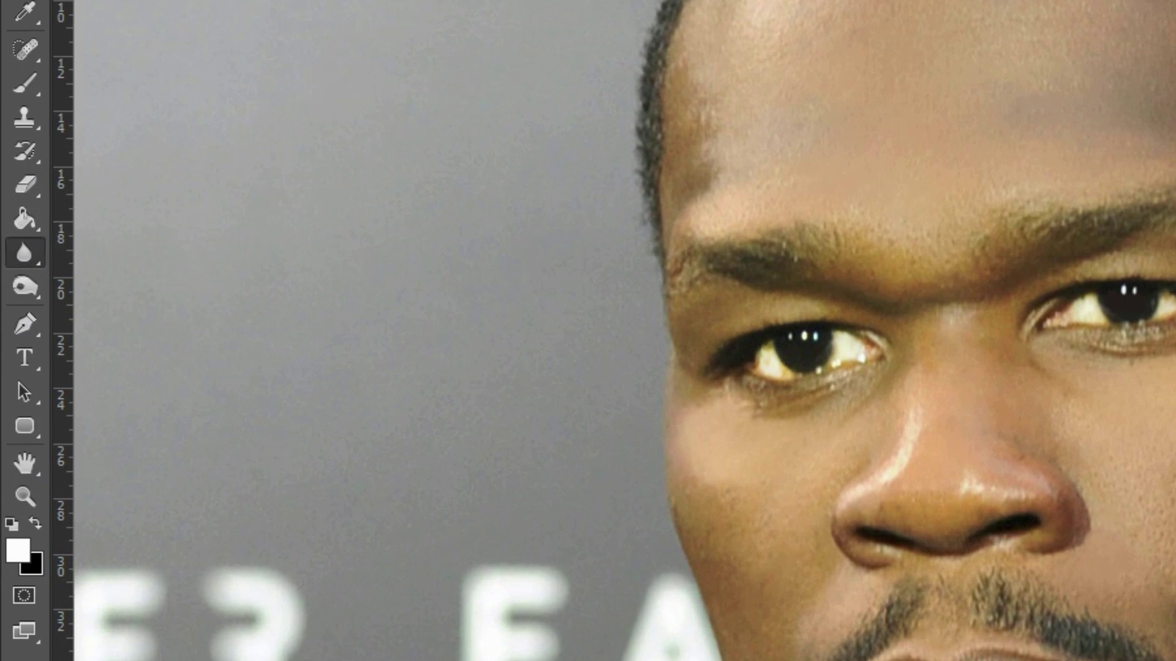
scroll(625, 331, "up", 1)
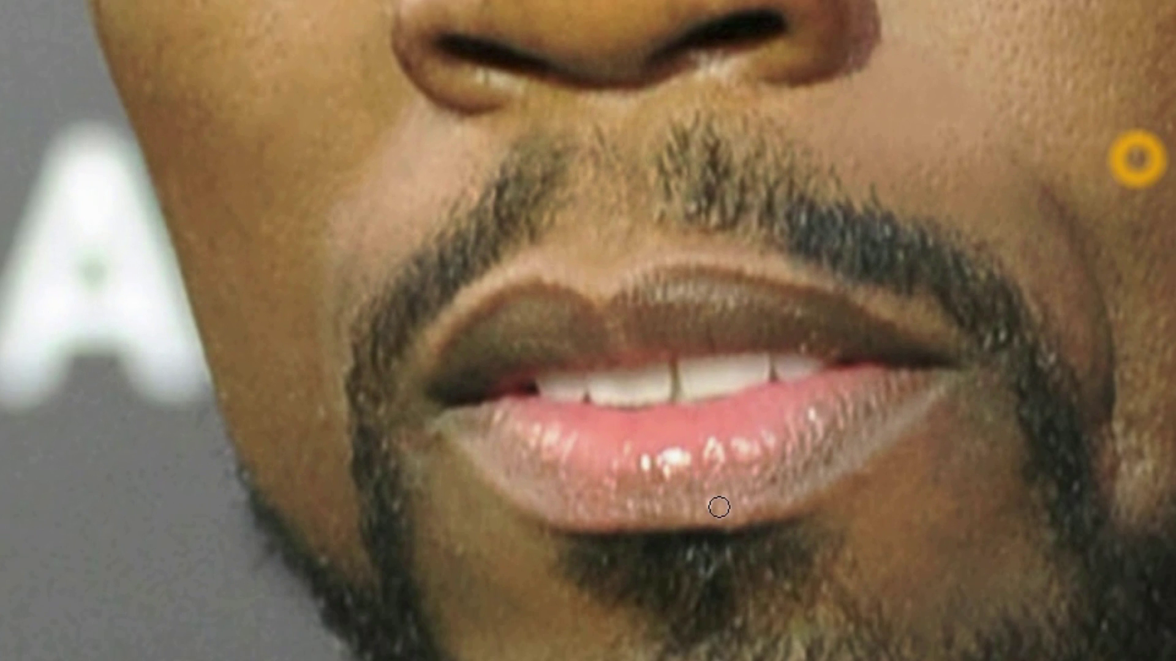
key("bracketright")
key("bracketright")
key("bracketright")
key("bracketright")
mouse_move(835, 451)
left_mouse_down()
mouse_move(885, 403)
mouse_move(797, 445)
mouse_move(894, 384)
mouse_move(776, 436)
mouse_move(862, 414)
mouse_move(641, 489)
mouse_move(768, 466)
mouse_move(721, 492)
mouse_move(755, 480)
mouse_move(526, 476)
mouse_move(456, 462)
mouse_move(592, 488)
mouse_move(571, 492)
mouse_move(450, 430)
mouse_move(644, 496)
mouse_move(516, 463)
mouse_move(509, 451)
mouse_move(813, 439)
left_mouse_up()
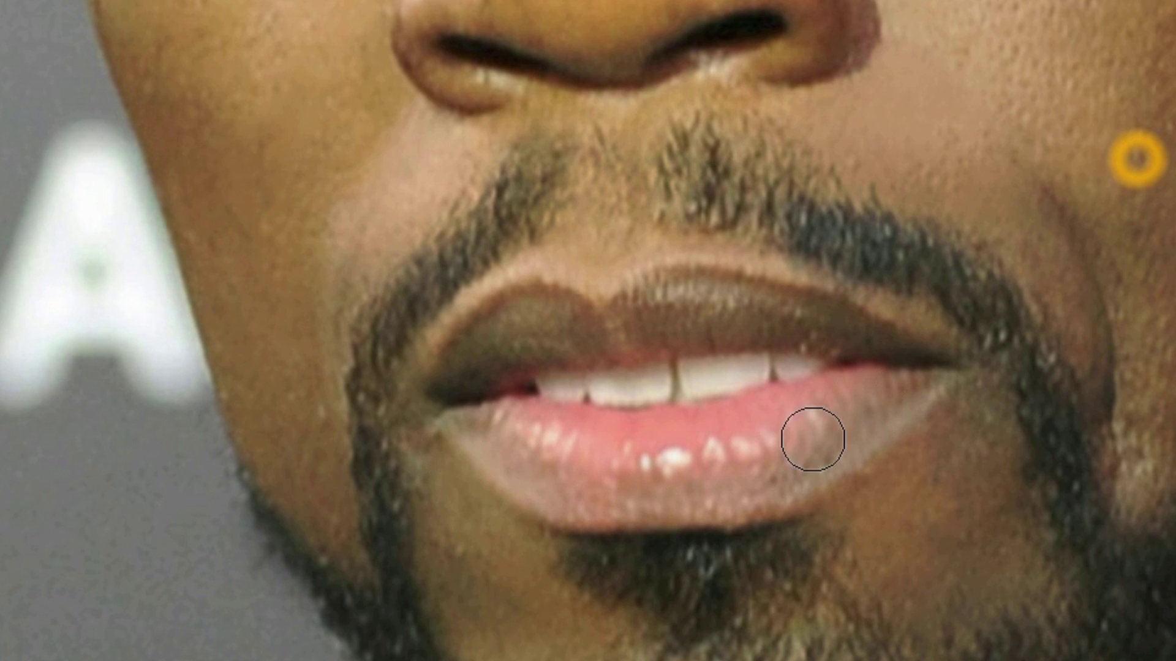
mouse_move(856, 307)
left_mouse_down()
mouse_move(800, 328)
mouse_move(710, 300)
mouse_move(888, 337)
mouse_move(497, 355)
mouse_move(669, 302)
left_mouse_up()
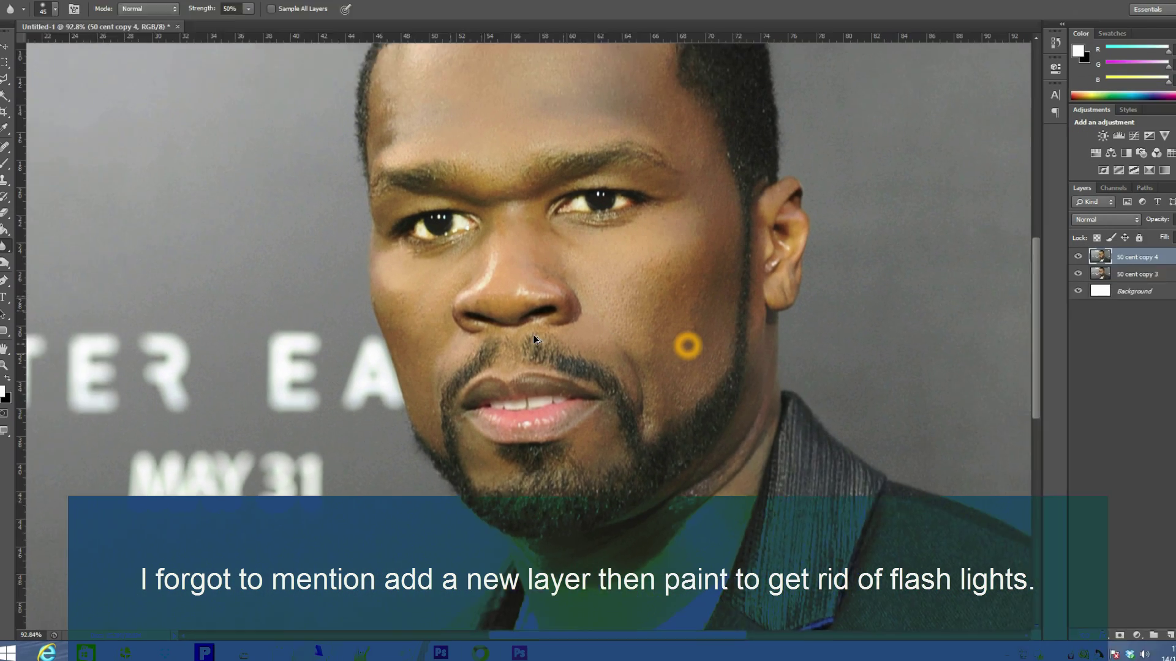
Add a new empty layer above the retouched portrait layers for painting out the flash highlights.
scroll(518, 290, "down", 3)
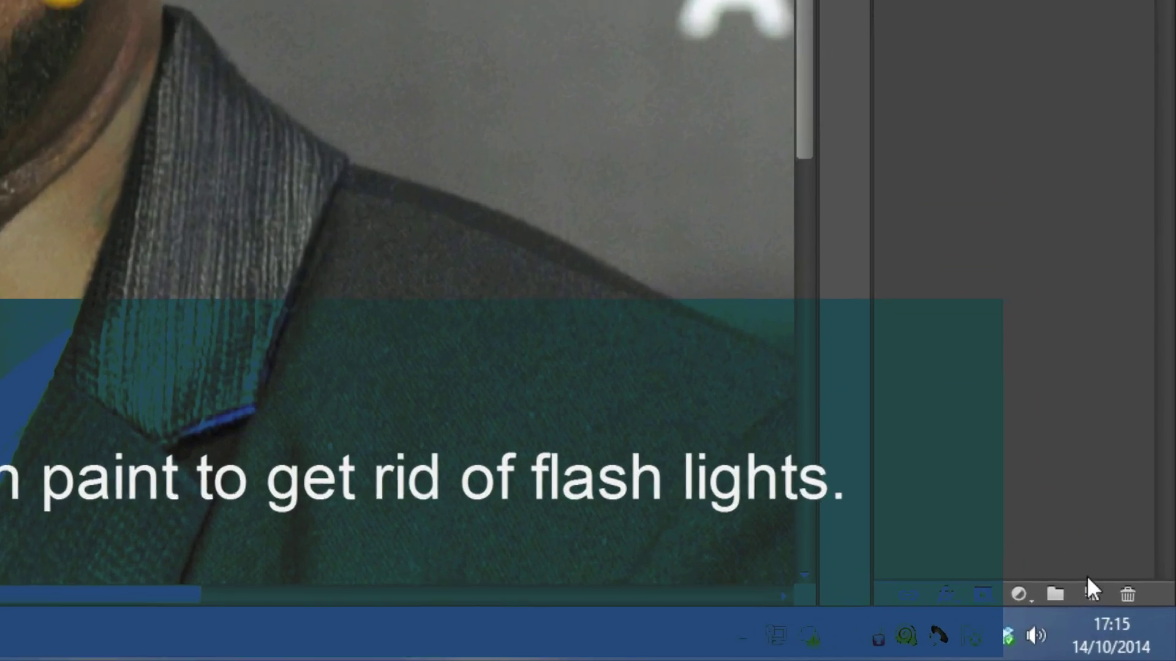
left_click(1138, 631)
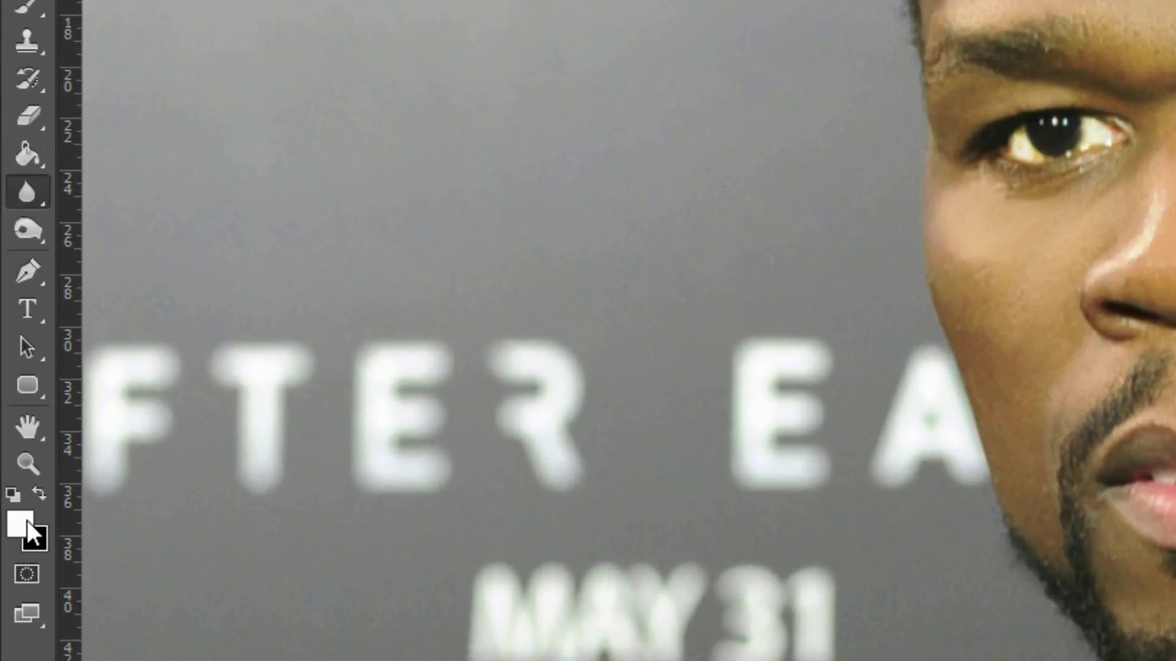
left_click(9, 412)
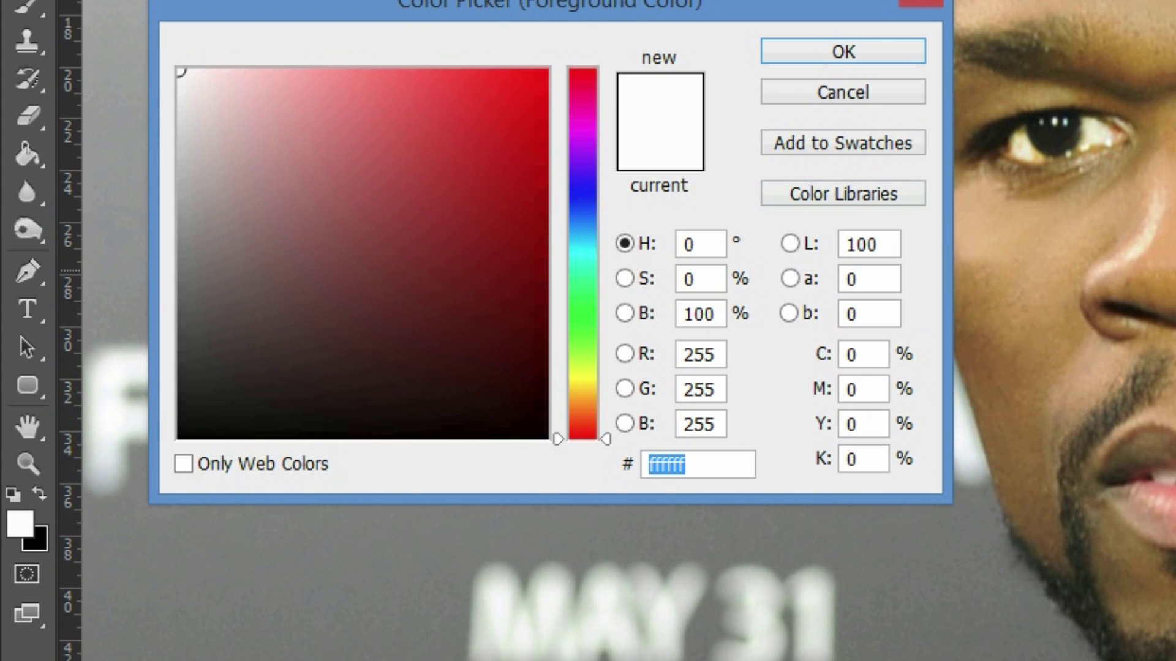
left_click(1122, 281)
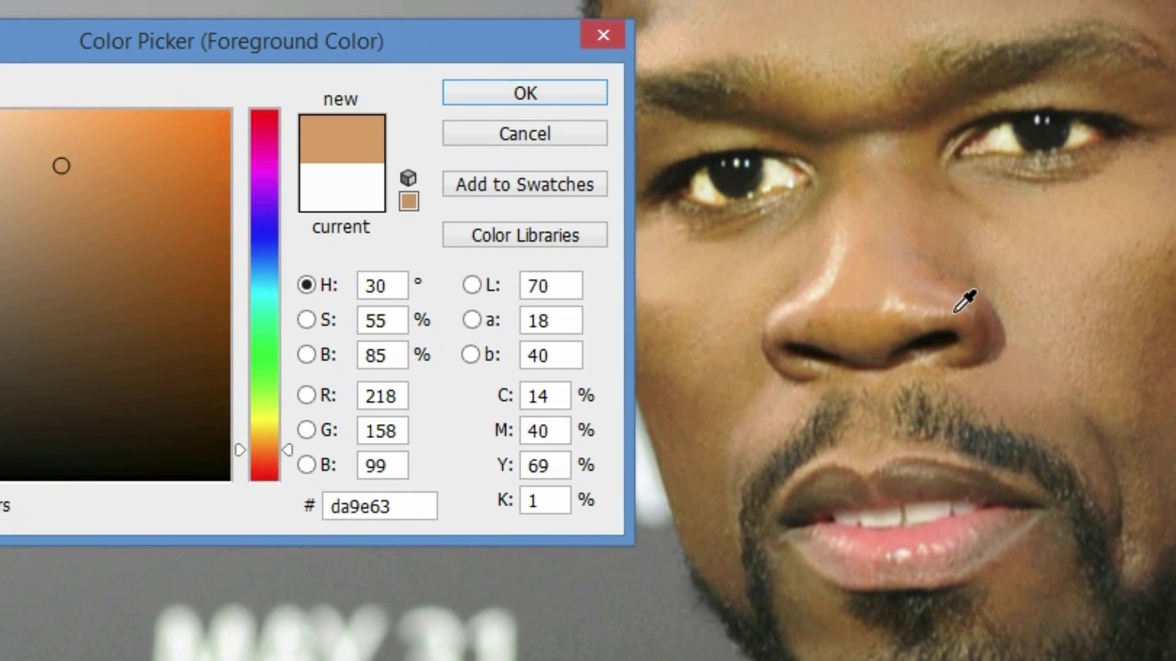
left_click(951, 312, "alt")
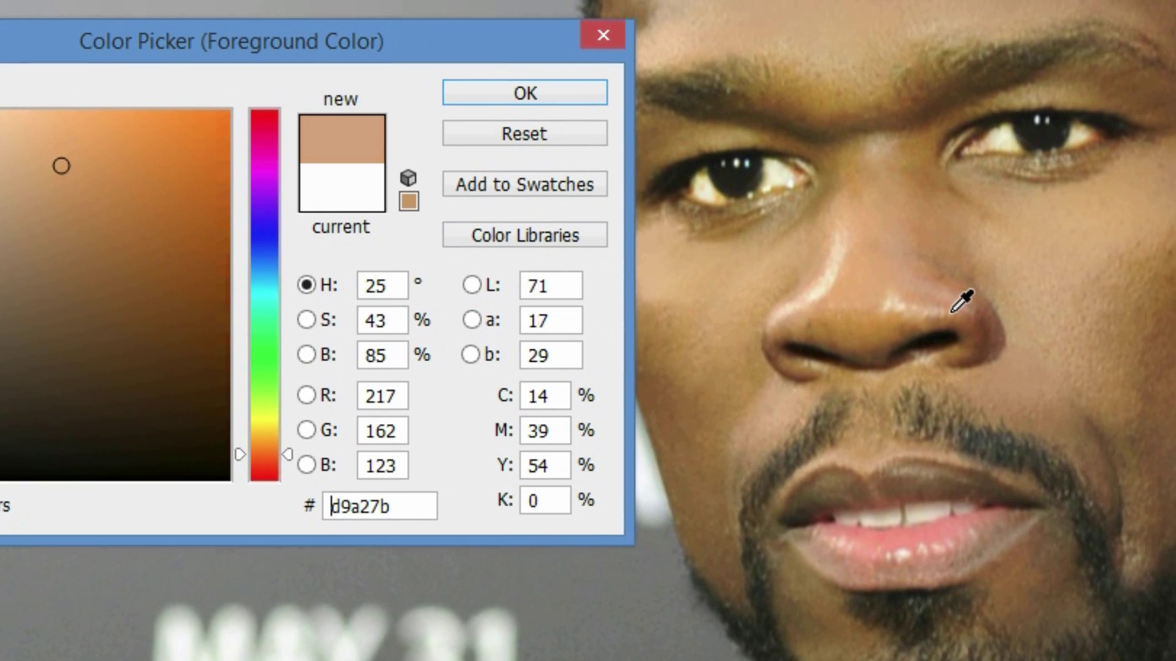
left_click(951, 312, "alt")
left_click(950, 313, "alt")
left_click(479, 96)
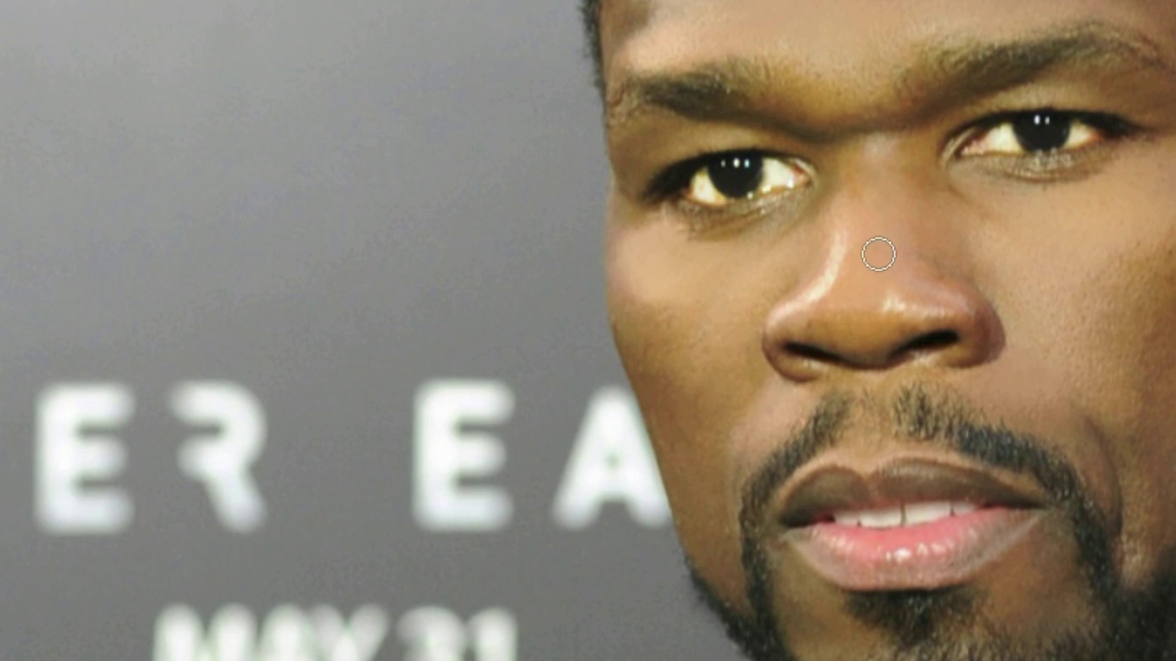
Set the foreground colour to the light skin tone e3b185 sampled beside the highlight on the nose tip.
scroll(893, 269, "up", 6)
scroll(832, 370, "down", 3)
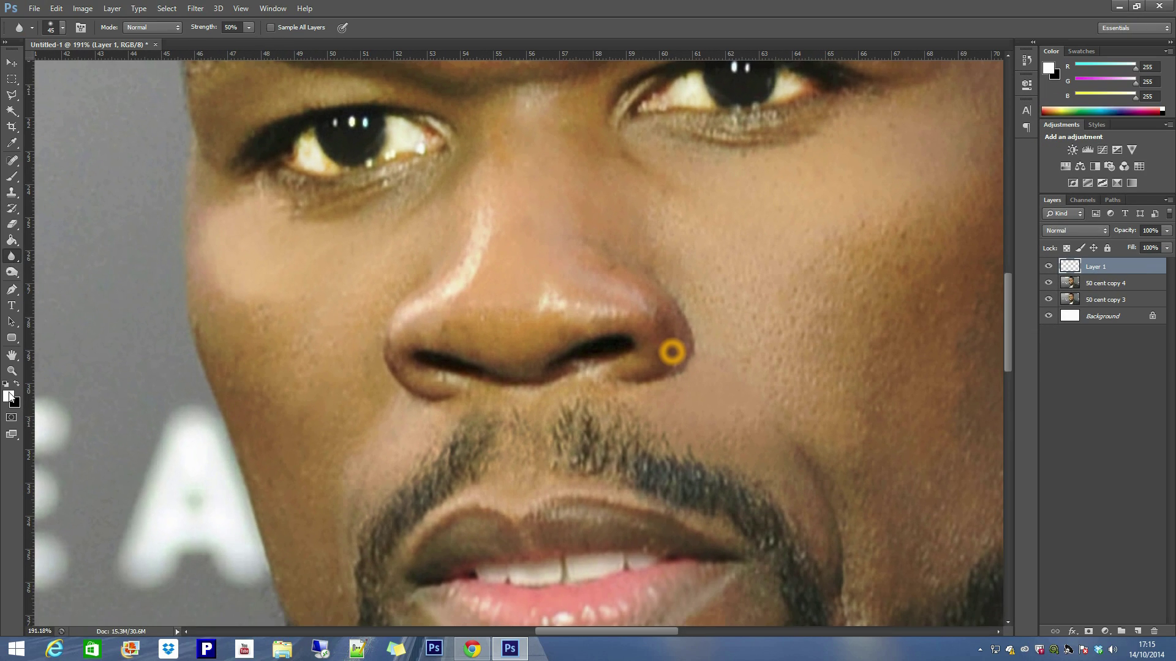
left_click(10, 397)
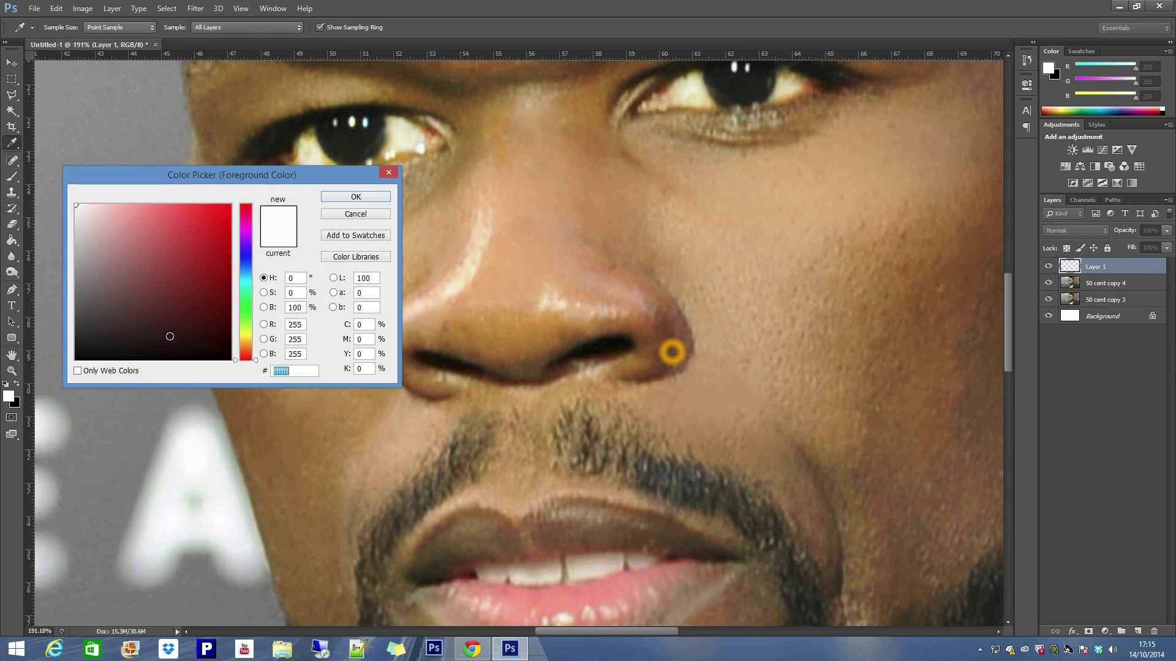
left_click(218, 268)
left_click(591, 290)
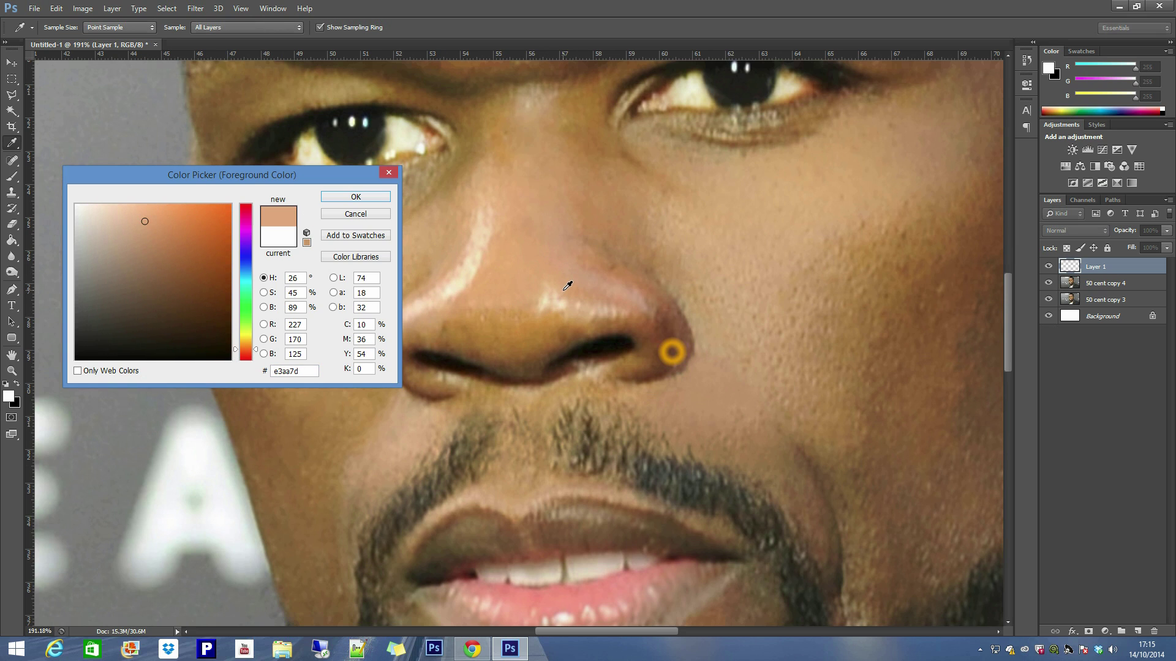
left_click(559, 293)
left_click(559, 293)
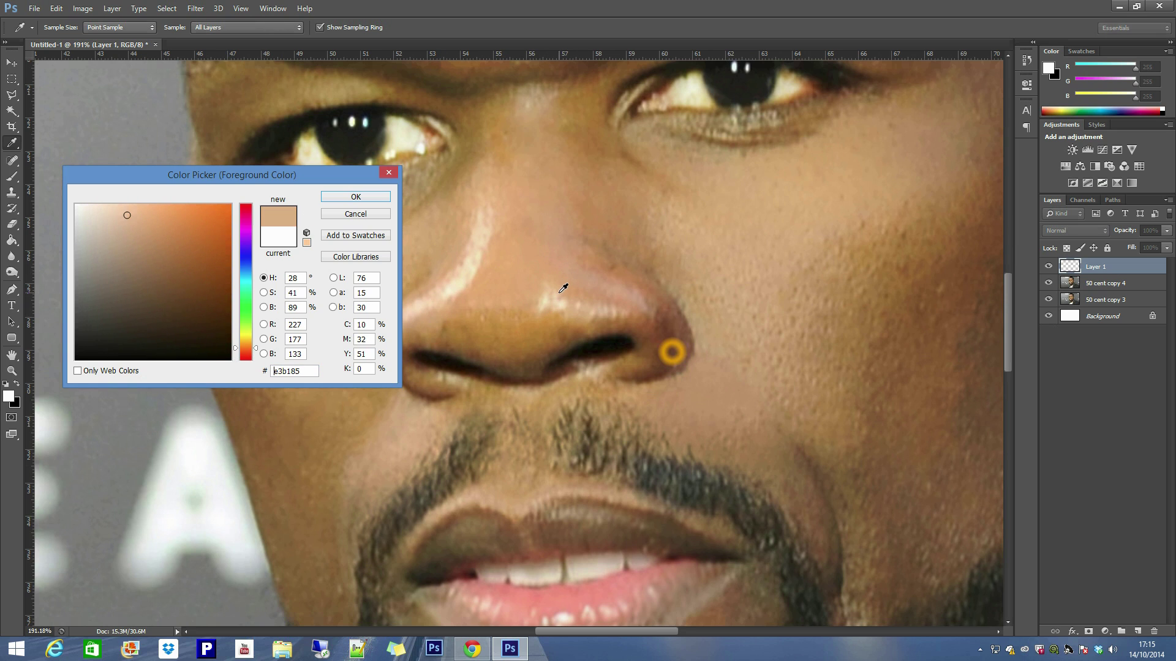
left_click(355, 197)
Paint over the flash highlights on the nose tip and along the nose bridge with a size 40 Brush.
key("r")
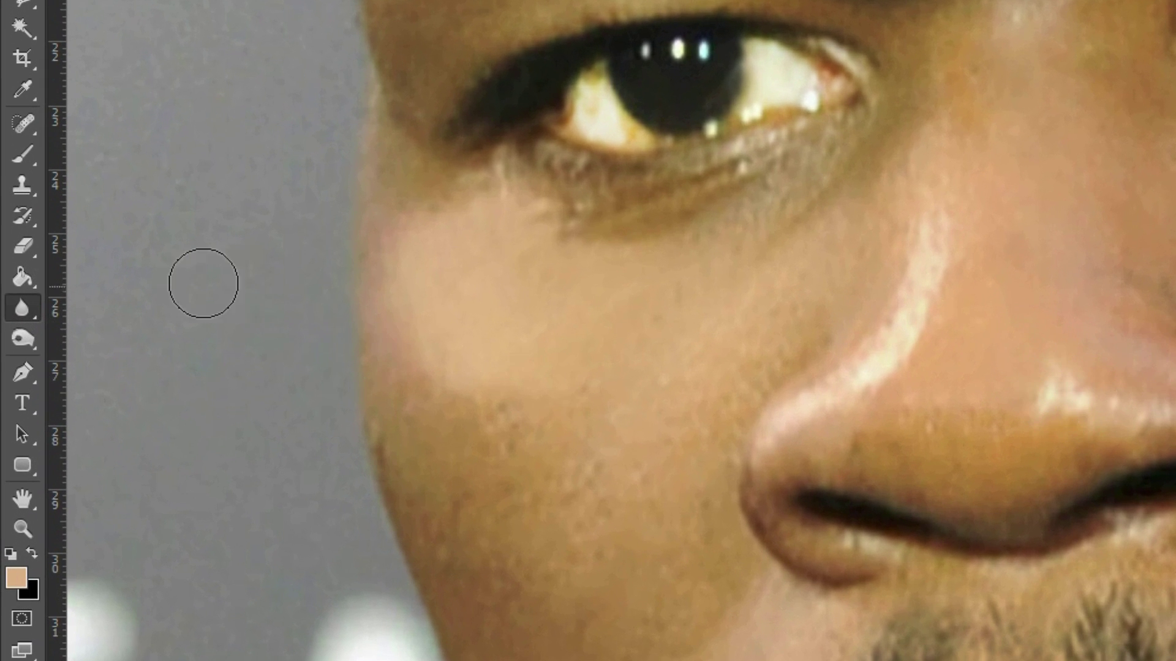
left_click(24, 158)
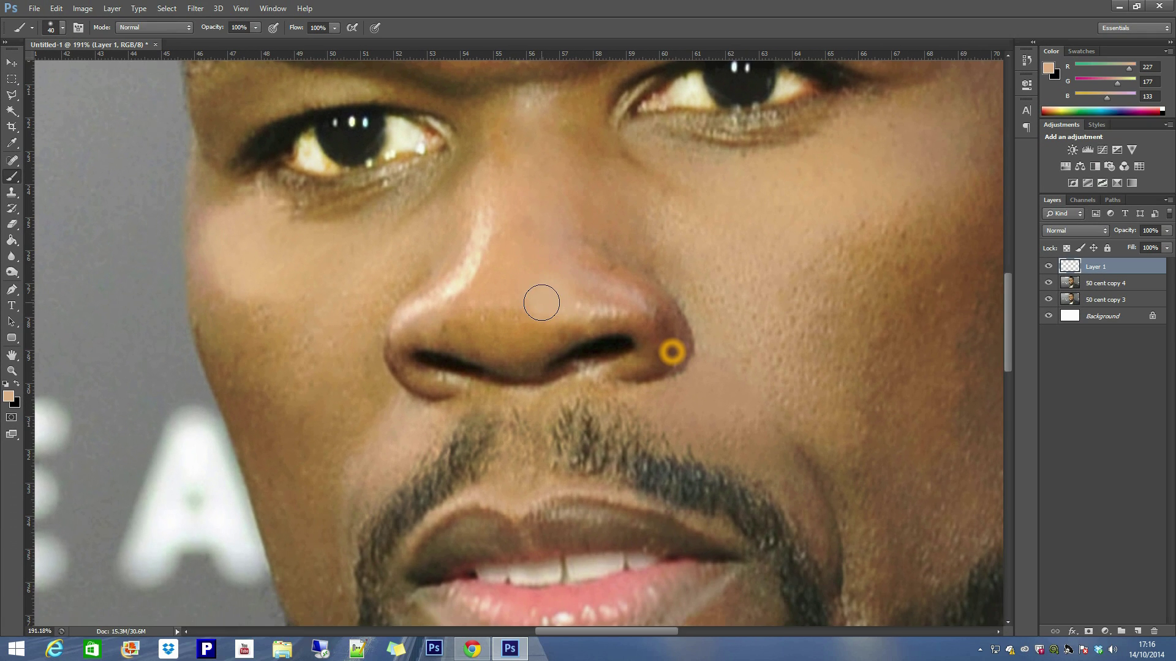
left_click_drag(541, 302, 641, 300)
mouse_move(476, 288)
left_mouse_down()
mouse_move(454, 292)
mouse_move(485, 204)
left_mouse_up()
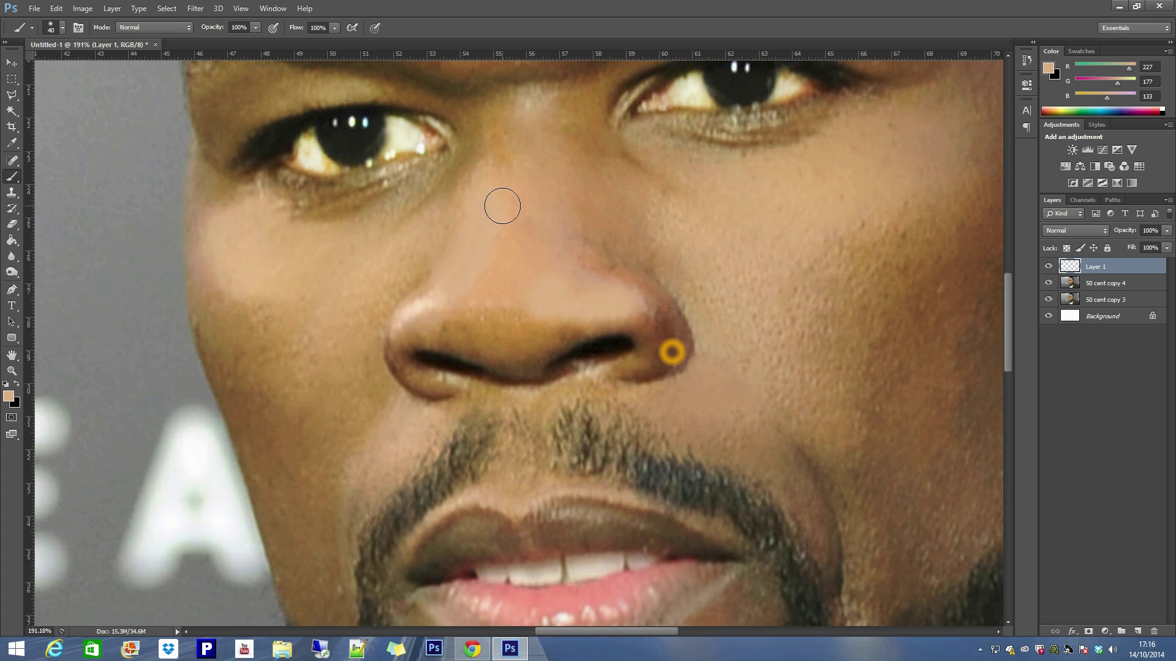
Reduce the opacity of the painted highlight layer to 66% so the nose paint blends with the skin.
scroll(603, 271, "down", 5)
scroll(715, 337, "down", 2)
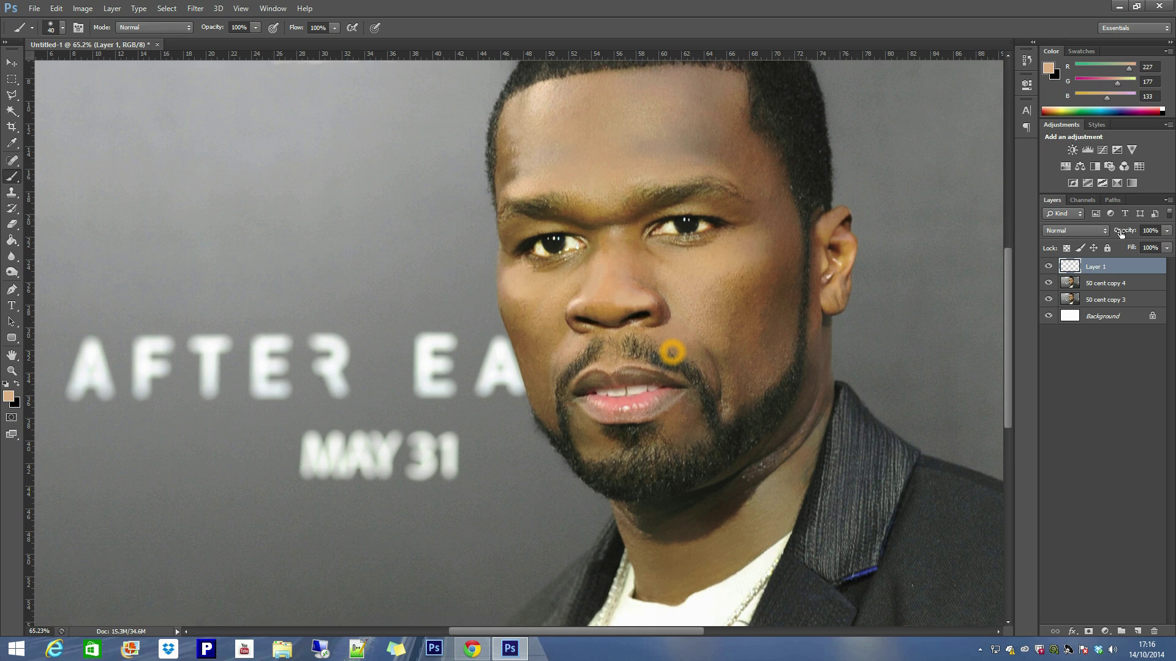
left_click_drag(1120, 233, 1103, 232)
left_click_drag(881, 236, 876, 237)
scroll(781, 351, "up", 4)
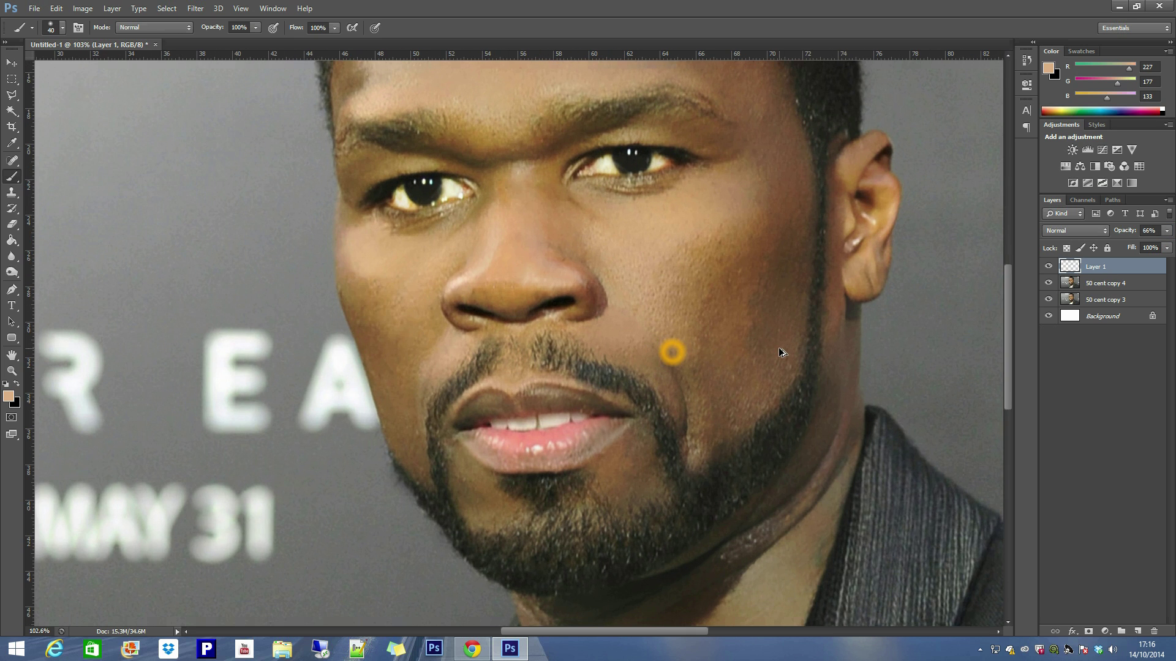
scroll(781, 352, "down", 4)
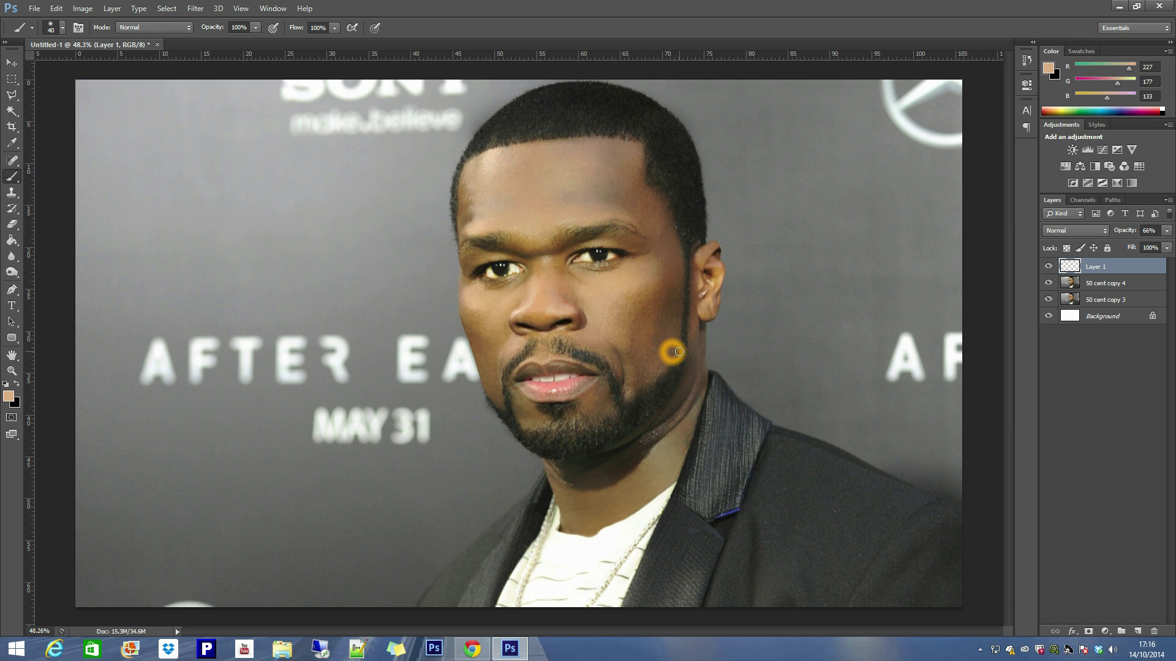
Try to paint over the shine on the lower lip with the pink f6a492 sampled from the lip.
scroll(576, 390, "up", 6)
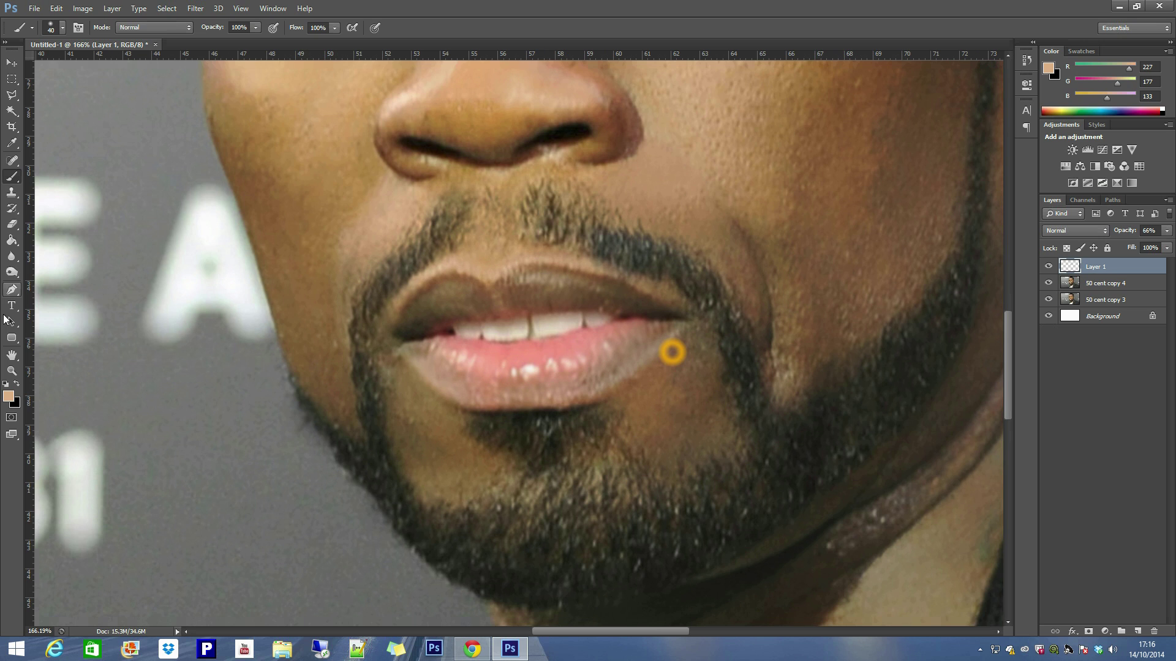
left_click(9, 396)
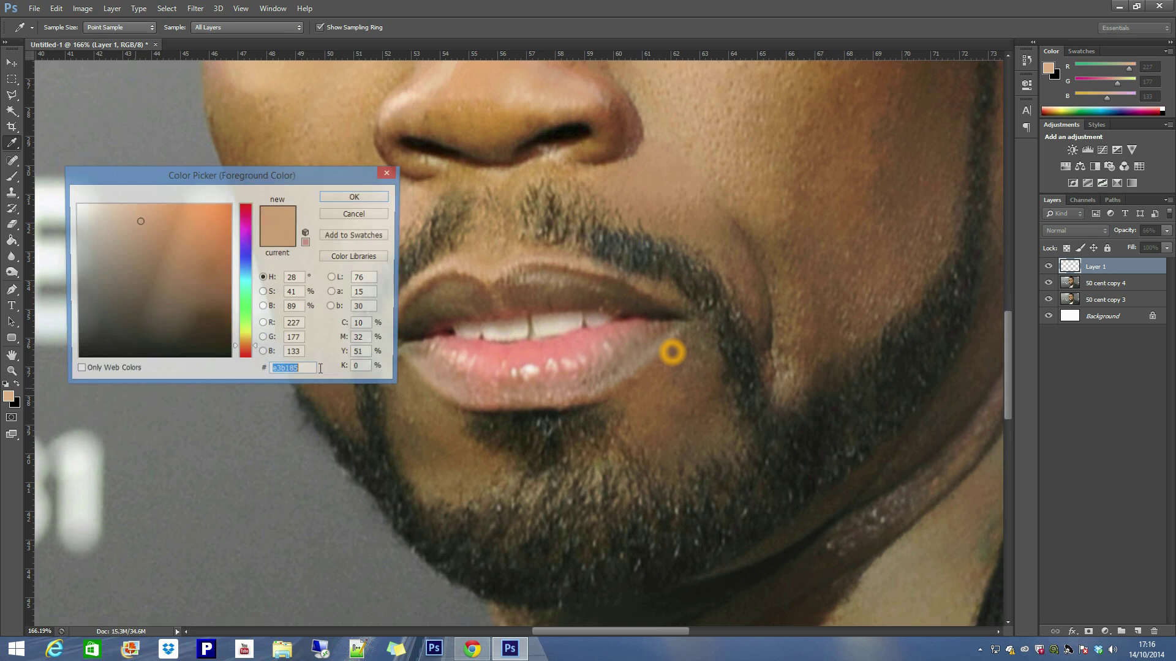
left_click(500, 368)
left_click(367, 198)
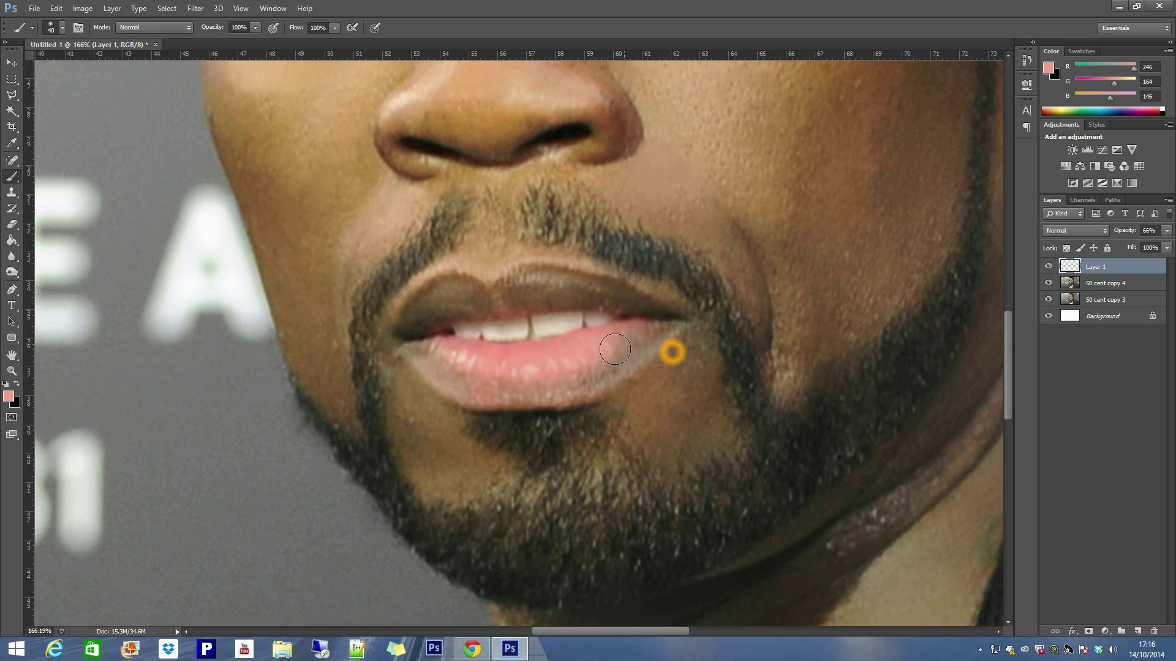
scroll(571, 366, "down", 2)
scroll(672, 353, "down", 2)
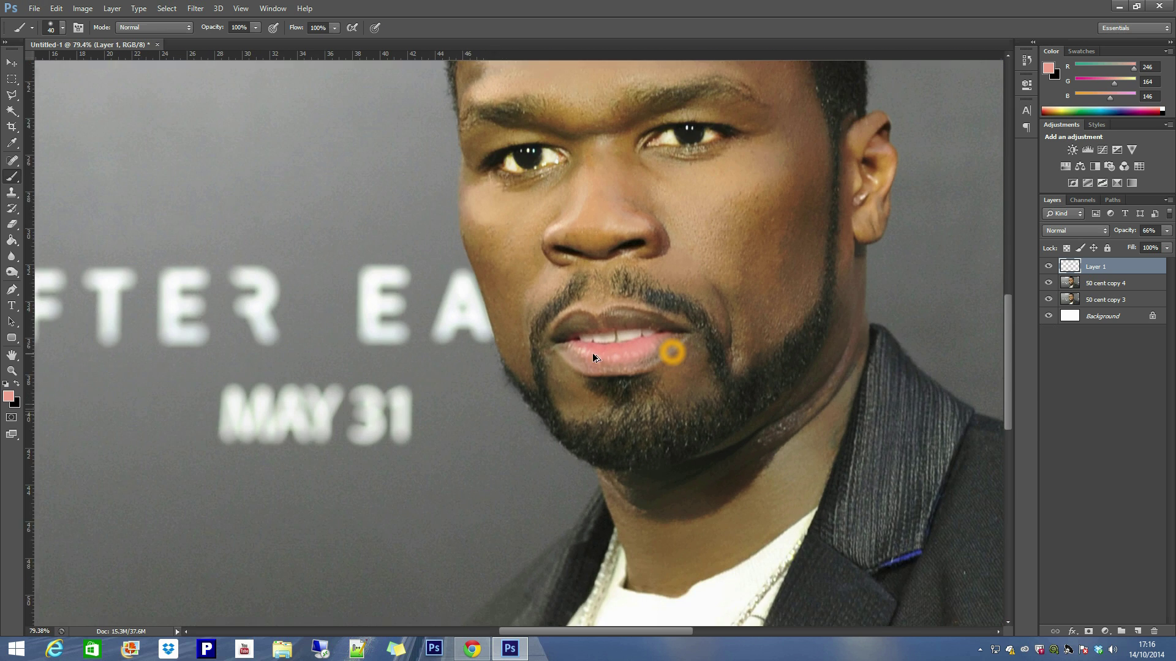
scroll(739, 348, "down", 3)
scroll(665, 434, "up", 5)
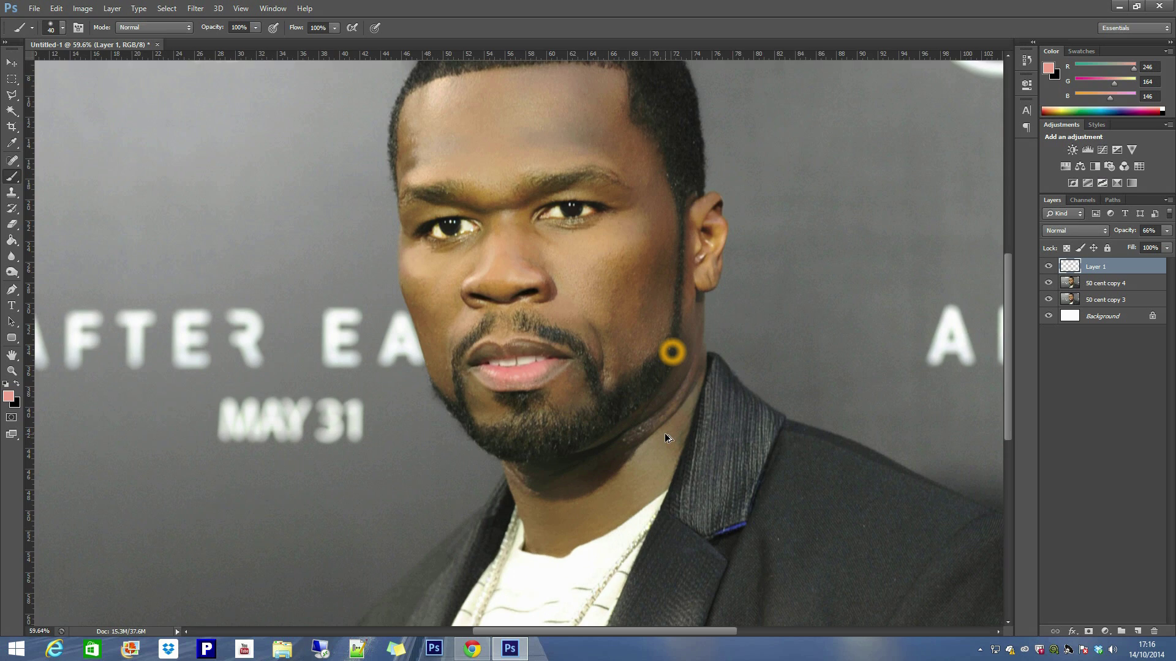
Paint over the lower lip's shiny spots with a size 40 Brush, using the paler pink efb4a5 sampled from the lip.
scroll(546, 389, "up", 3)
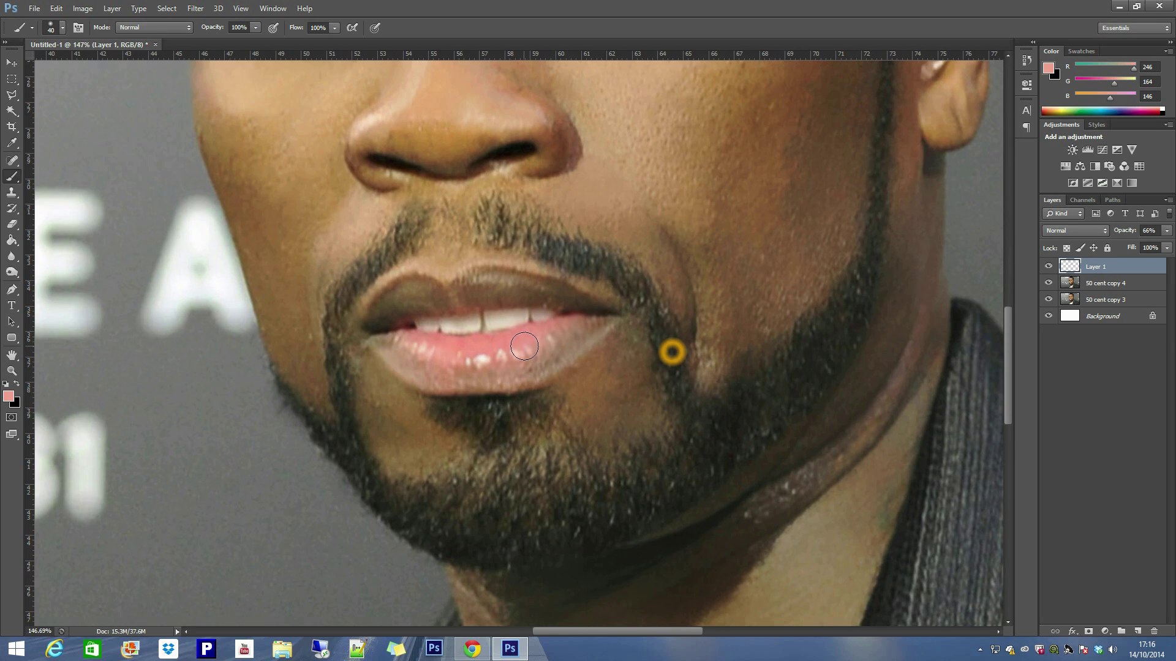
scroll(524, 347, "up", 2)
left_click(10, 398)
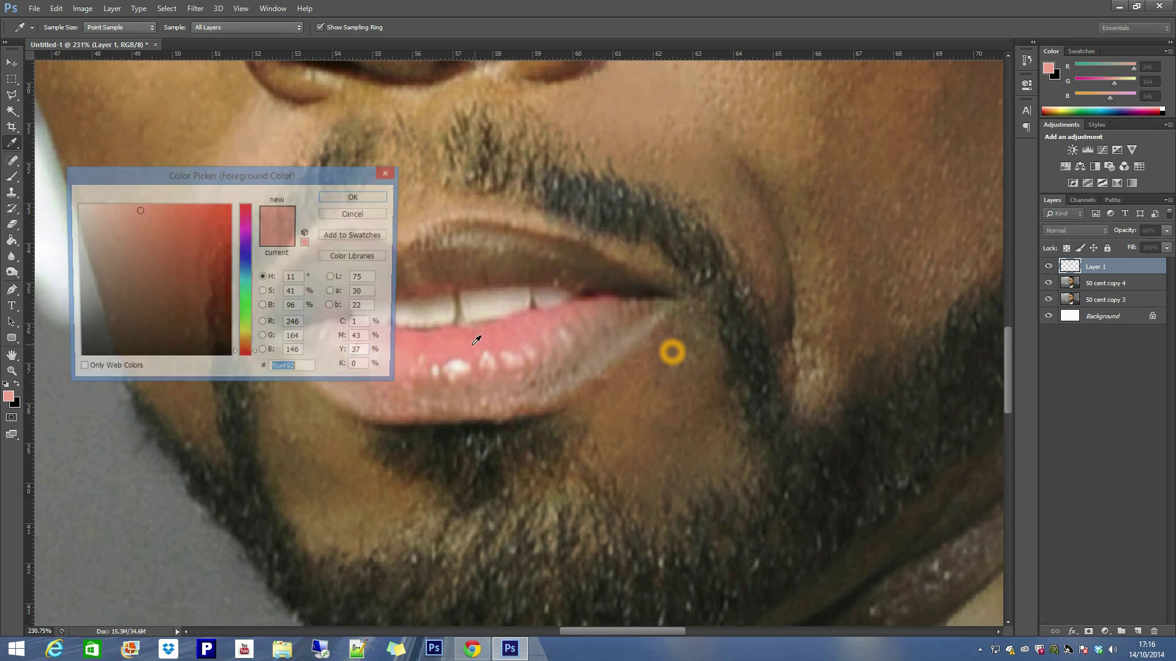
left_click(523, 353)
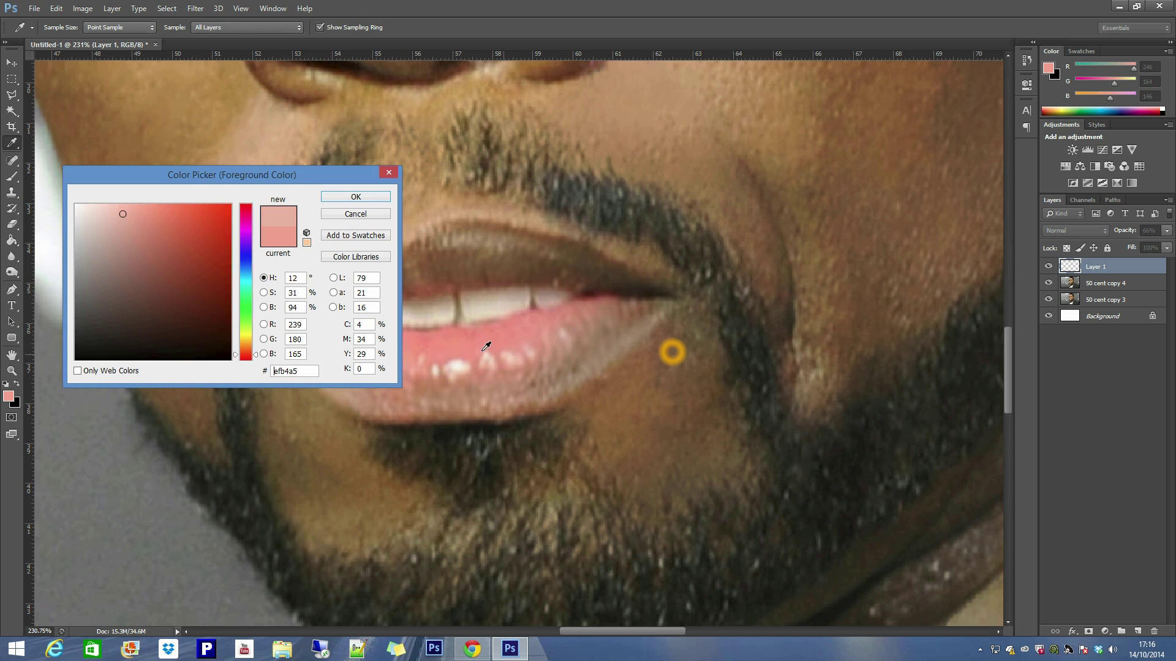
left_click(356, 196)
key("b")
left_click(446, 371)
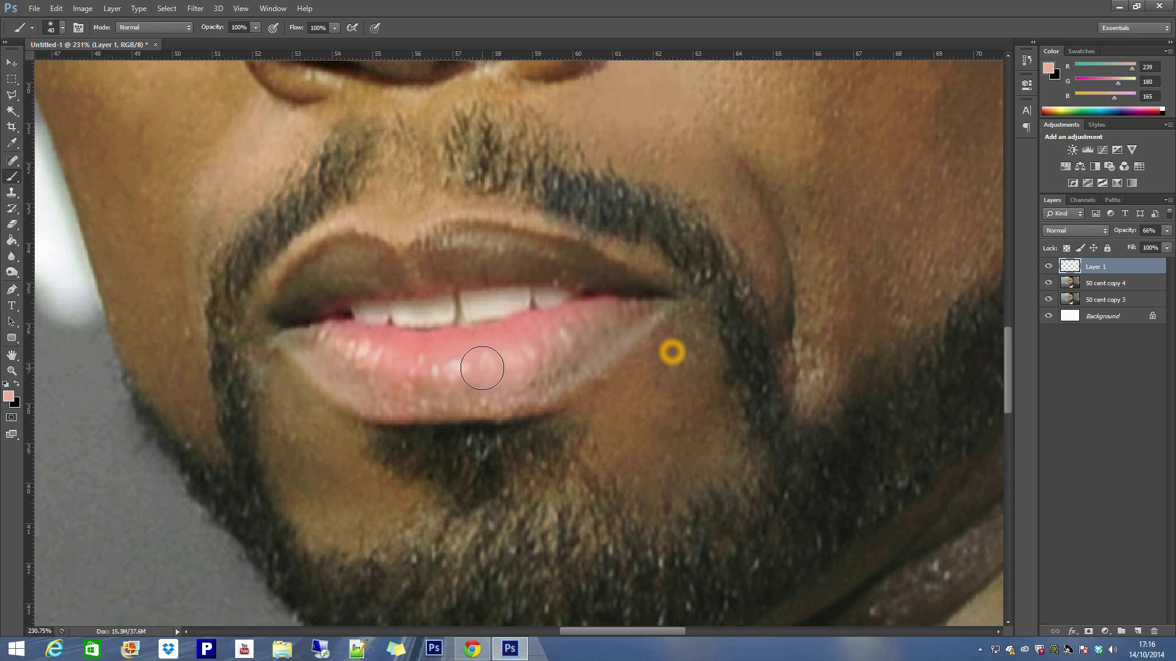
left_click(568, 330)
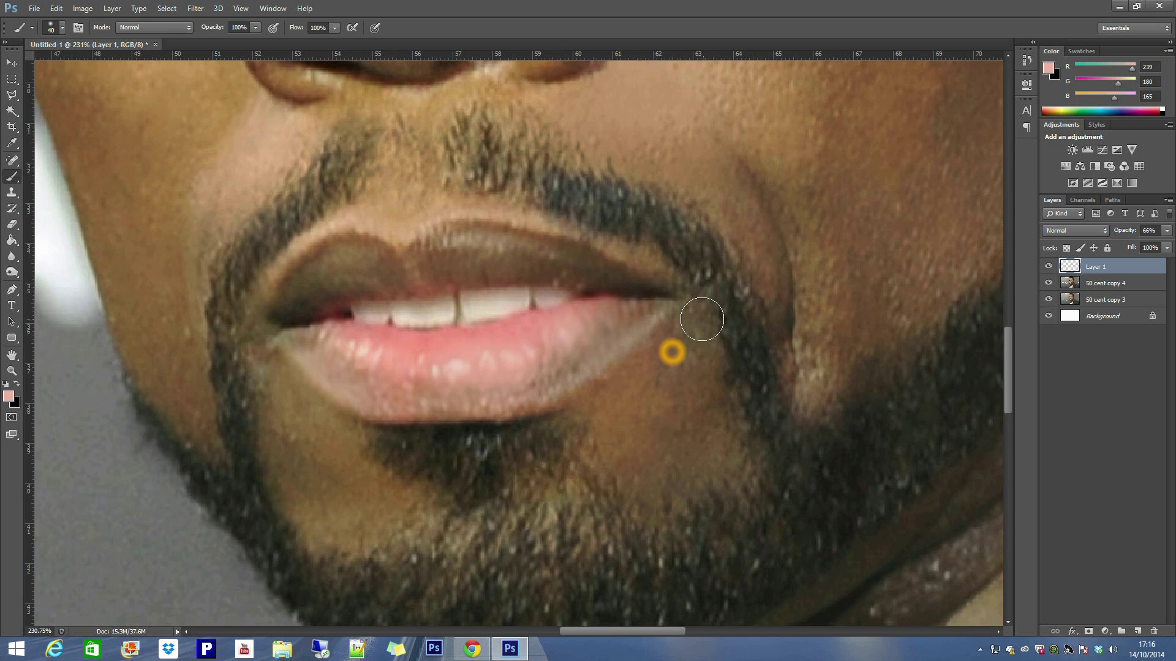
scroll(681, 355, "down", 9)
scroll(725, 382, "down", 2)
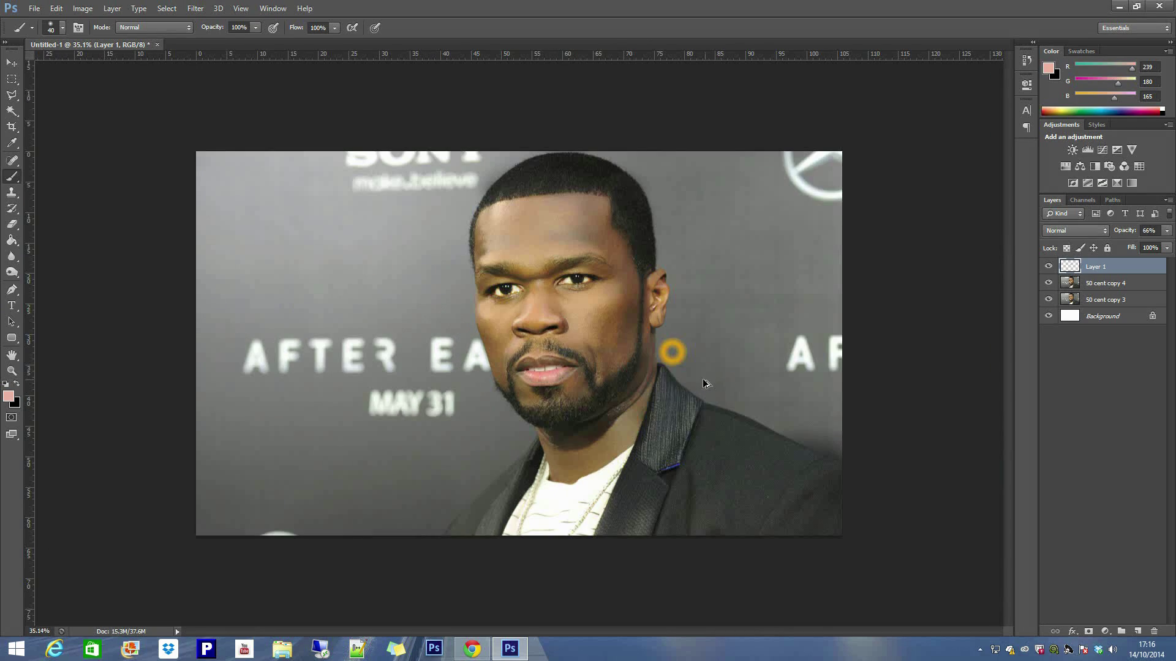
scroll(703, 378, "up", 1)
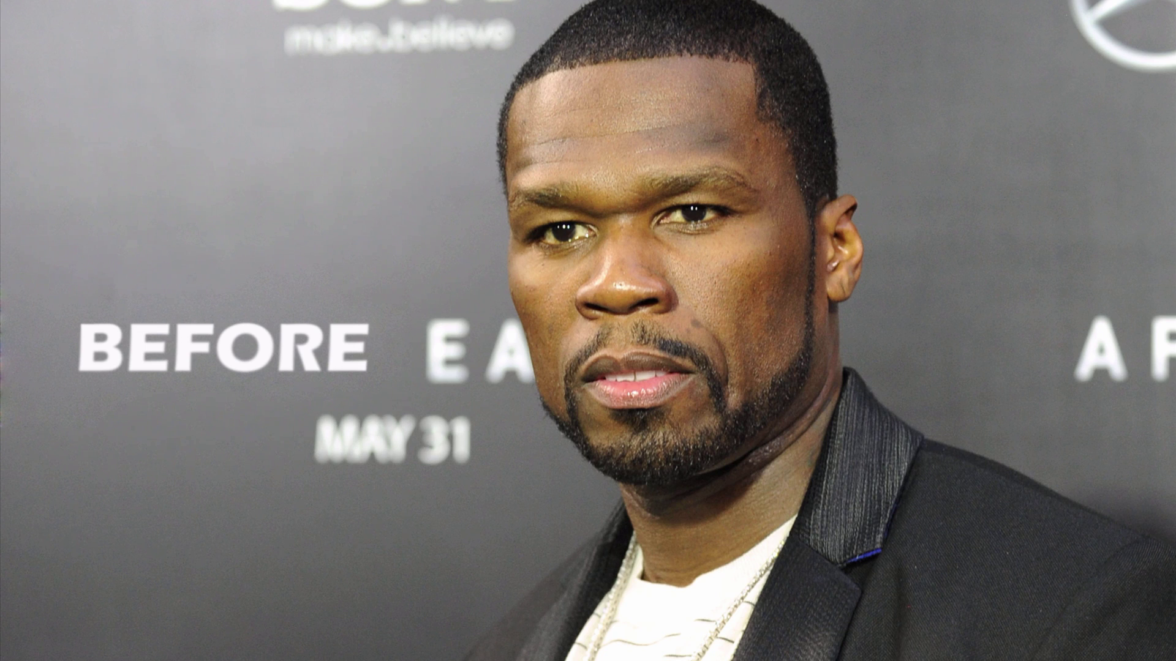